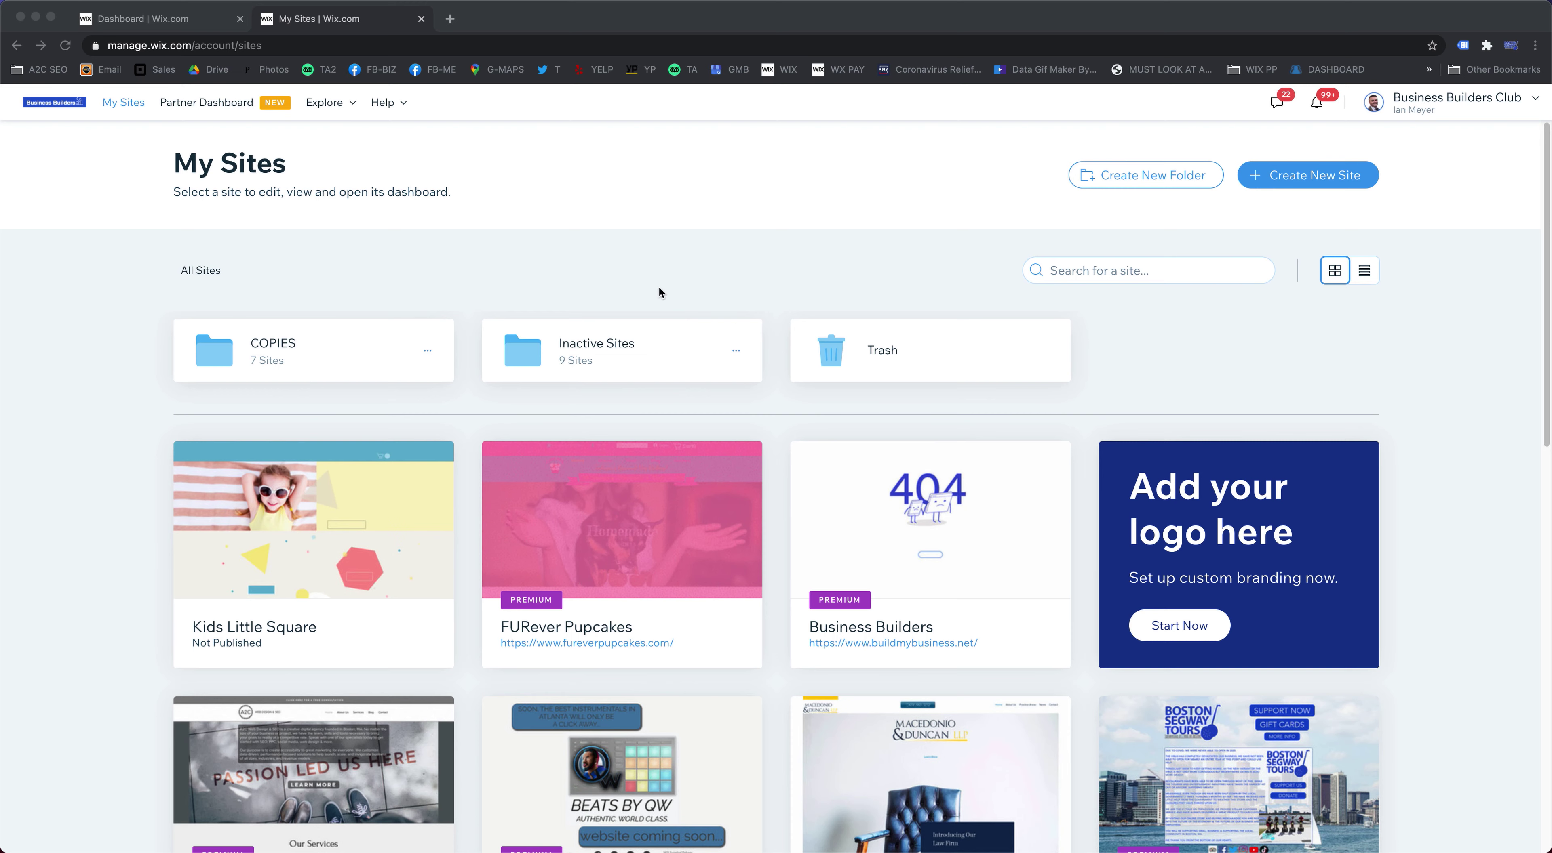
- Focus the browser and open the Inactive Sites folder on the Wix My Sites page
left_click(480, 195)
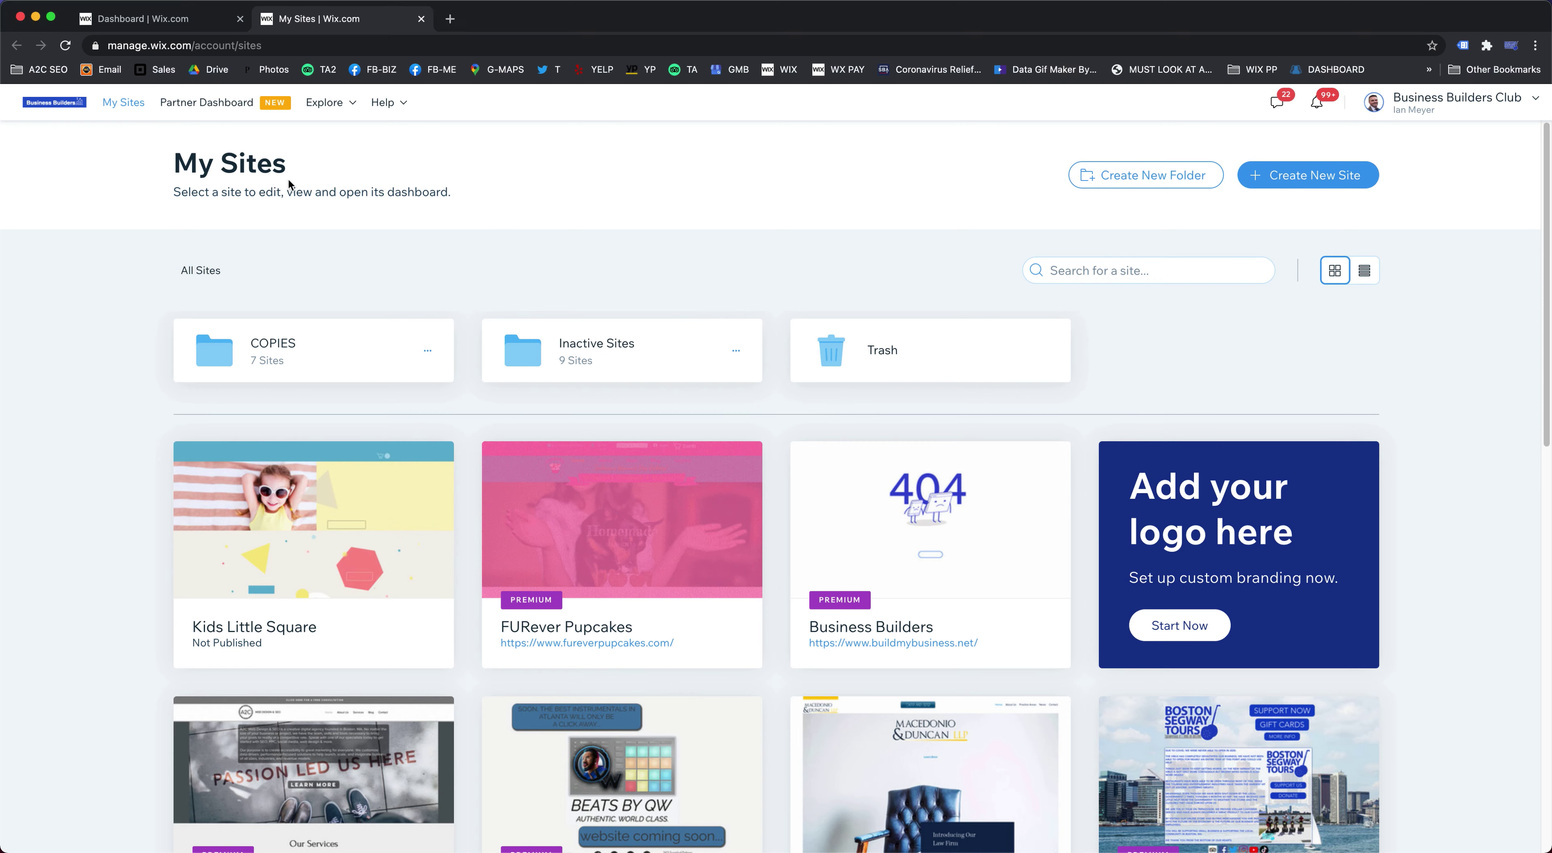
left_click_drag(501, 196, 167, 175)
left_click(167, 173)
left_click(579, 344)
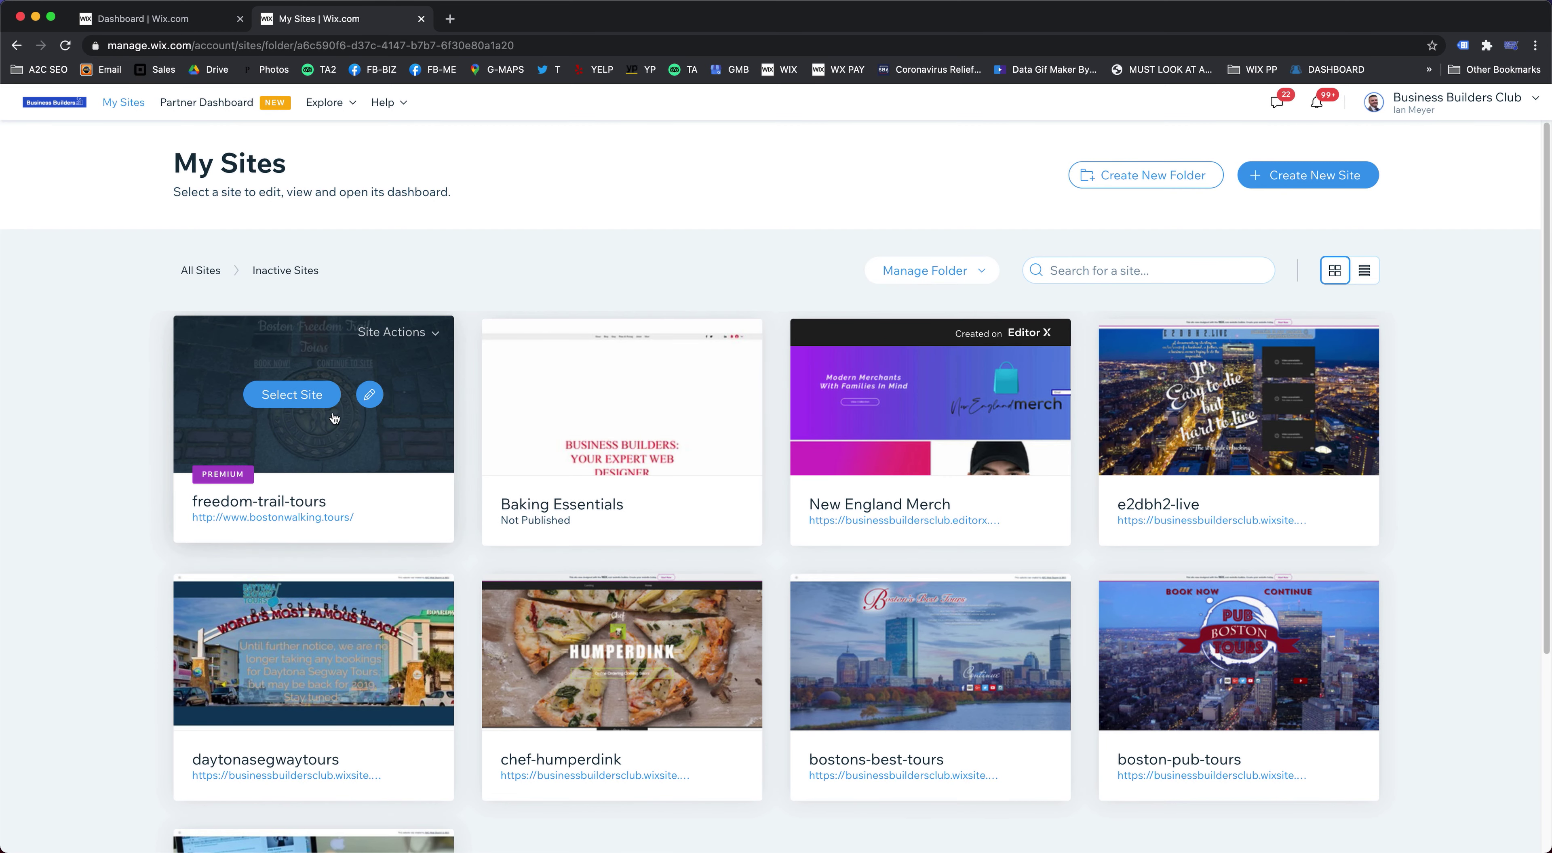
- Open the freedom-trail-tours dashboard from the Inactive Sites folder
left_click(291, 396)
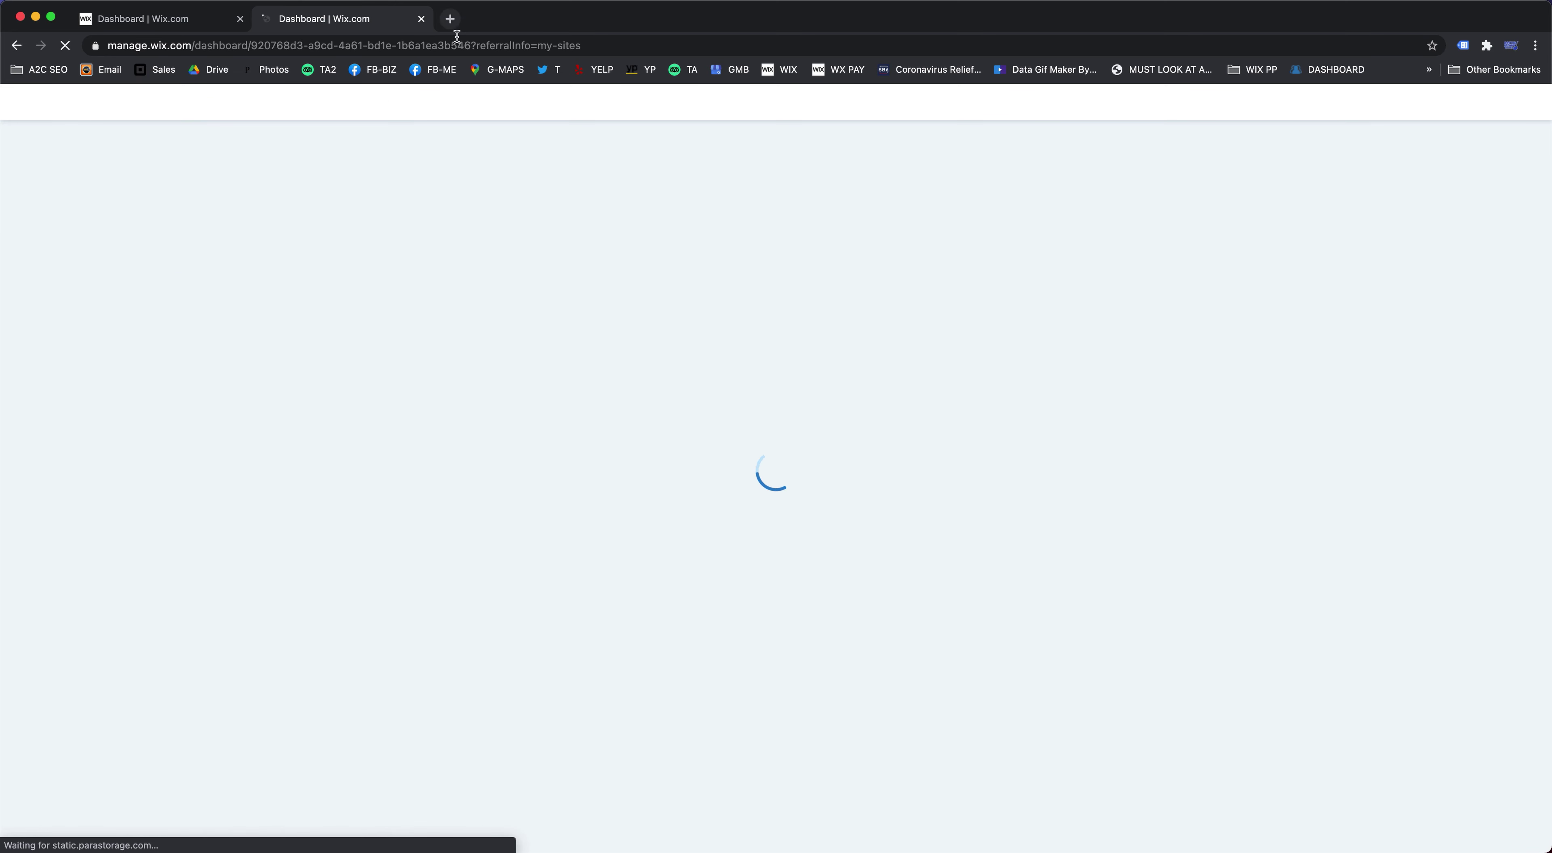
- Load domainspricedright.com in a new Chrome tab via the 'dom' address autocomplete
left_click(450, 19)
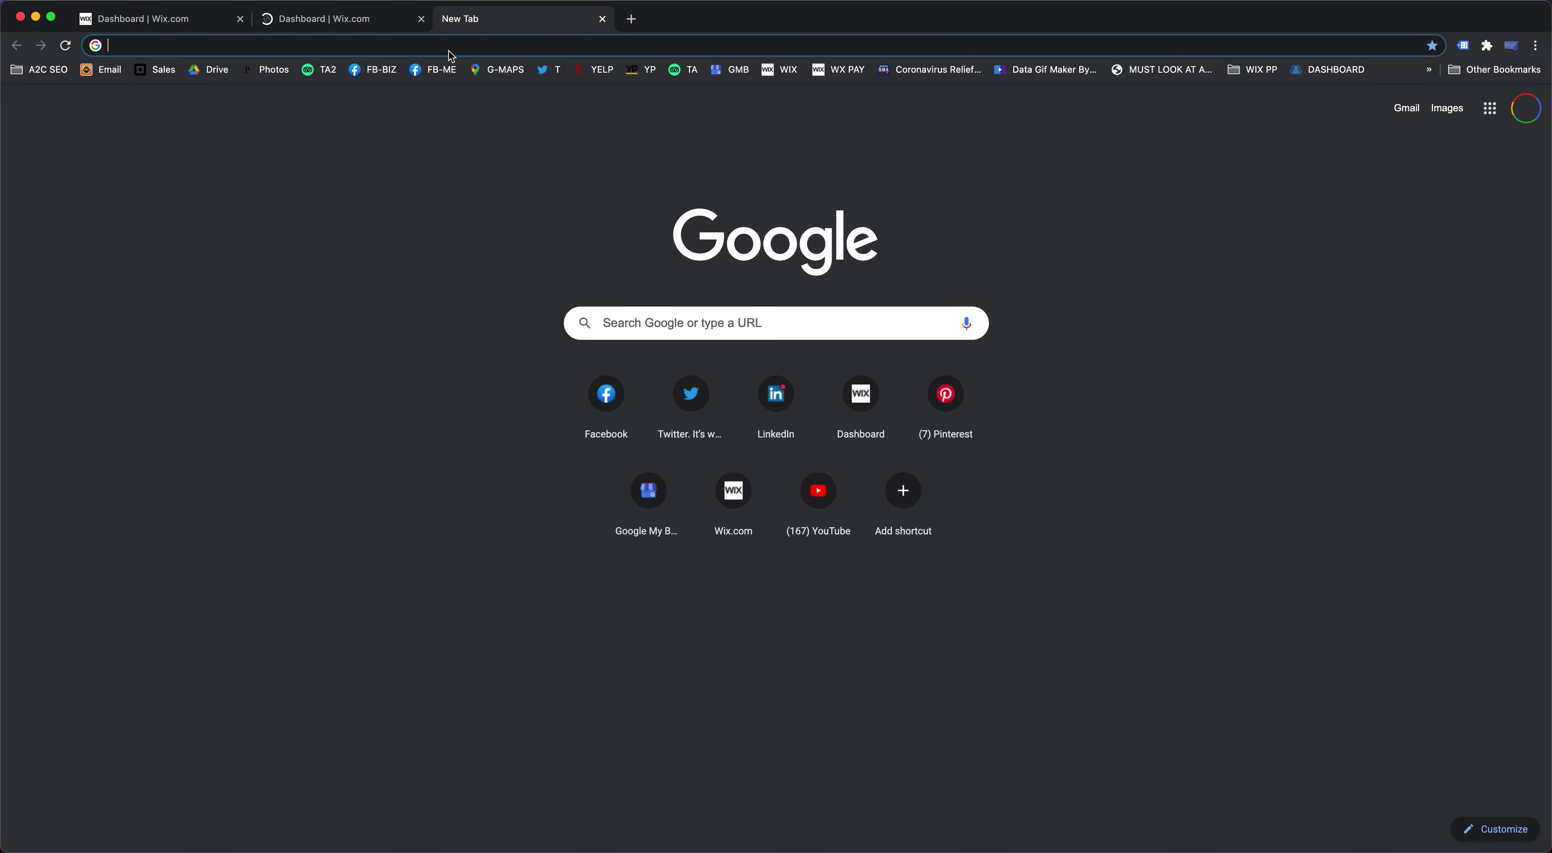
left_click(459, 45)
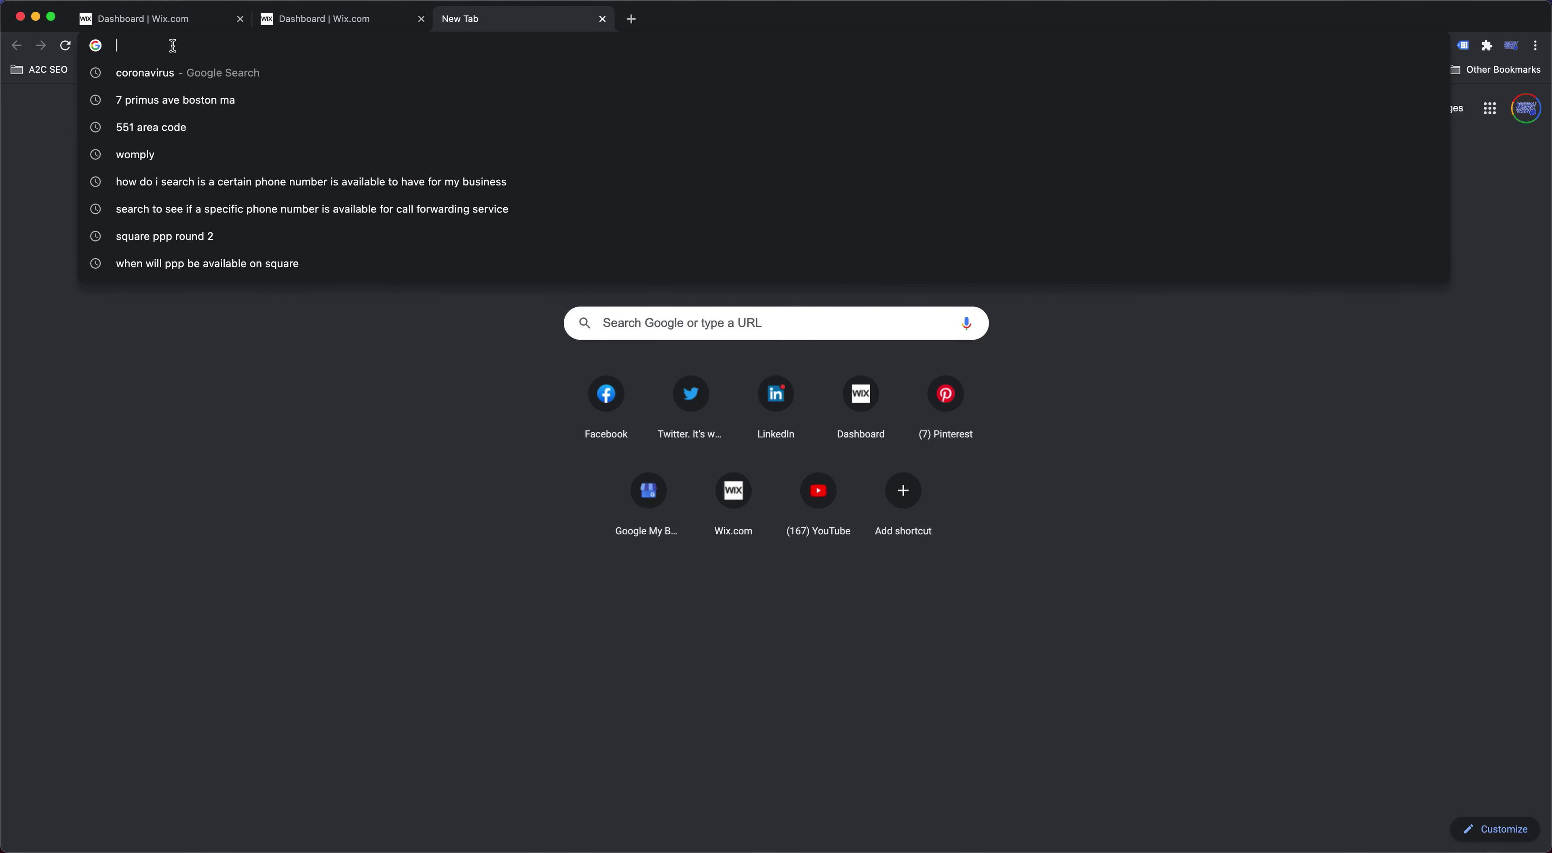
left_click(446, 412)
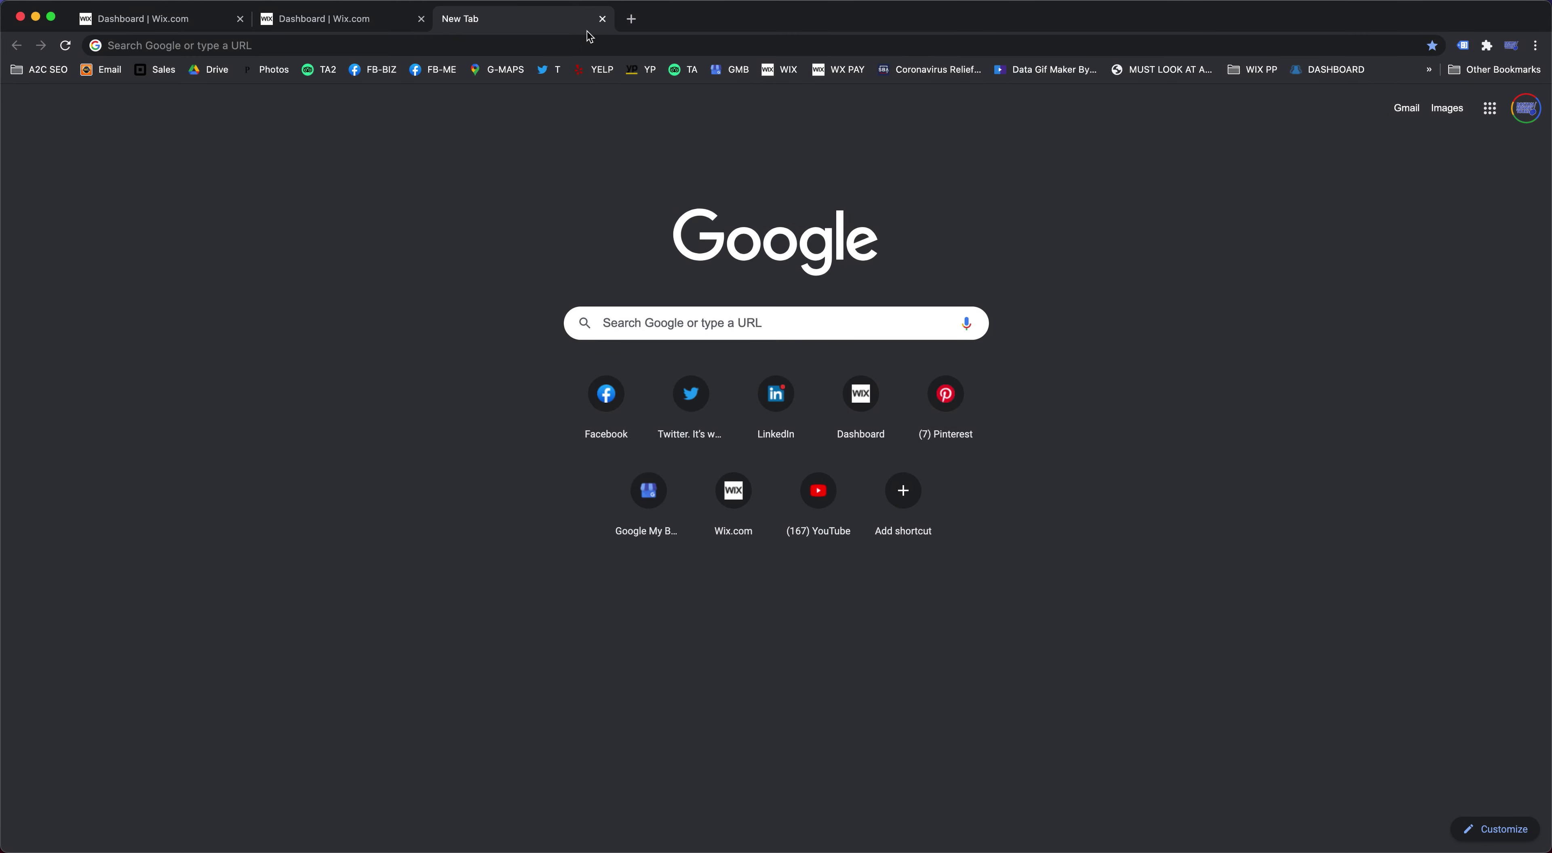
left_click(523, 44)
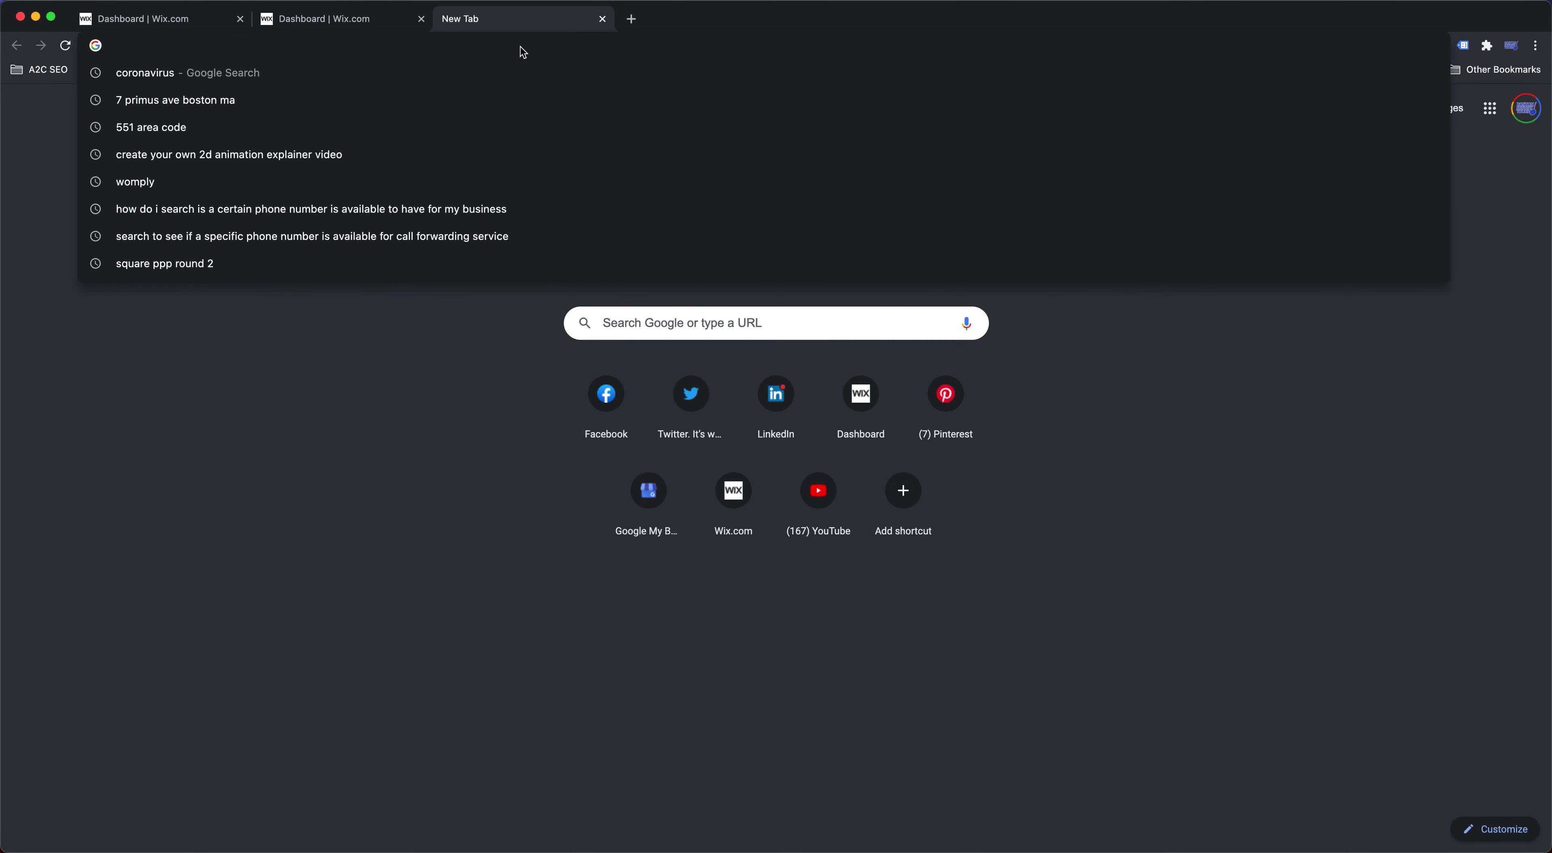
type("dom")
key("Return")
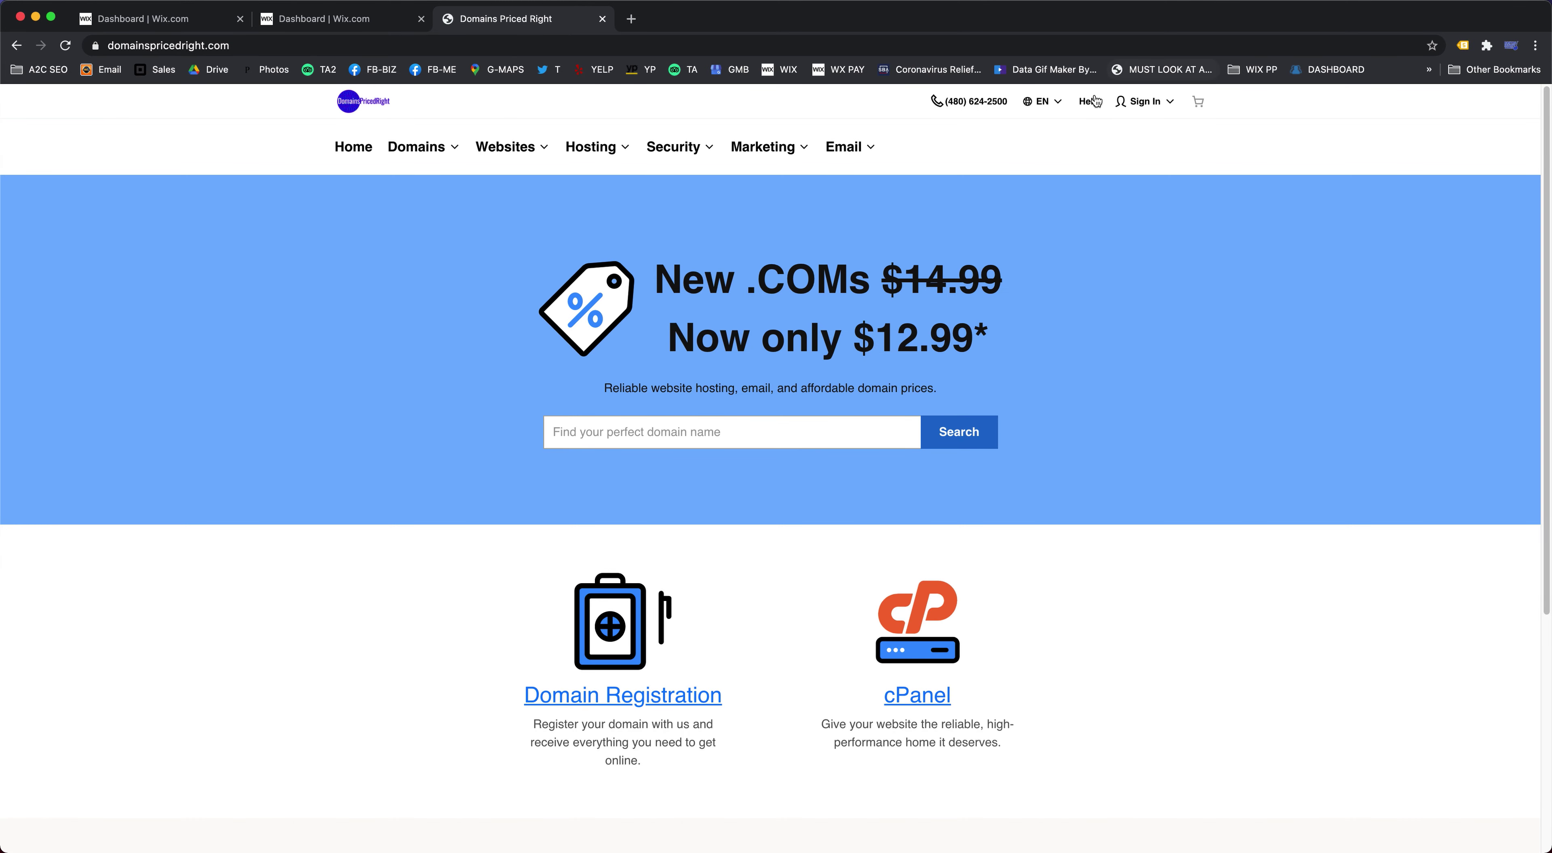
- Sign in to the Domains Priced Right account as a registered user
left_click(1145, 102)
left_click(959, 208)
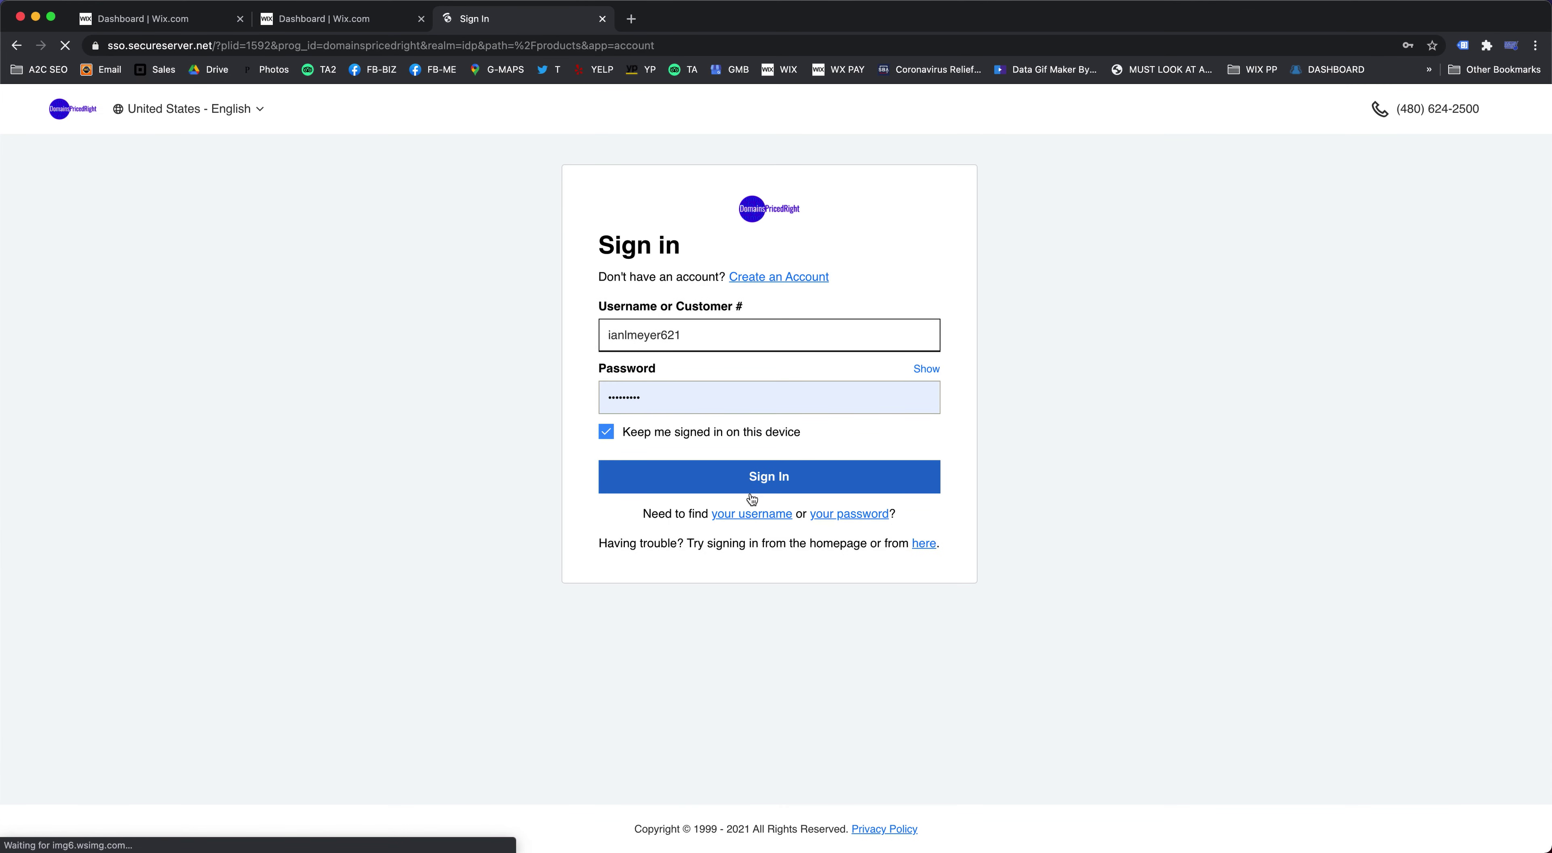
left_click(660, 480)
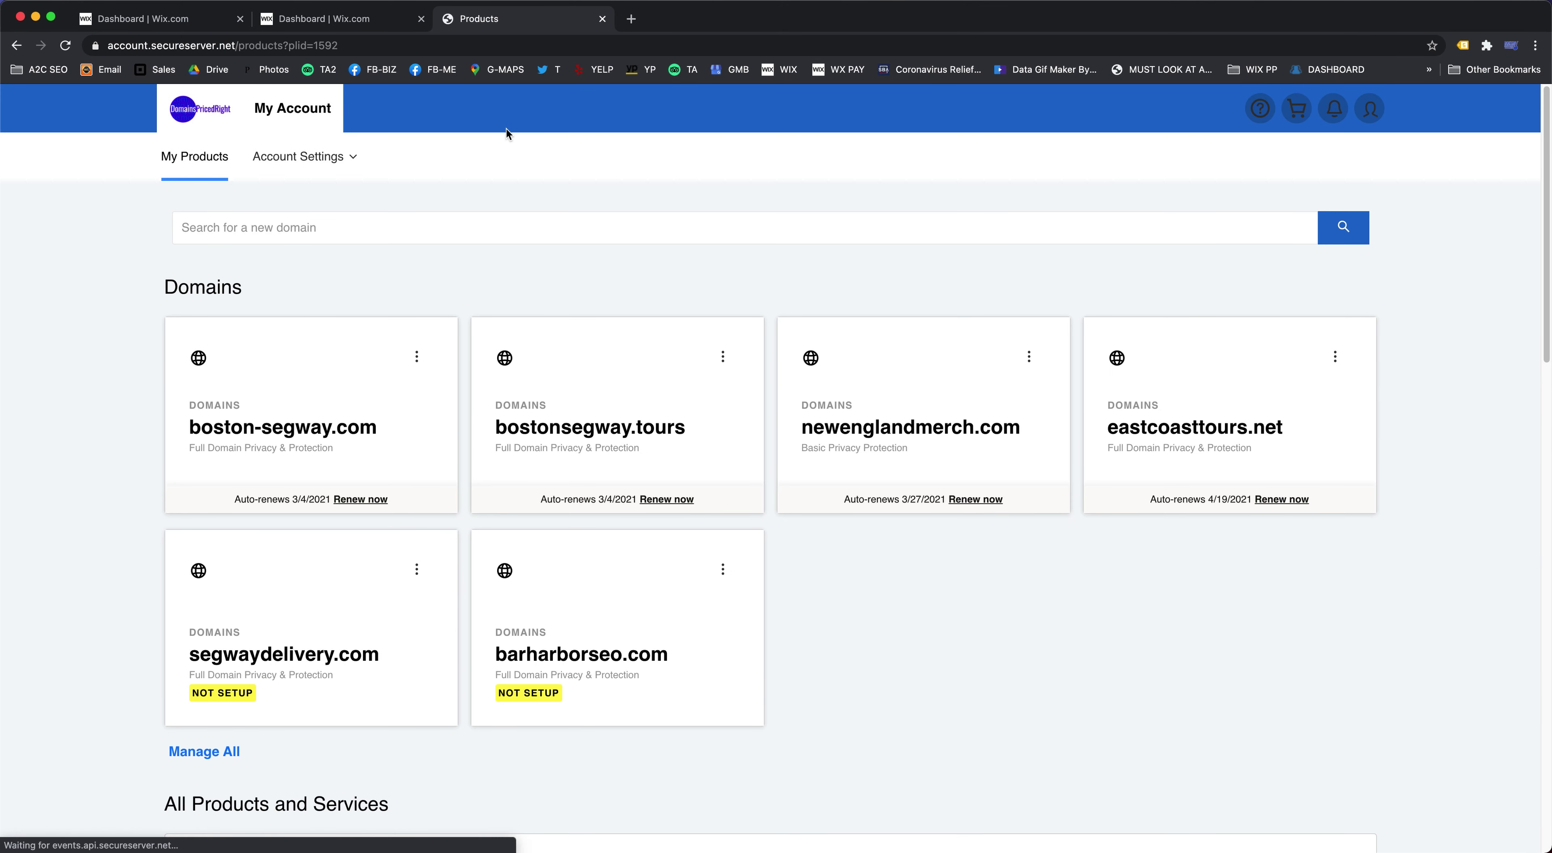
- Open the eastcoasttours.net domain from the My Products list
scroll(964, 397, "down", 1)
scroll(1060, 482, "up", 1)
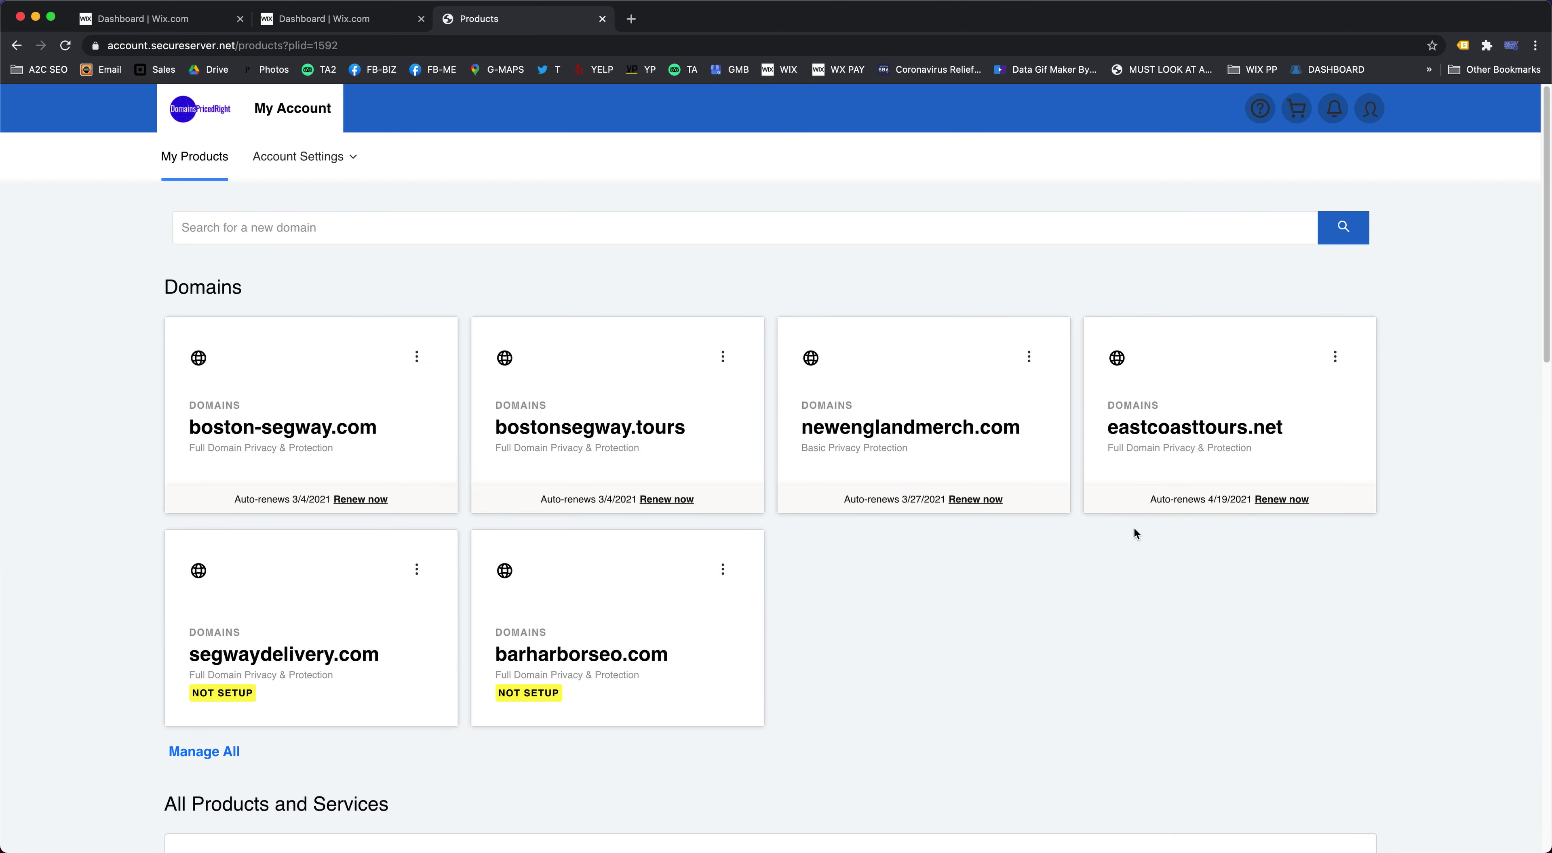
left_click(1202, 435)
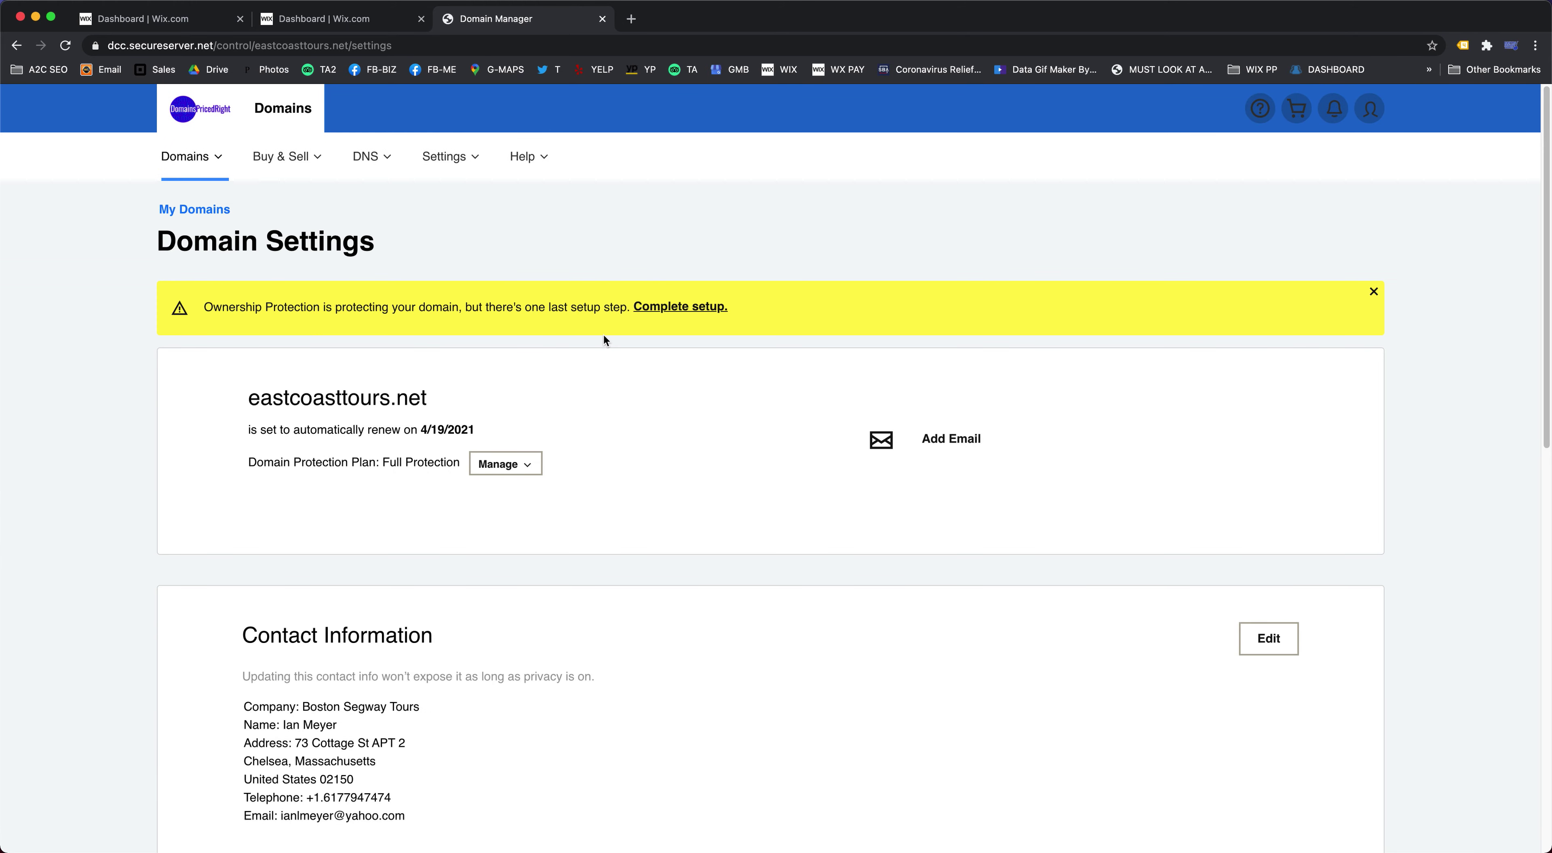
- Review eastcoasttours.net privacy, lock and auto-renewal settings, then go to Manage DNS
scroll(578, 375, "down", 15)
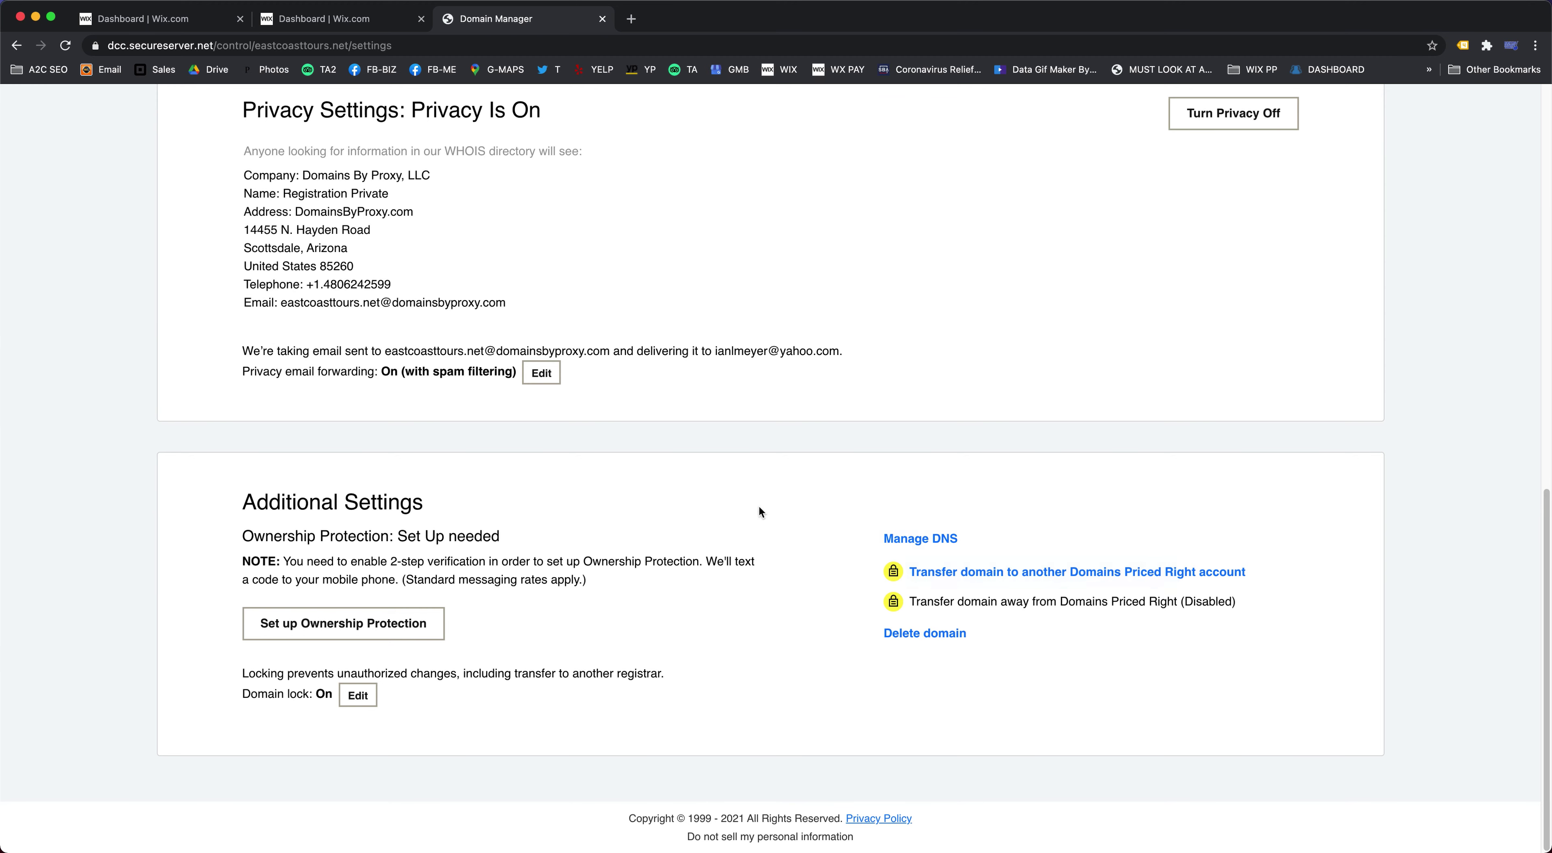
scroll(534, 523, "up", 1)
scroll(534, 523, "up", 2)
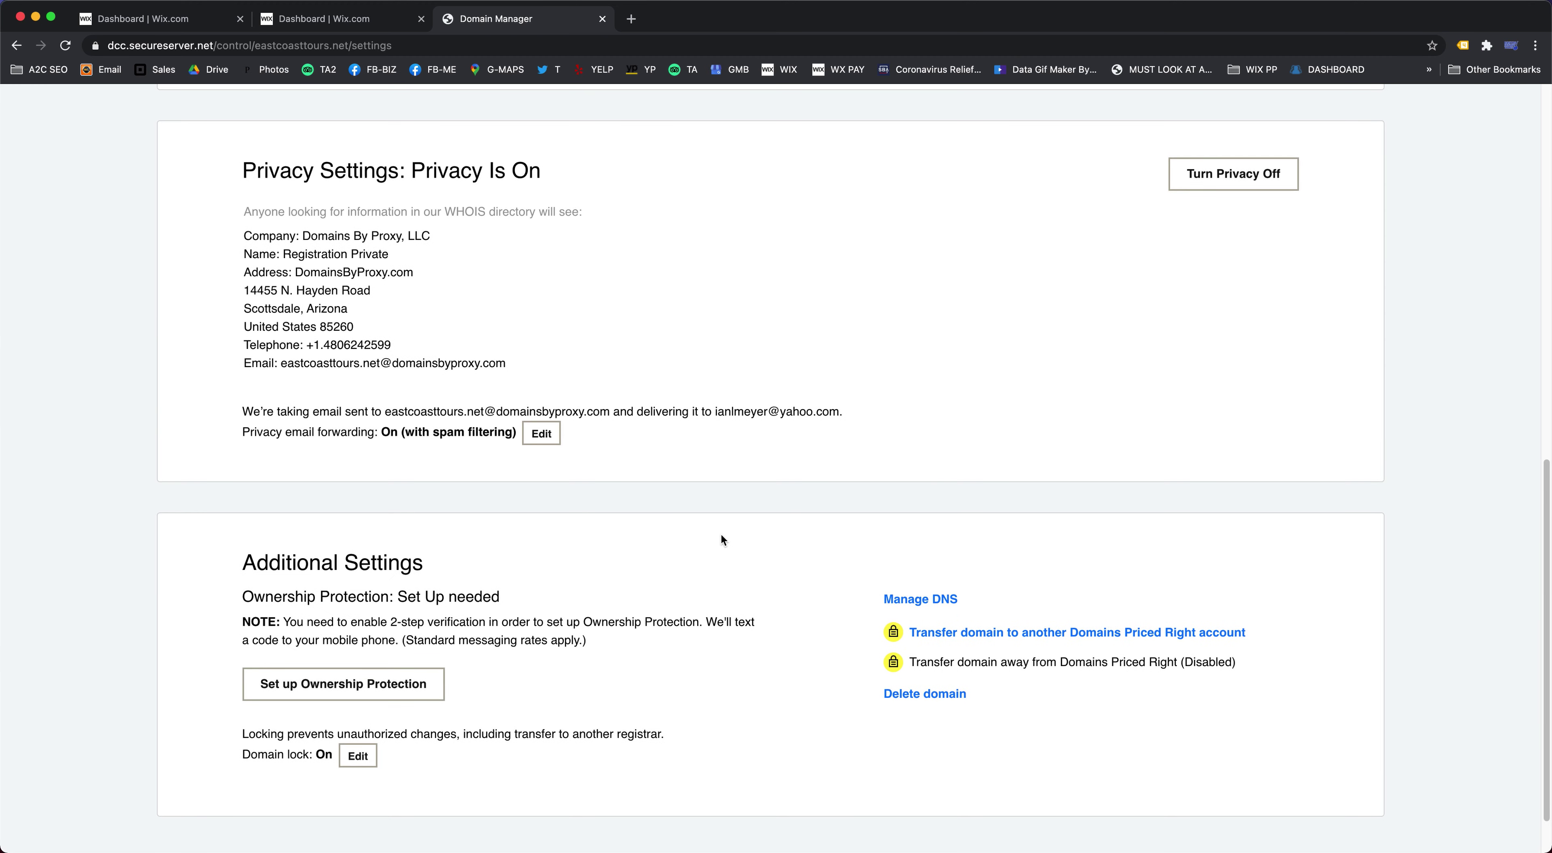
scroll(725, 524, "up", 15)
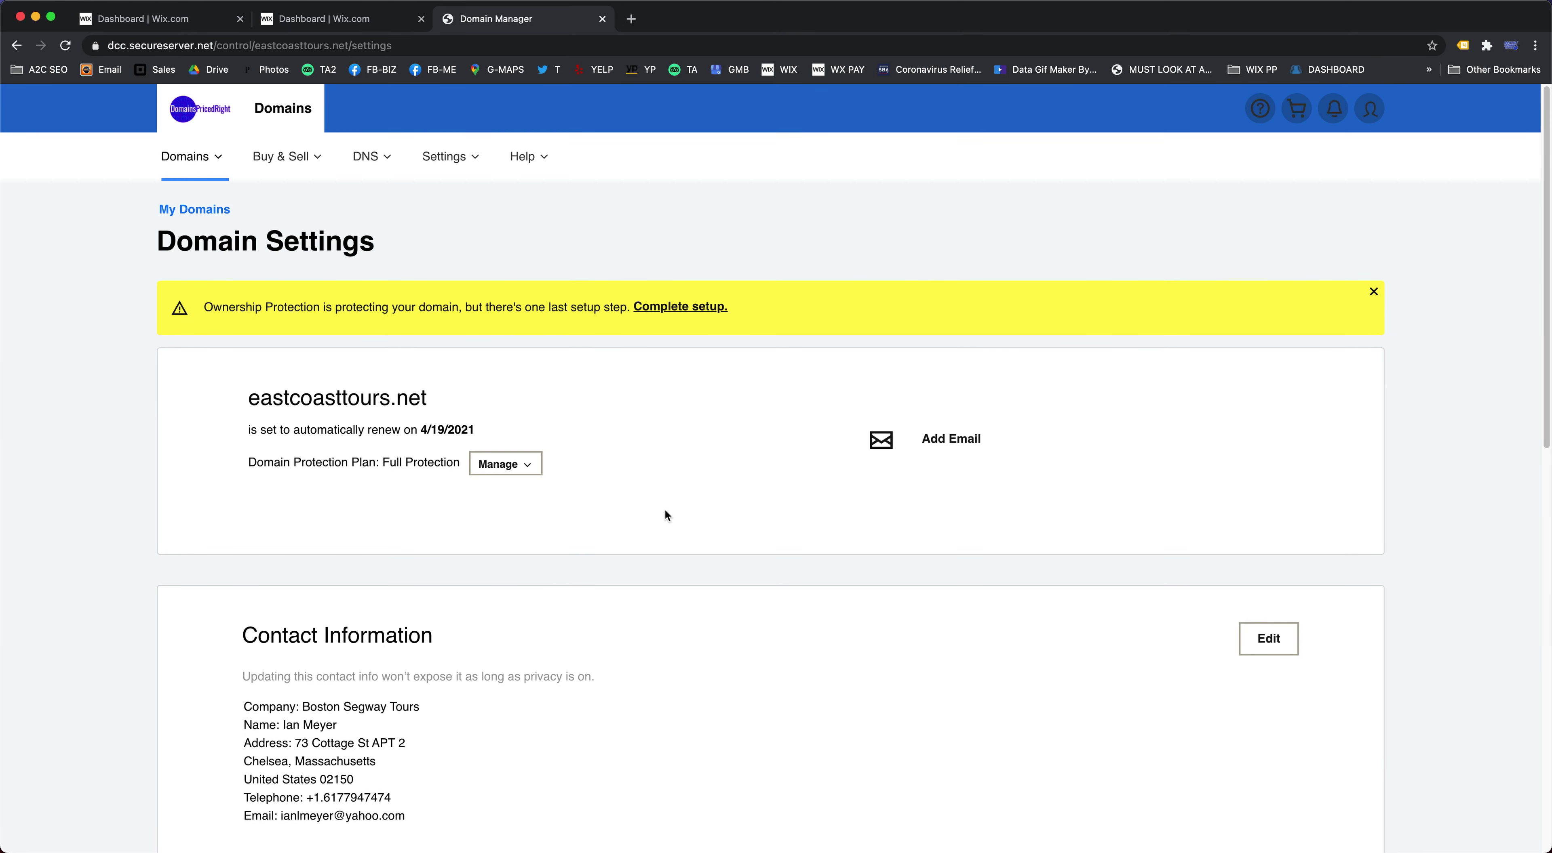
scroll(723, 524, "down", 15)
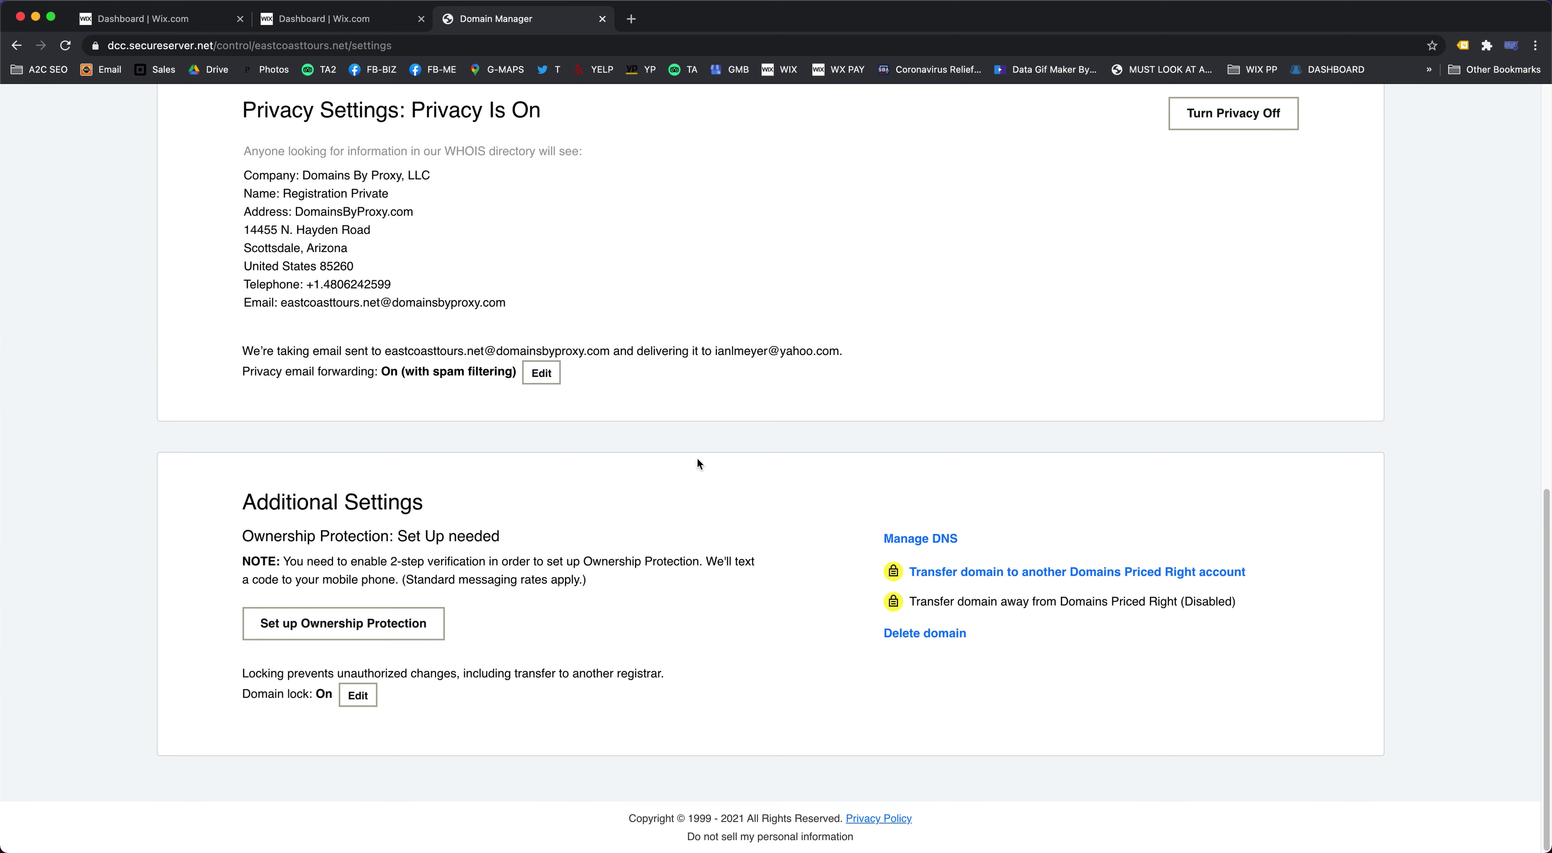
left_click(919, 538)
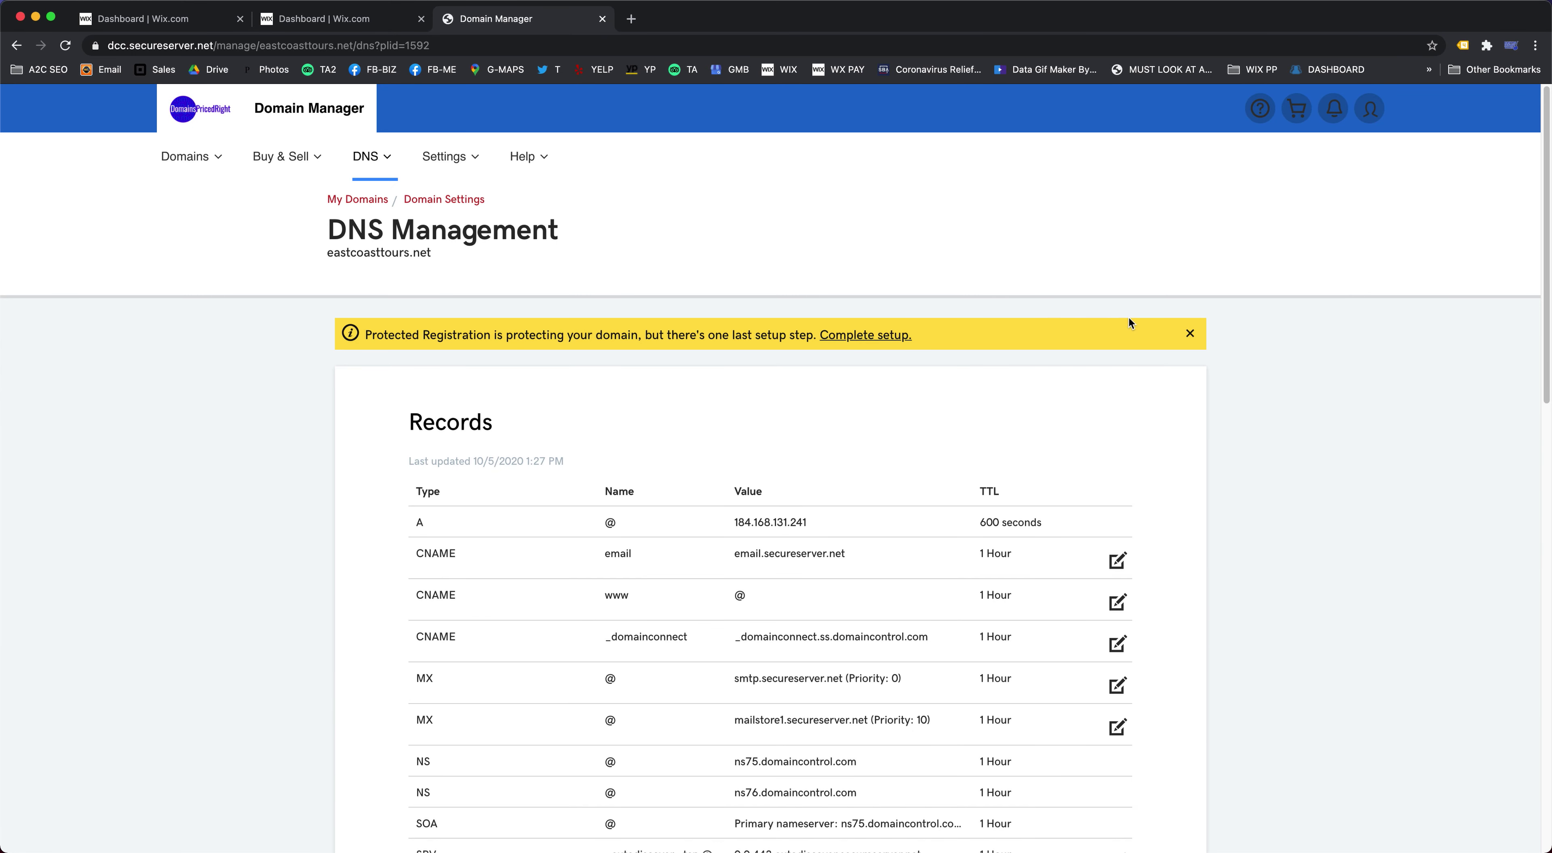
- Verify nameservers ns75 and ns76.domaincontrol.com for eastcoasttours.net, then return to the Wix dashboard tab
scroll(1391, 379, "down", 5)
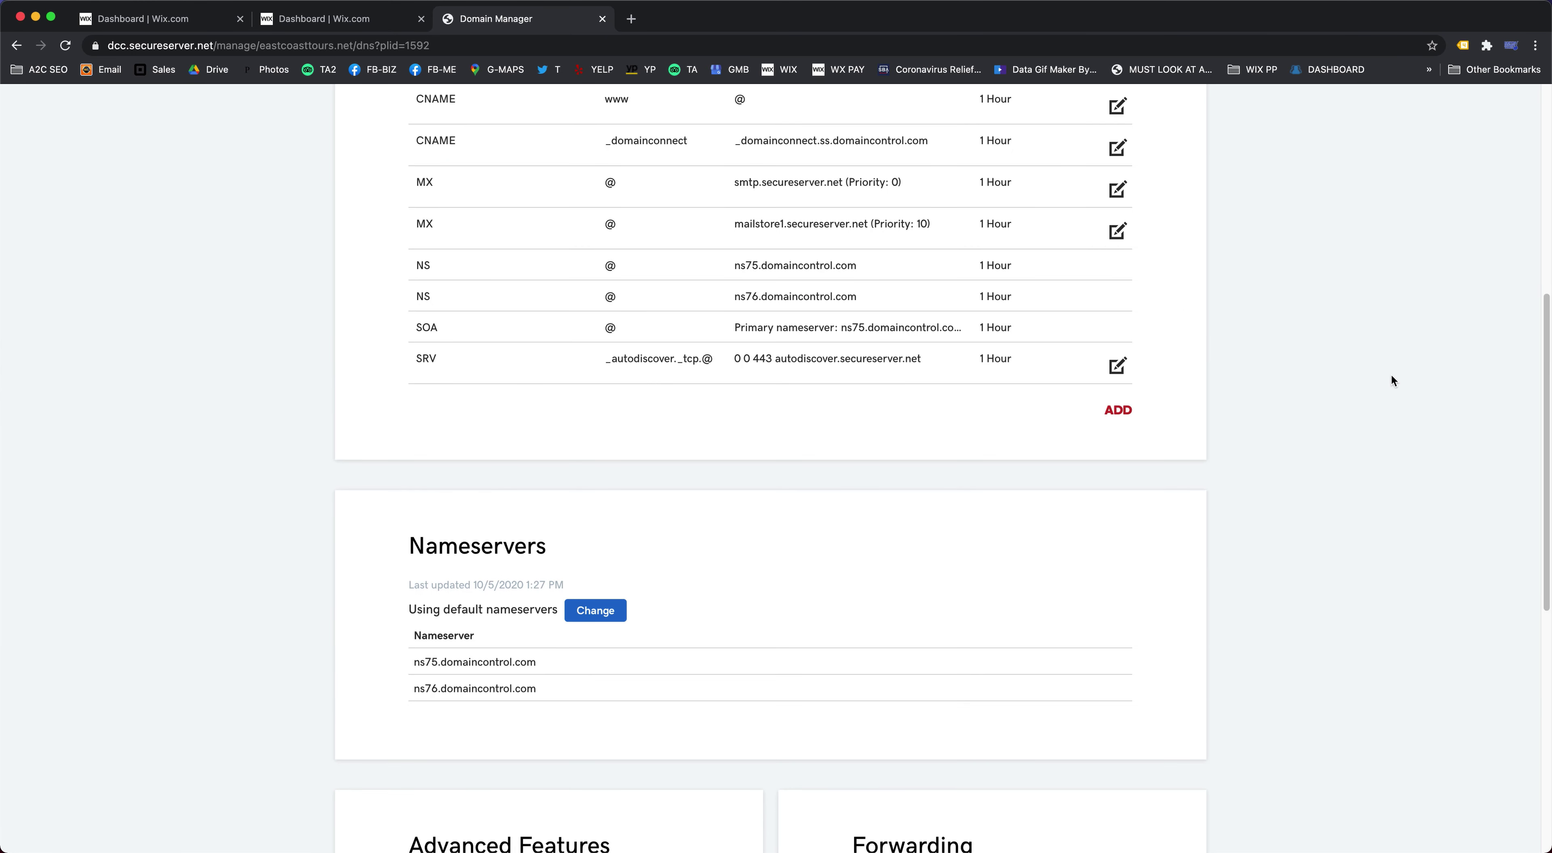
scroll(1308, 377, "down", 1)
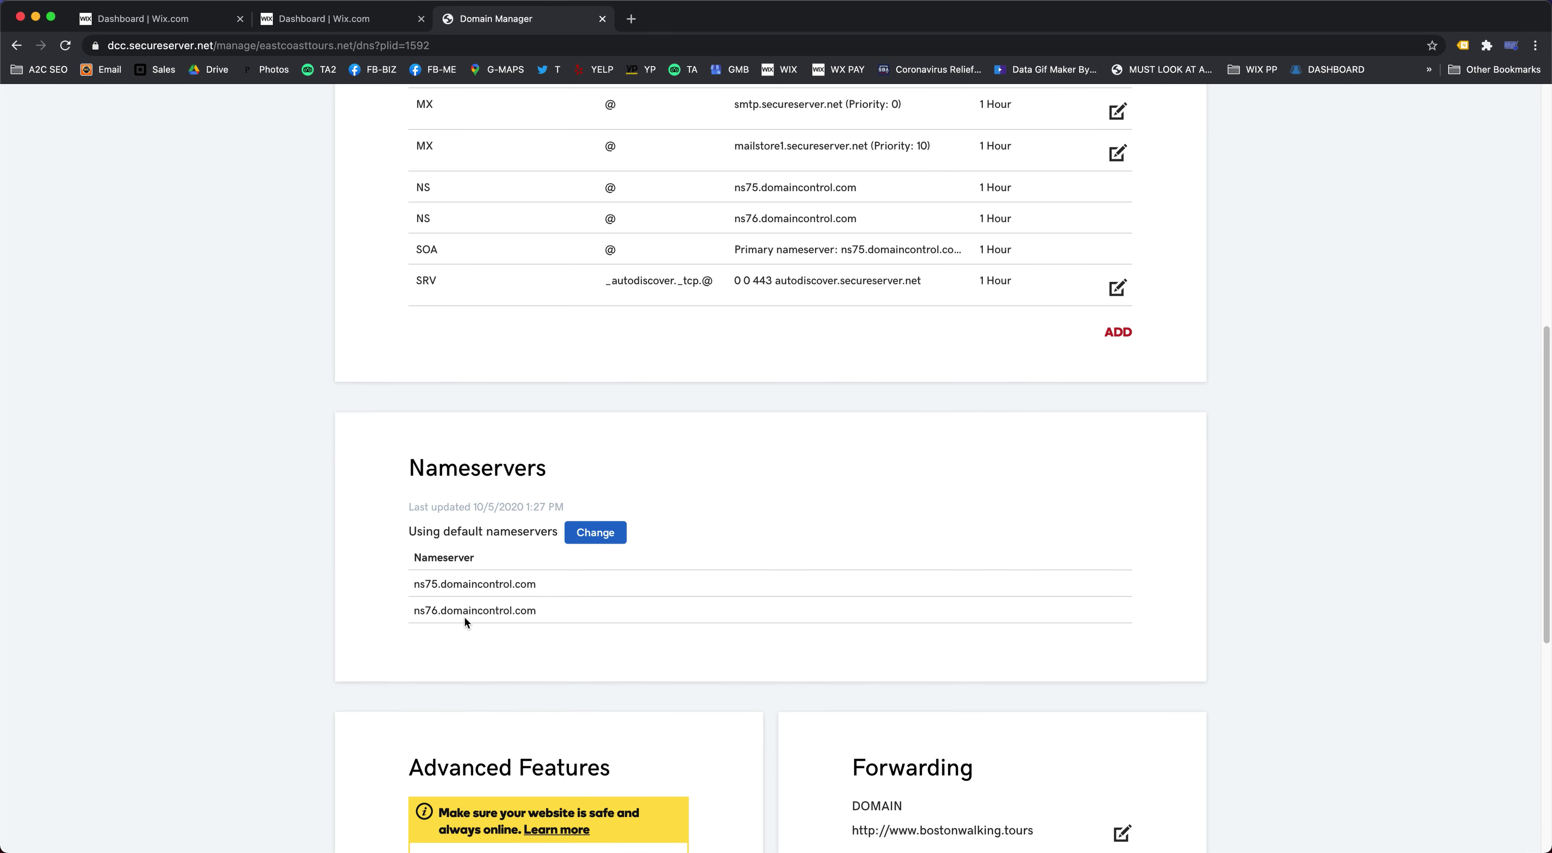
scroll(535, 636, "down", 4)
scroll(535, 636, "up", 2)
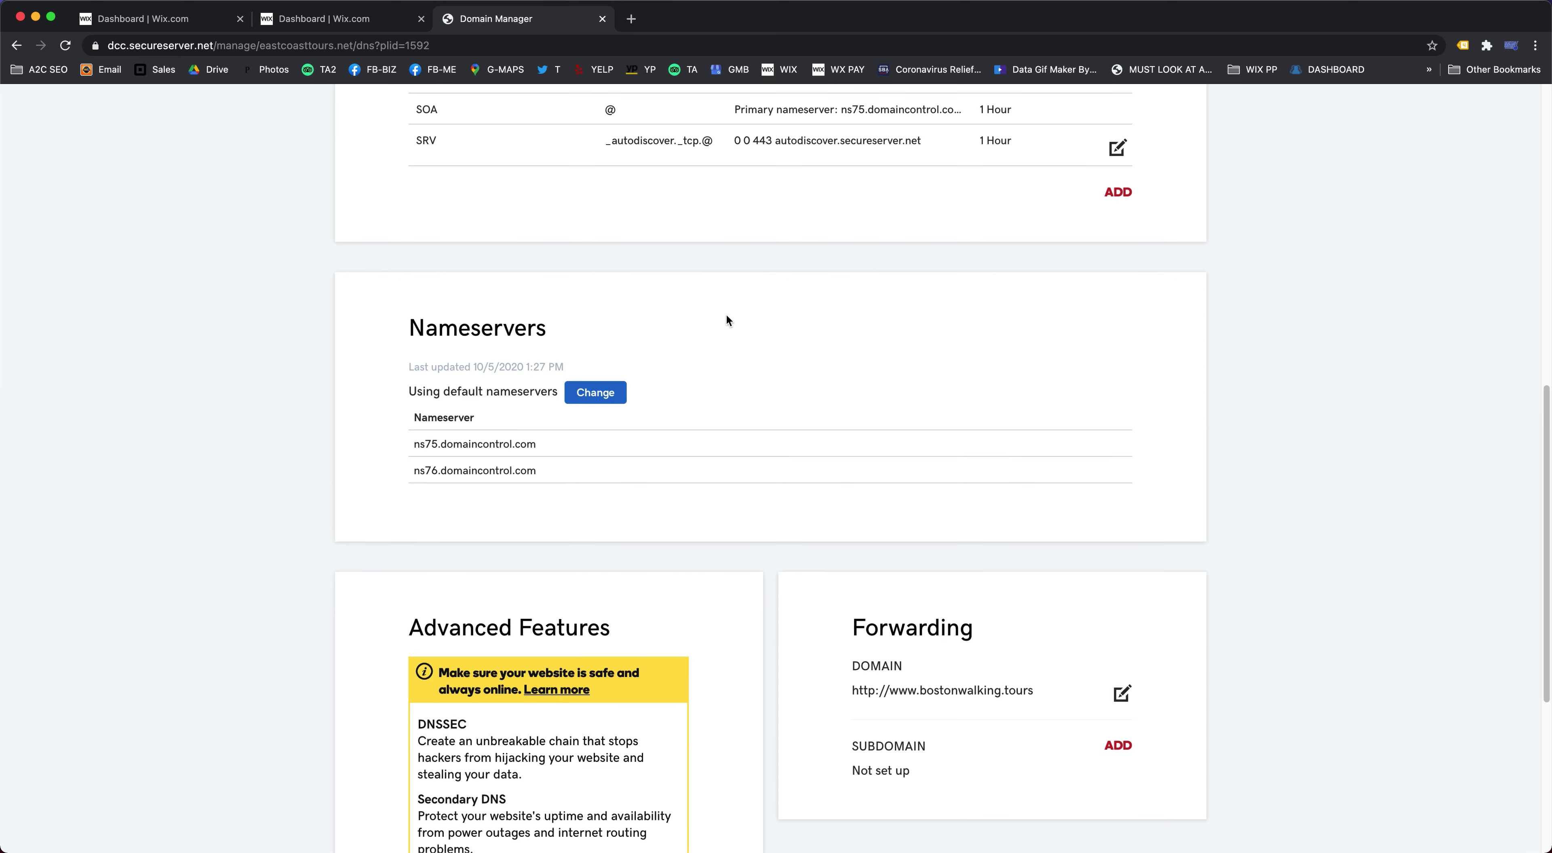
scroll(727, 319, "up", 1)
left_click_drag(549, 360, 406, 360)
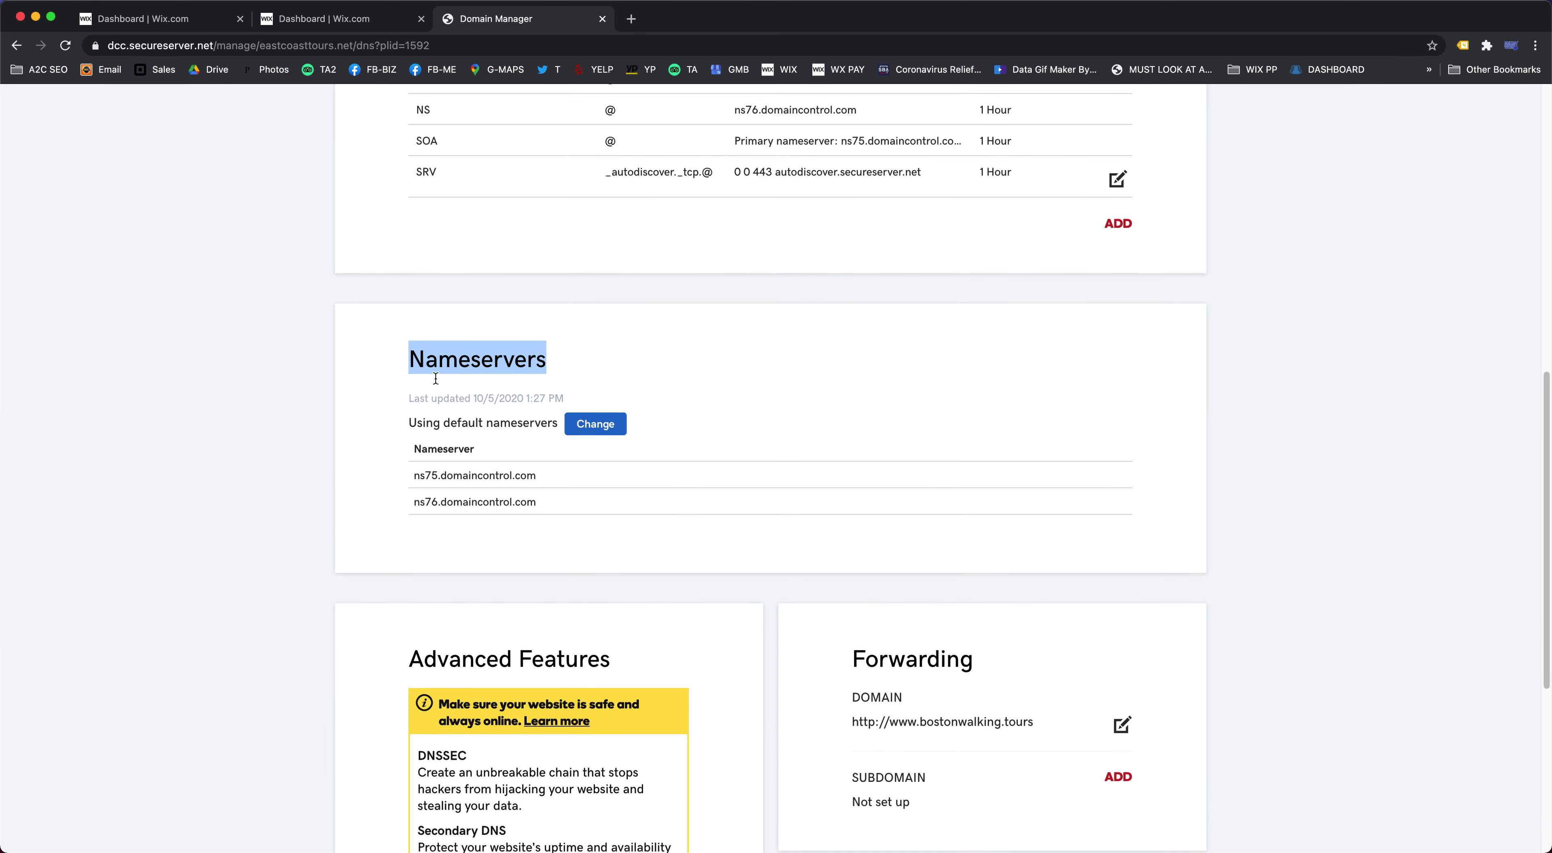
scroll(448, 385, "up", 8)
scroll(544, 536, "down", 3)
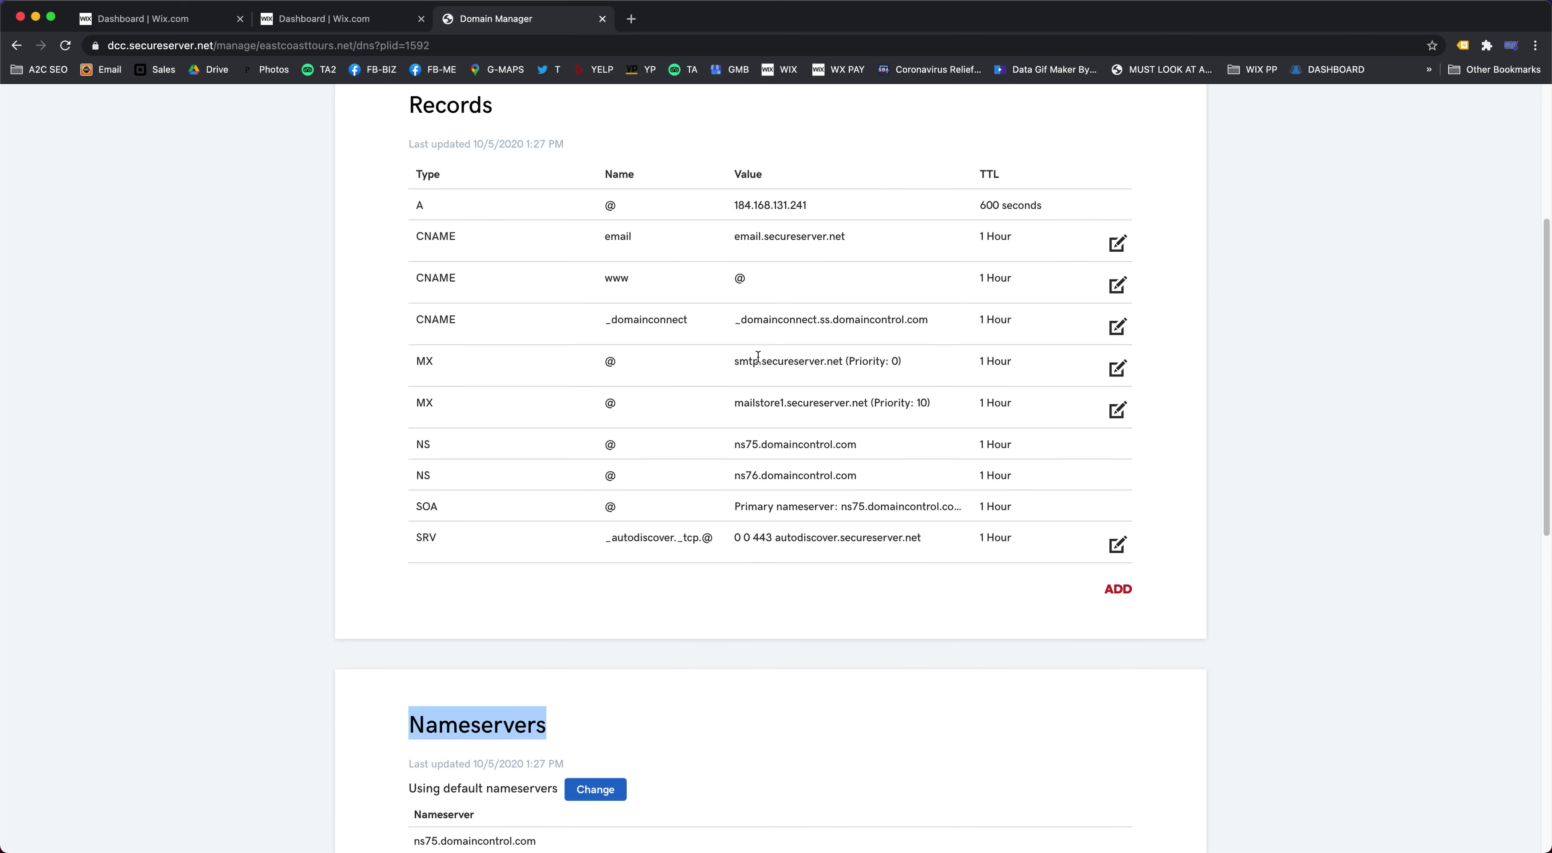
scroll(651, 666, "down", 10)
scroll(653, 667, "up", 12)
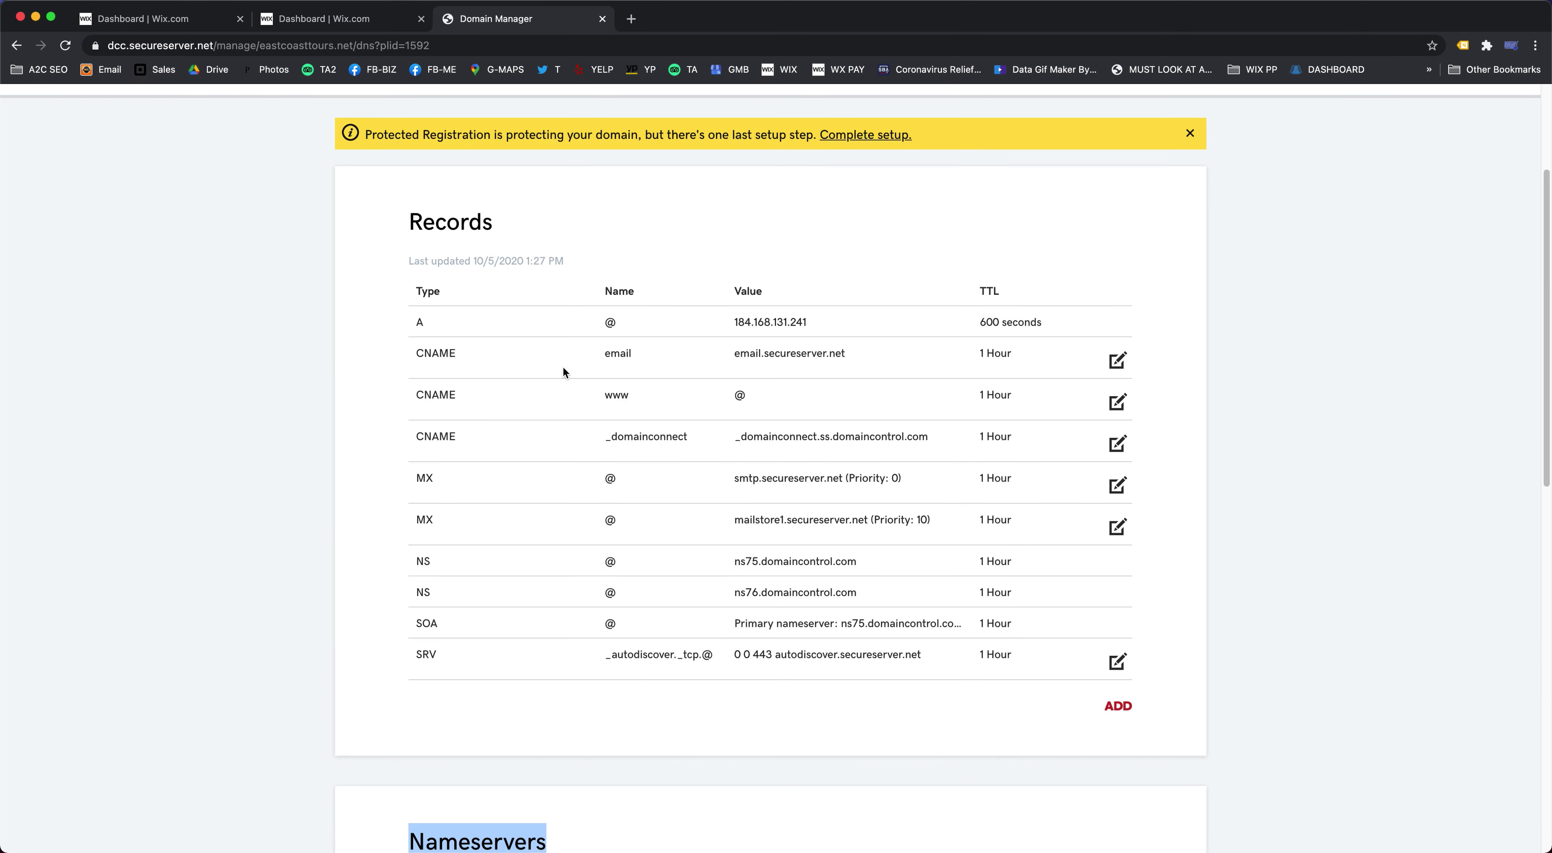
scroll(780, 633, "down", 10)
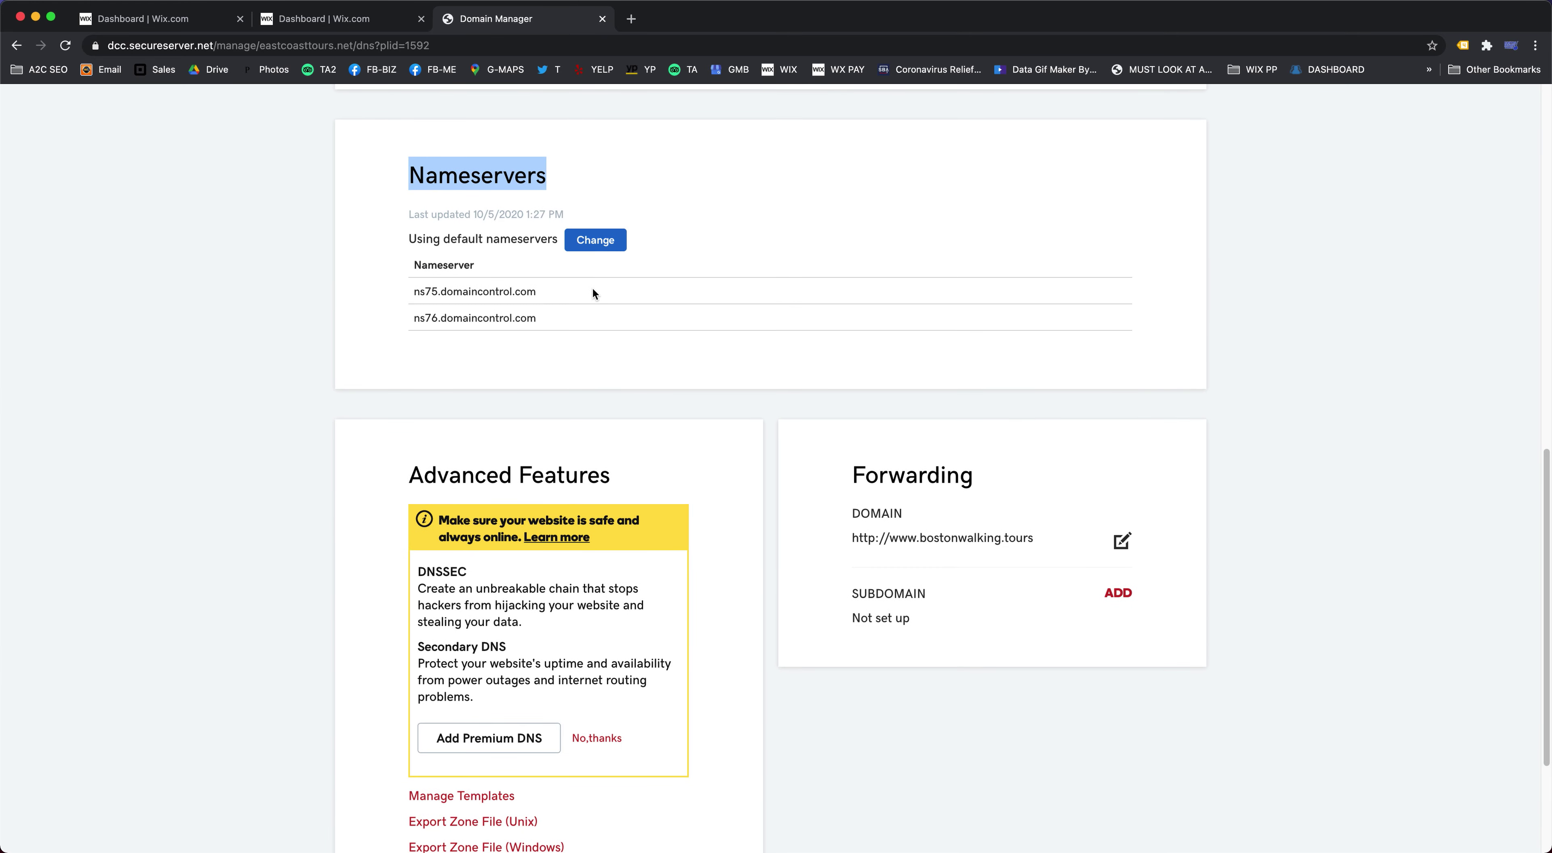
left_click(317, 27)
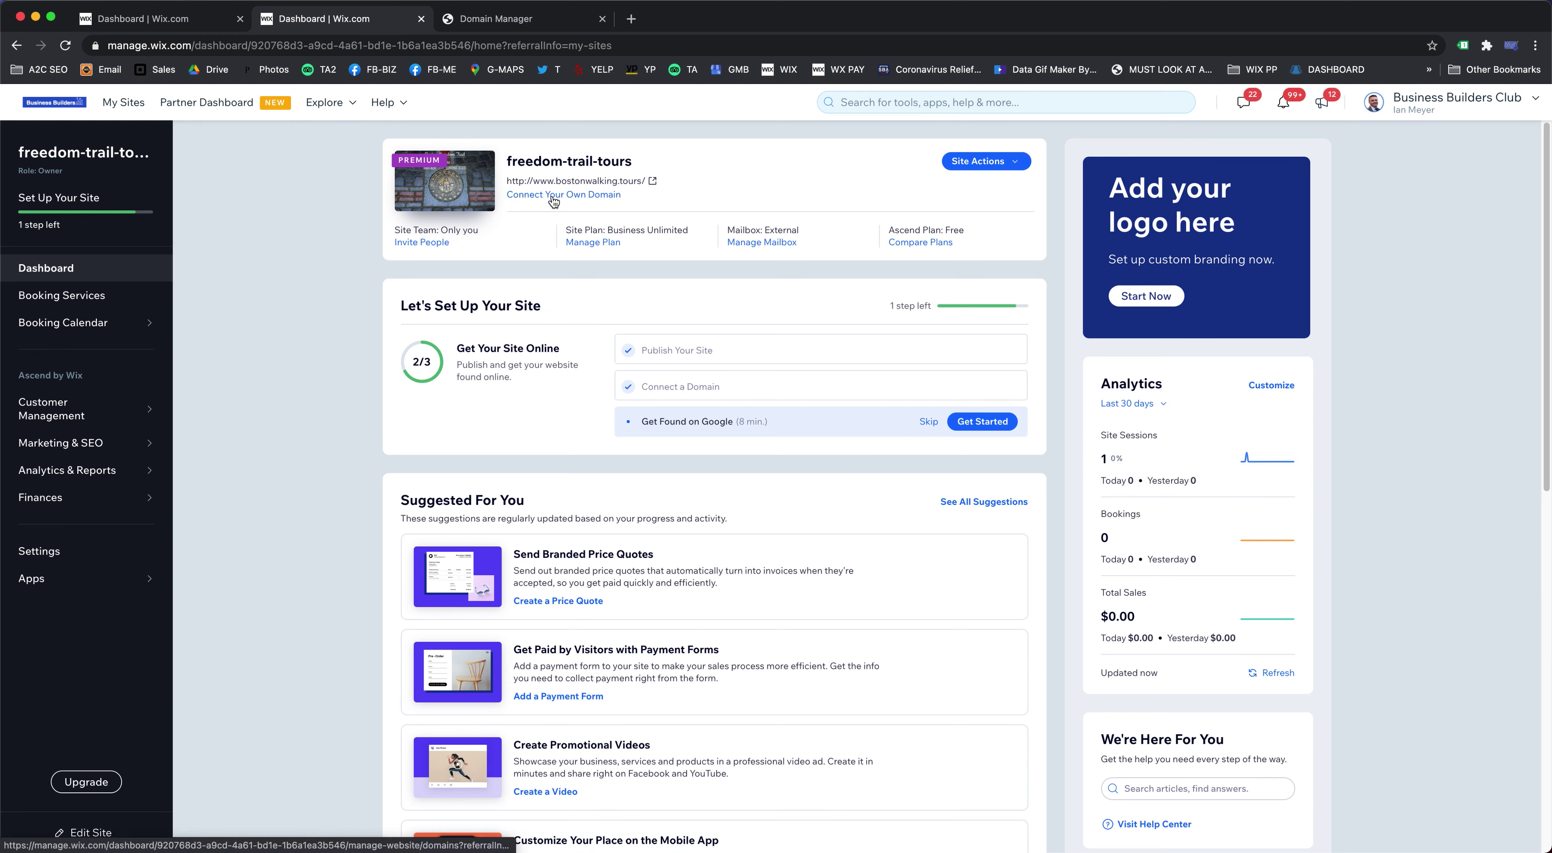
- Open the site's Domains page and expand the 'Add an Existing Domain' dropdown
left_click(551, 196)
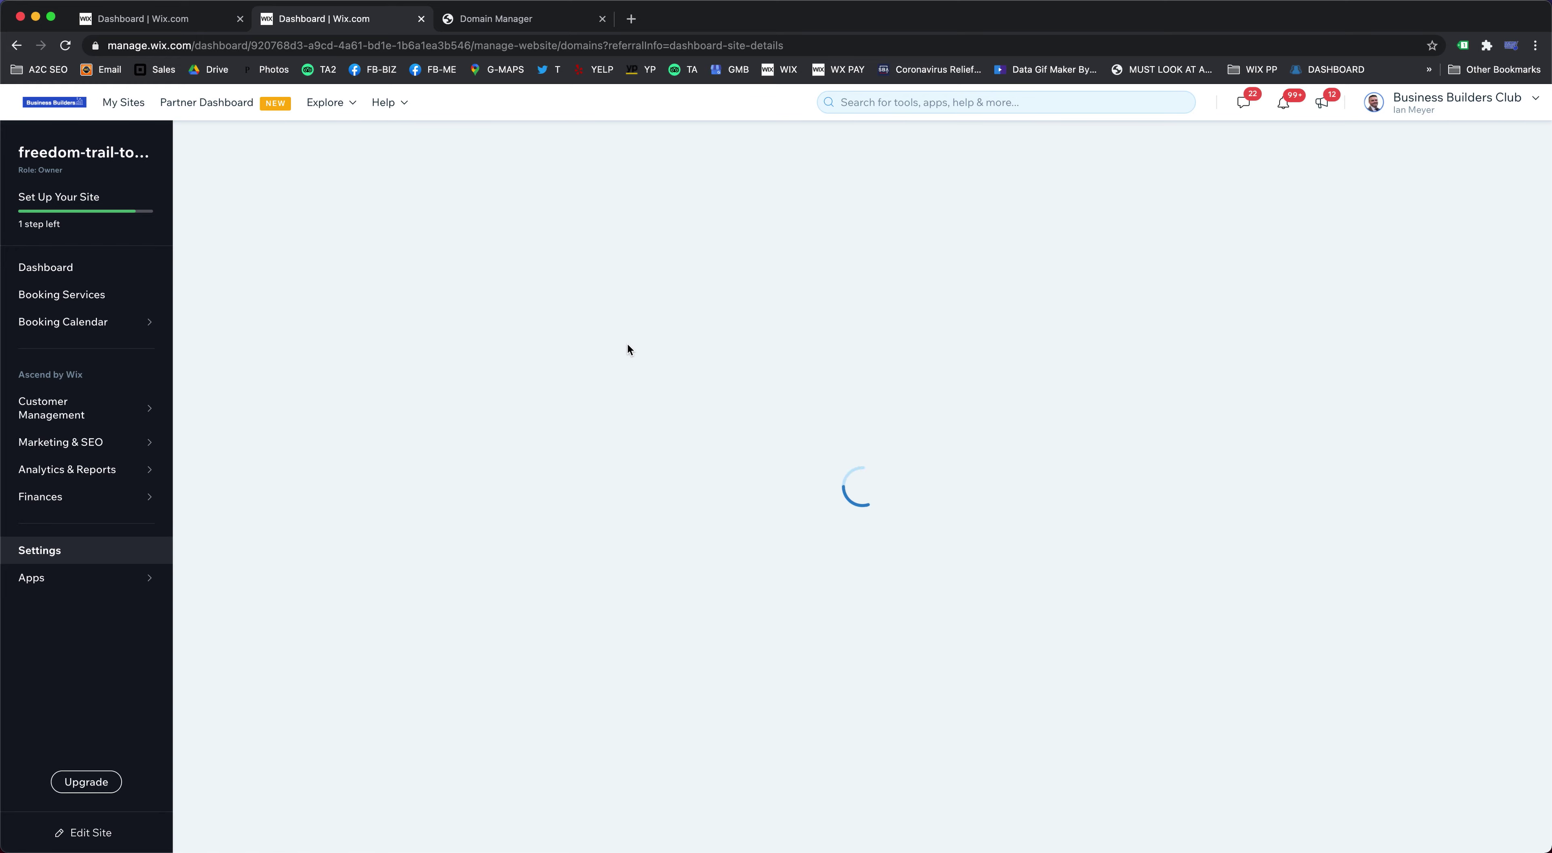
scroll(765, 376, "down", 1)
scroll(808, 334, "up", 1)
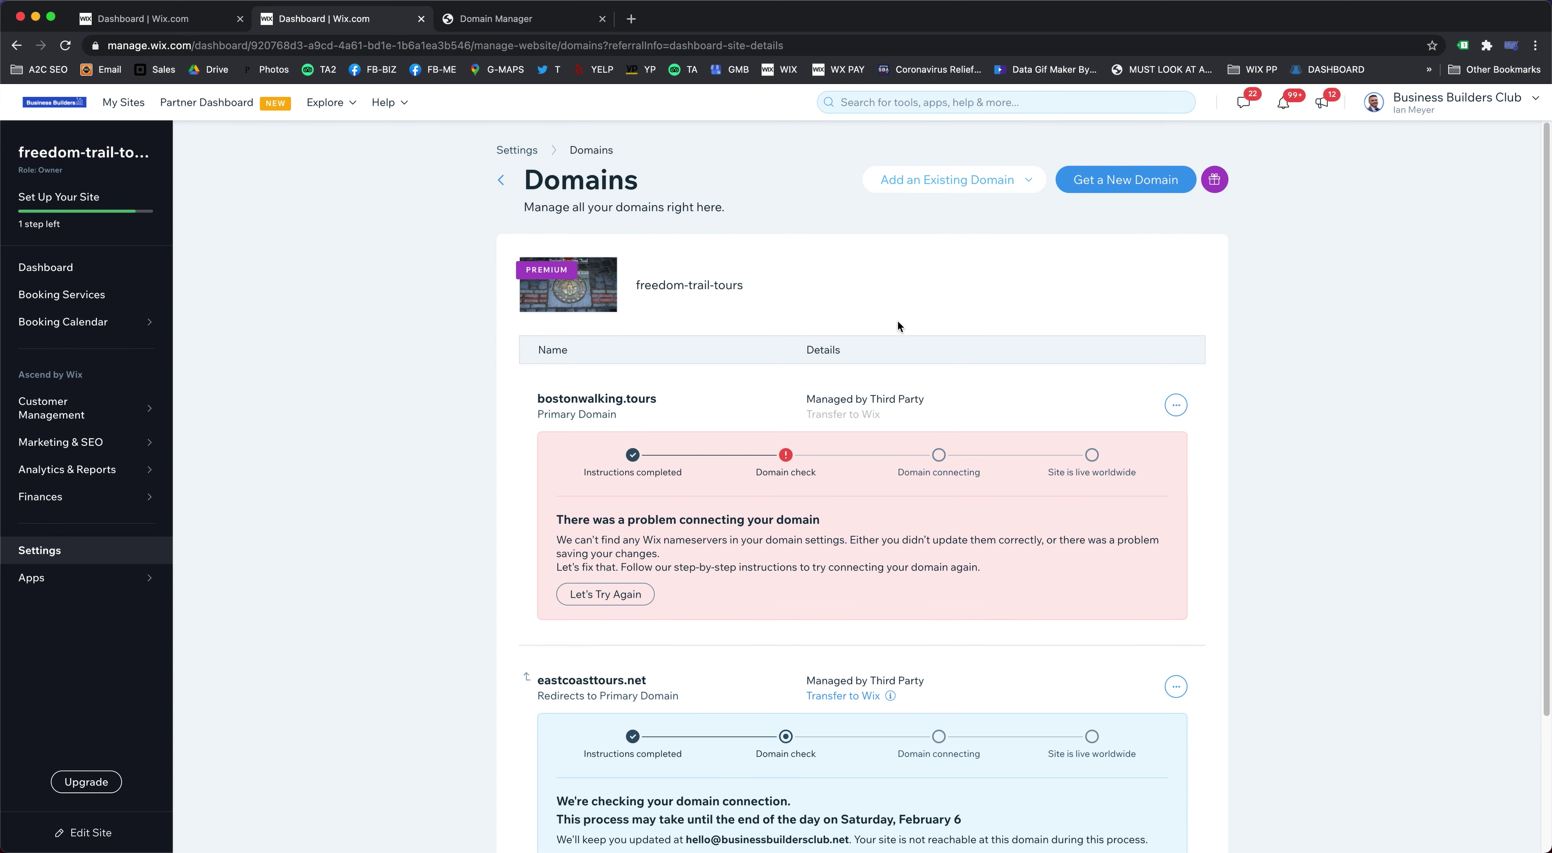
scroll(898, 322, "down", 4)
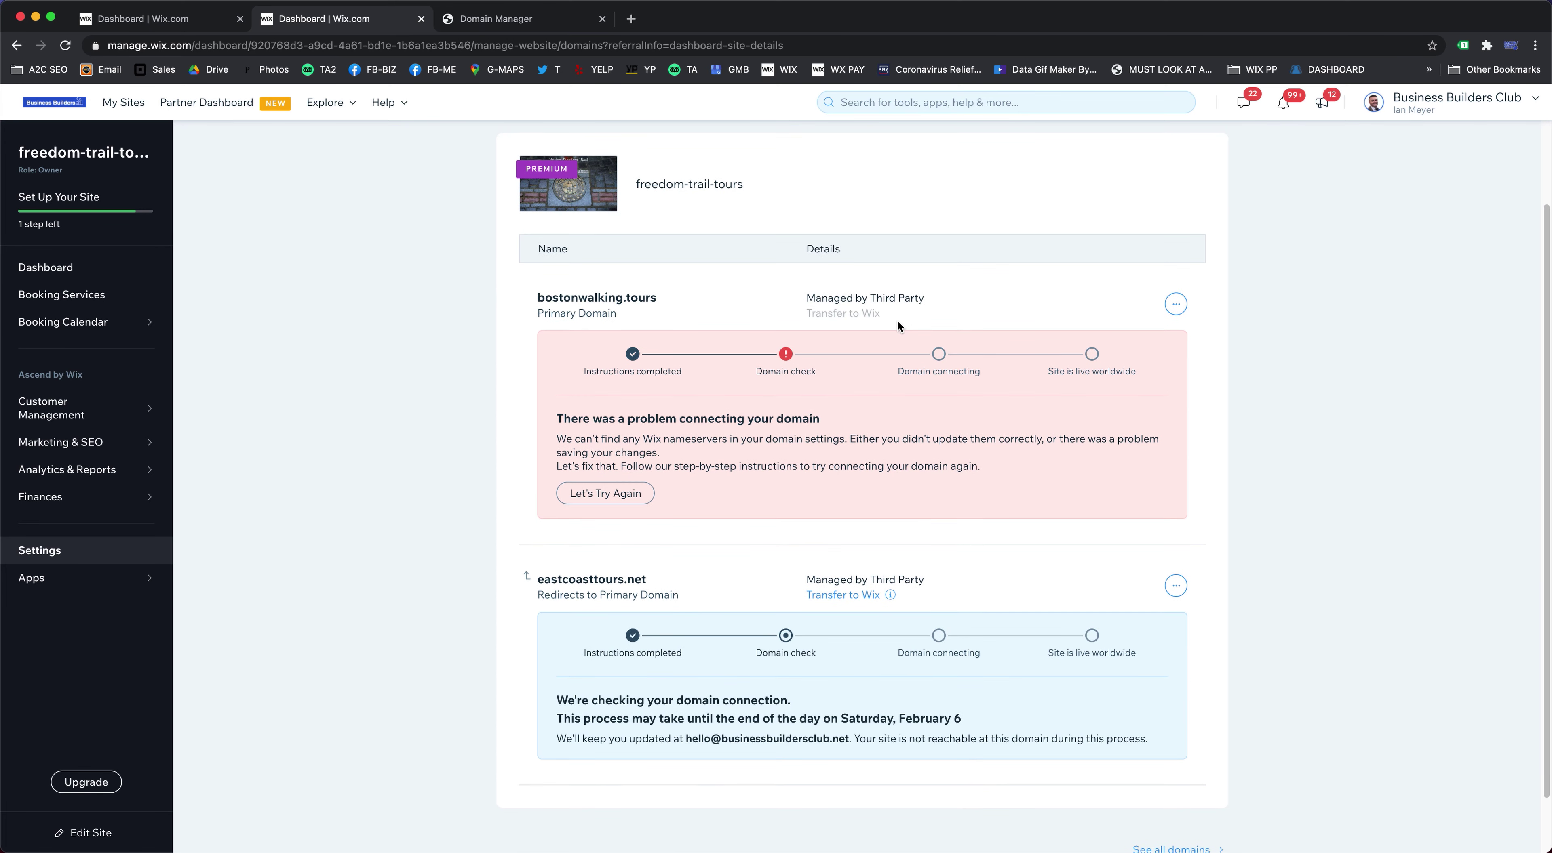
scroll(897, 322, "up", 4)
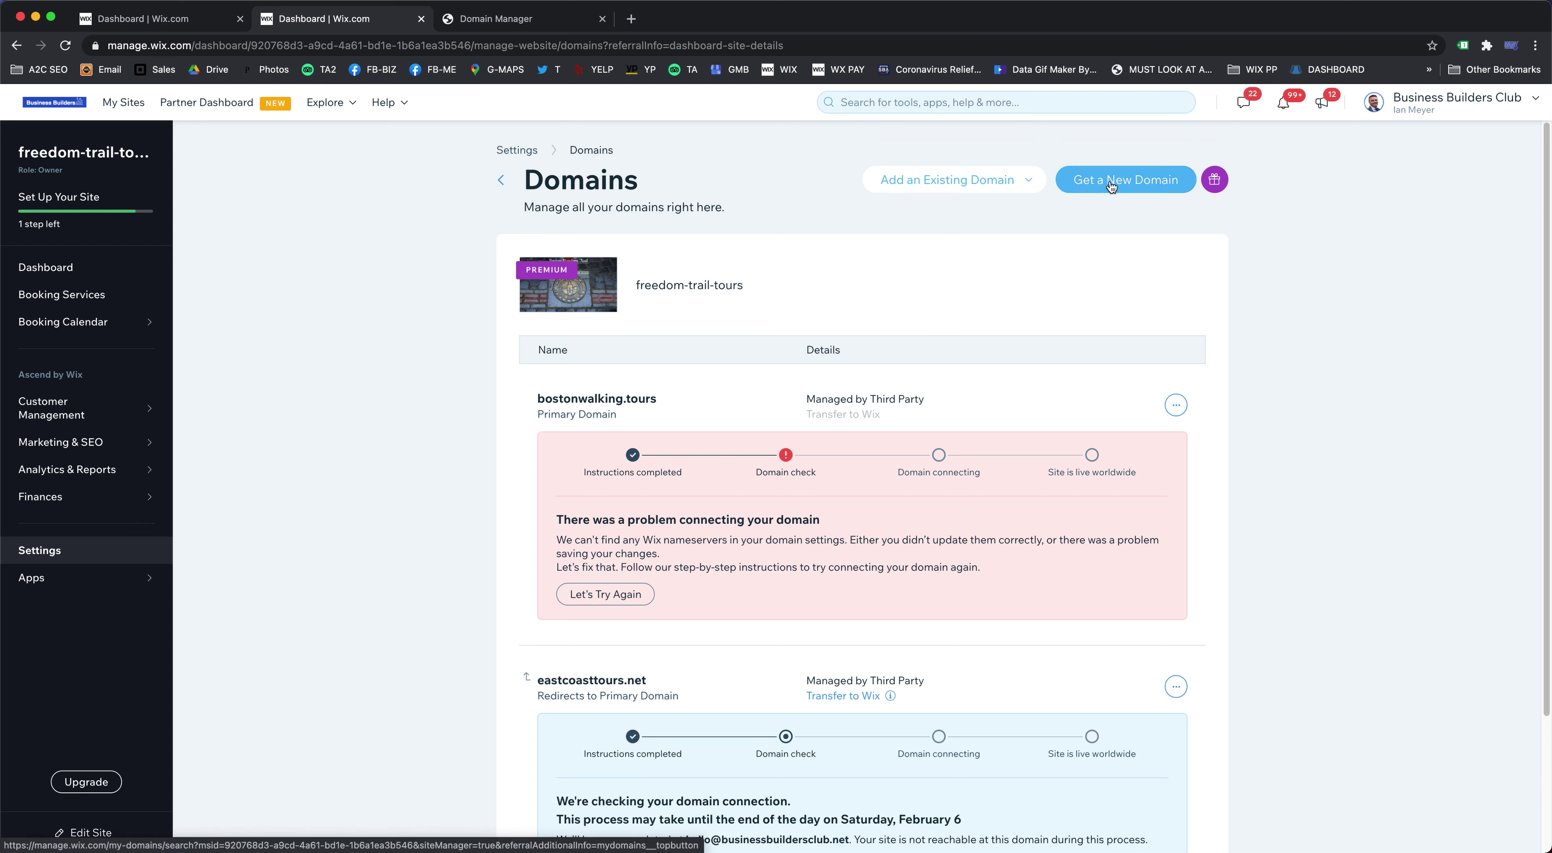
mouse_move(1218, 192)
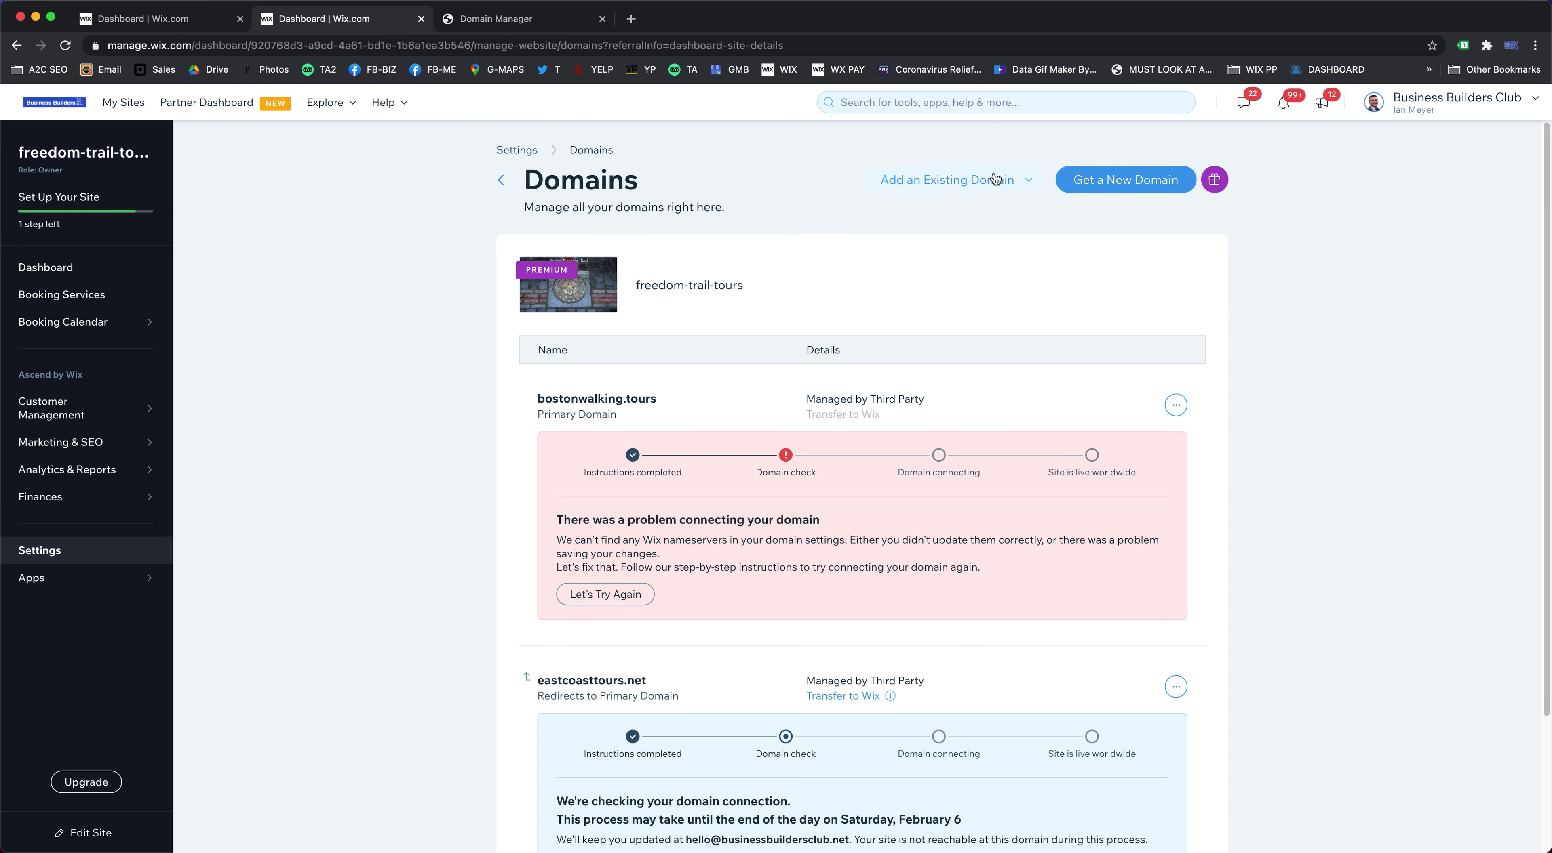
left_click(950, 182)
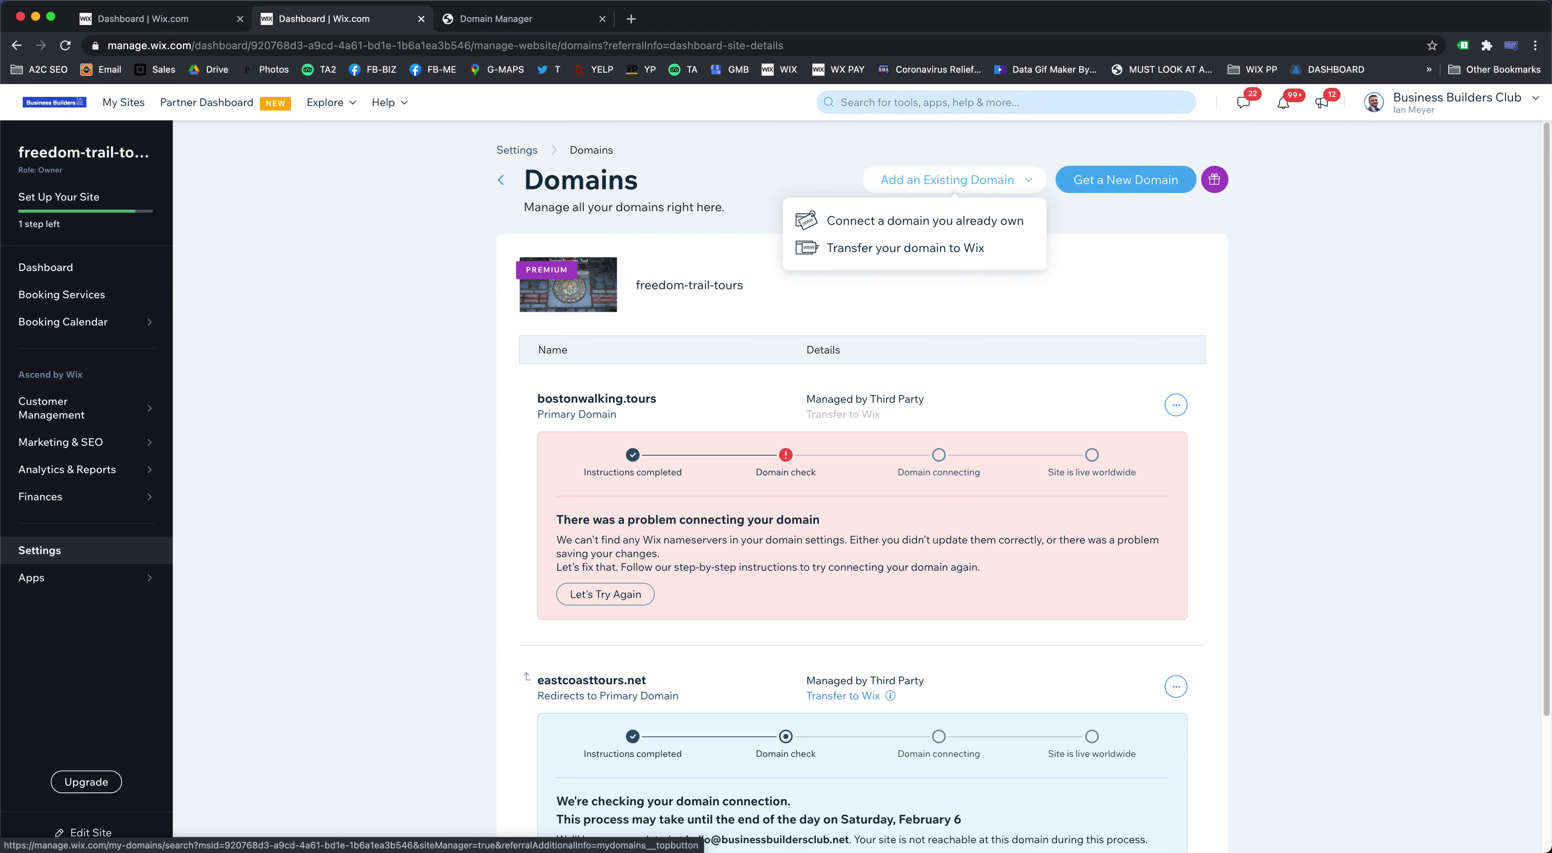
left_click(493, 19)
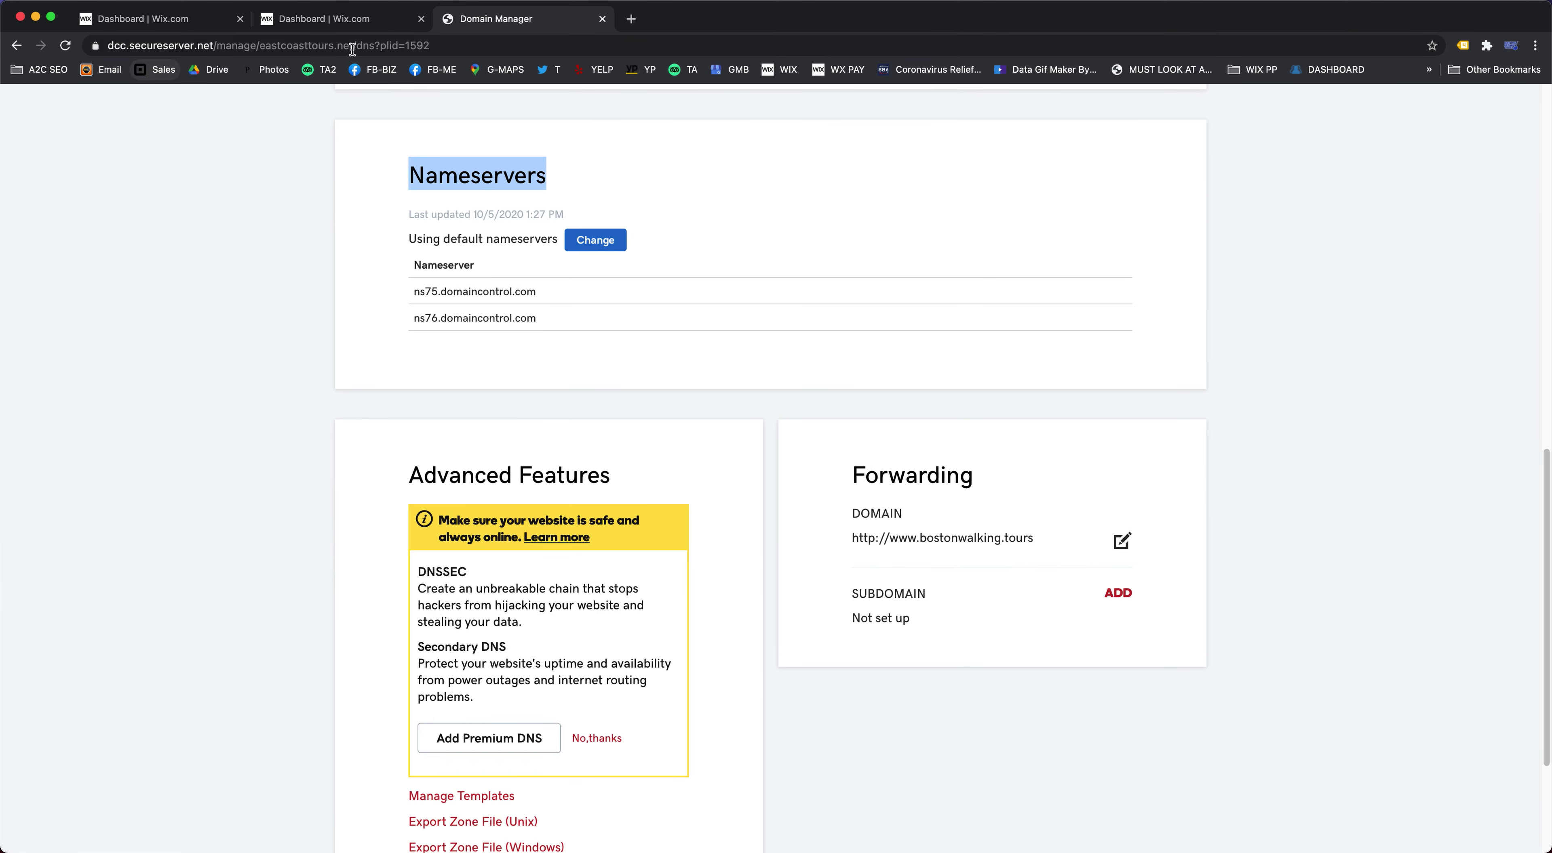
scroll(696, 478, "up", 10)
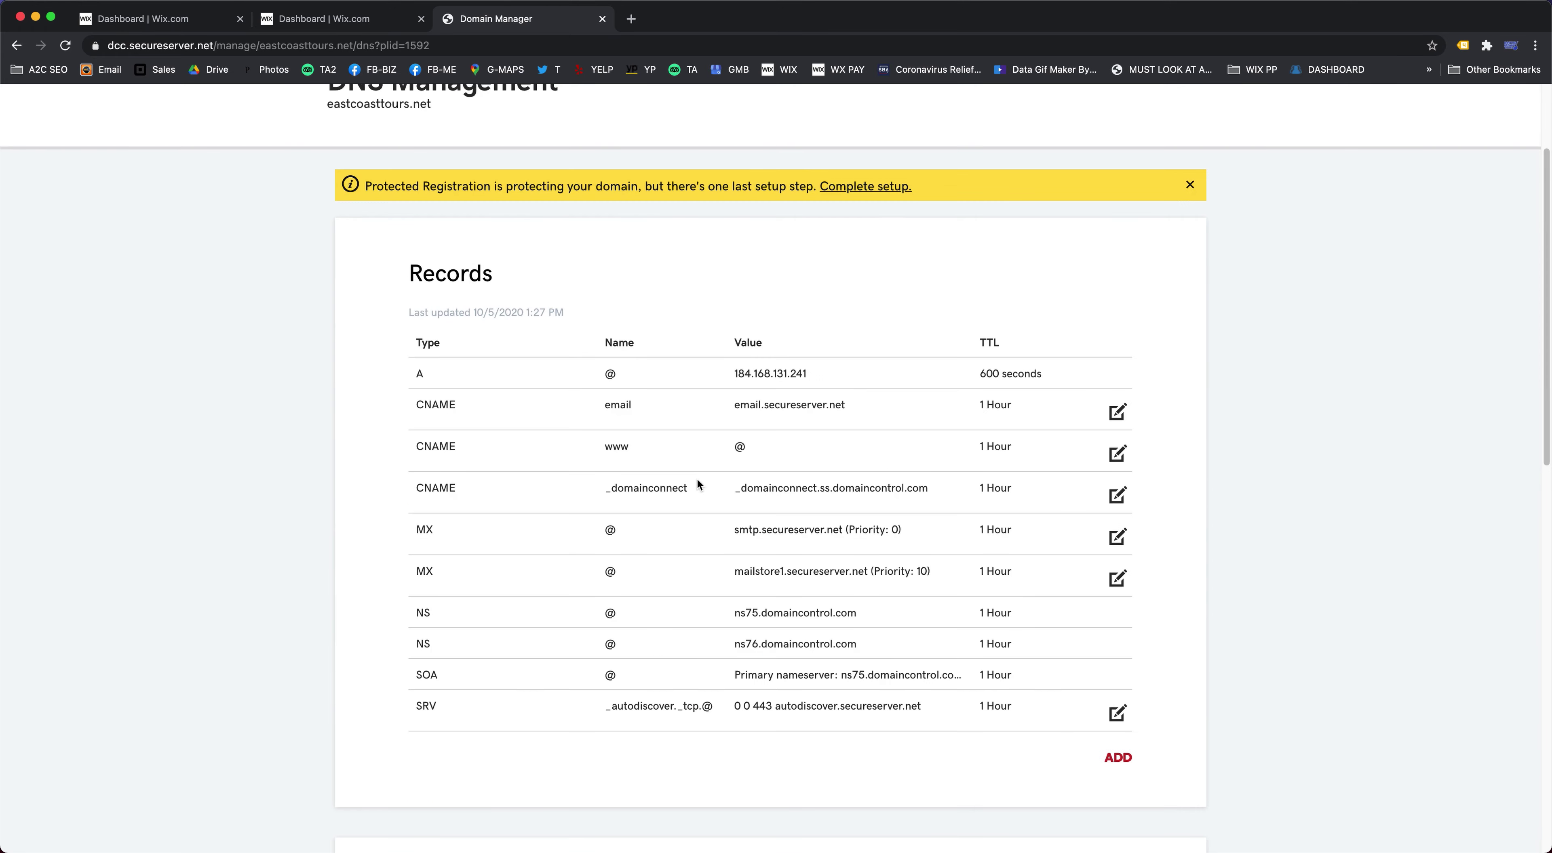
scroll(608, 392, "down", 2)
scroll(610, 395, "up", 3)
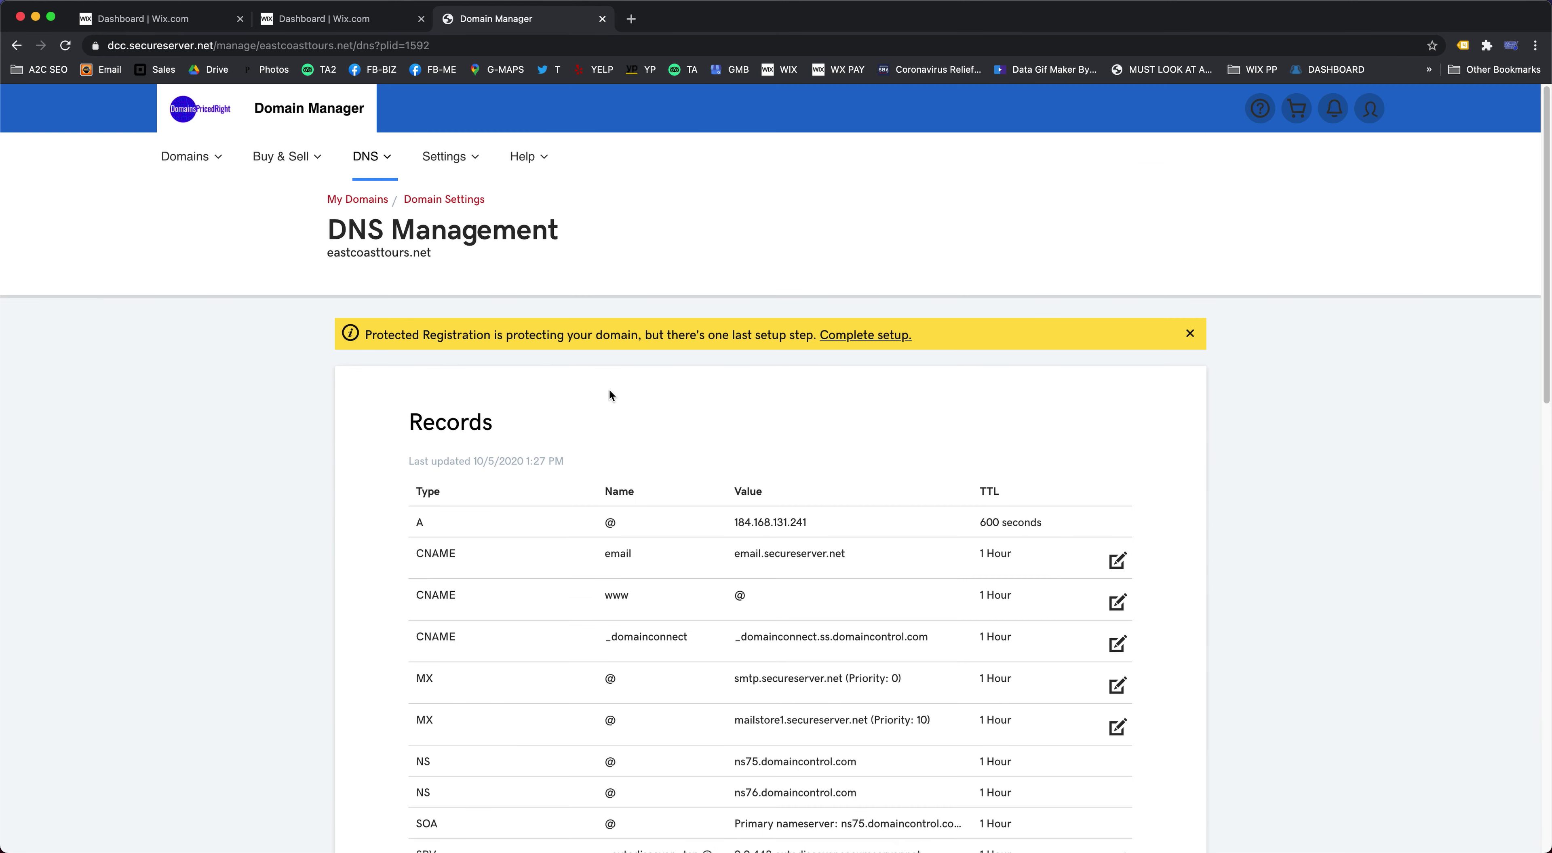
scroll(633, 468, "down", 15)
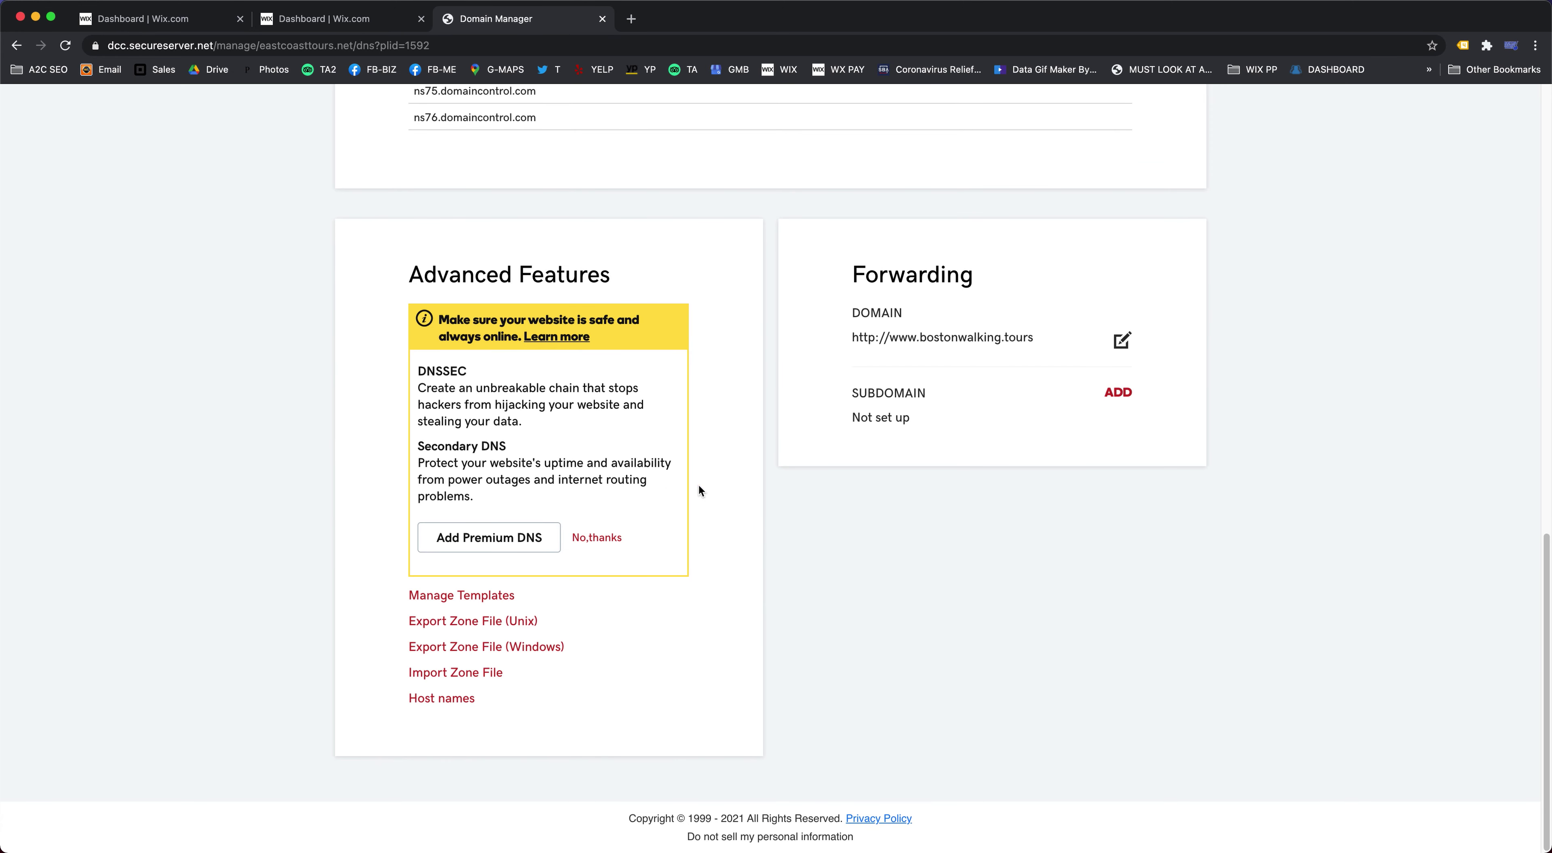
scroll(698, 484, "up", 6)
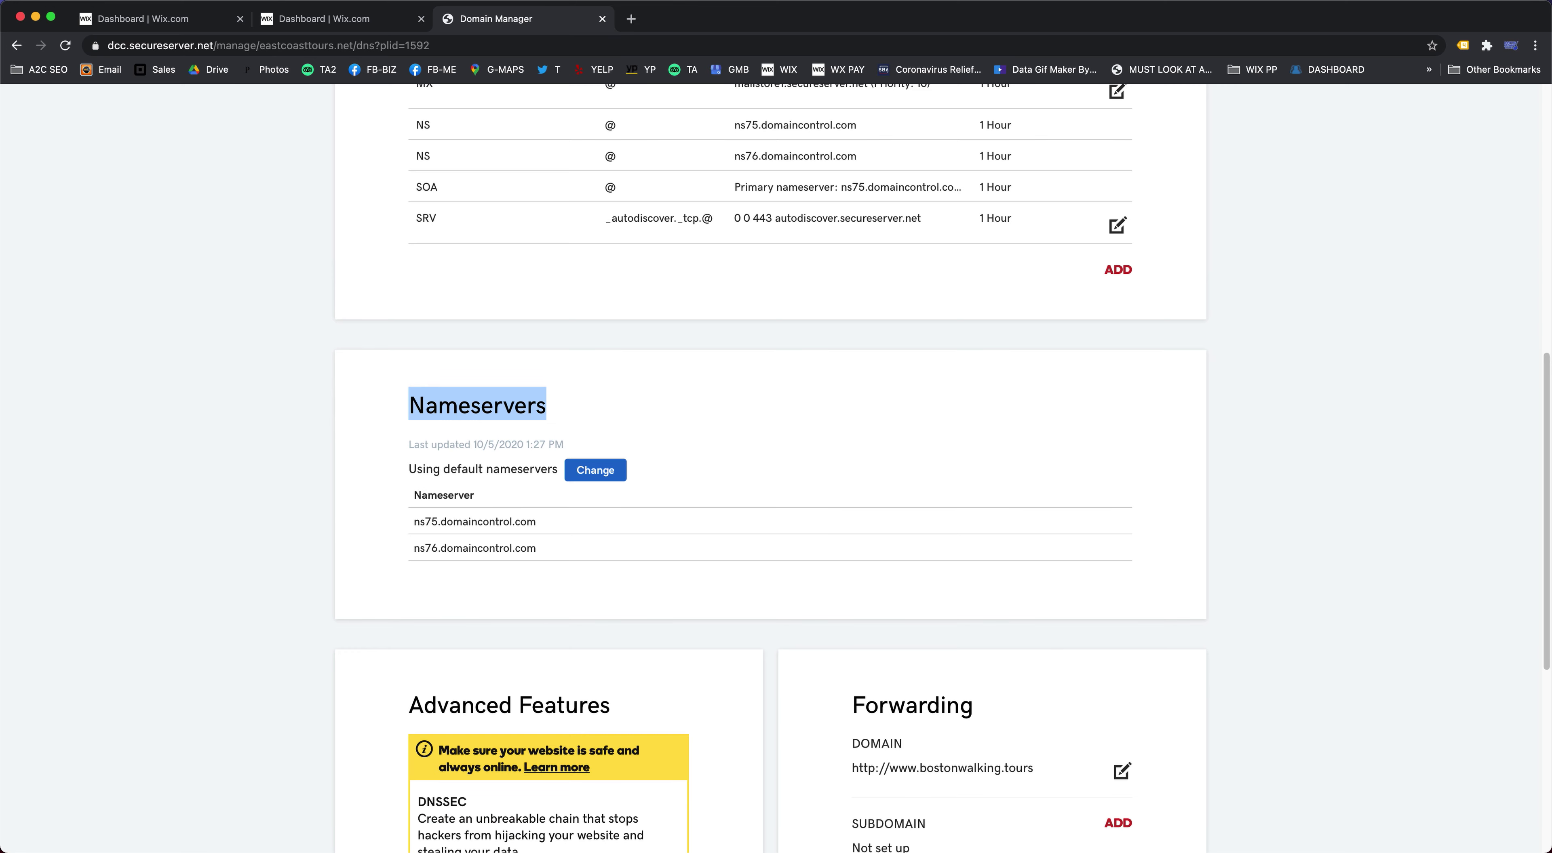
left_click(329, 18)
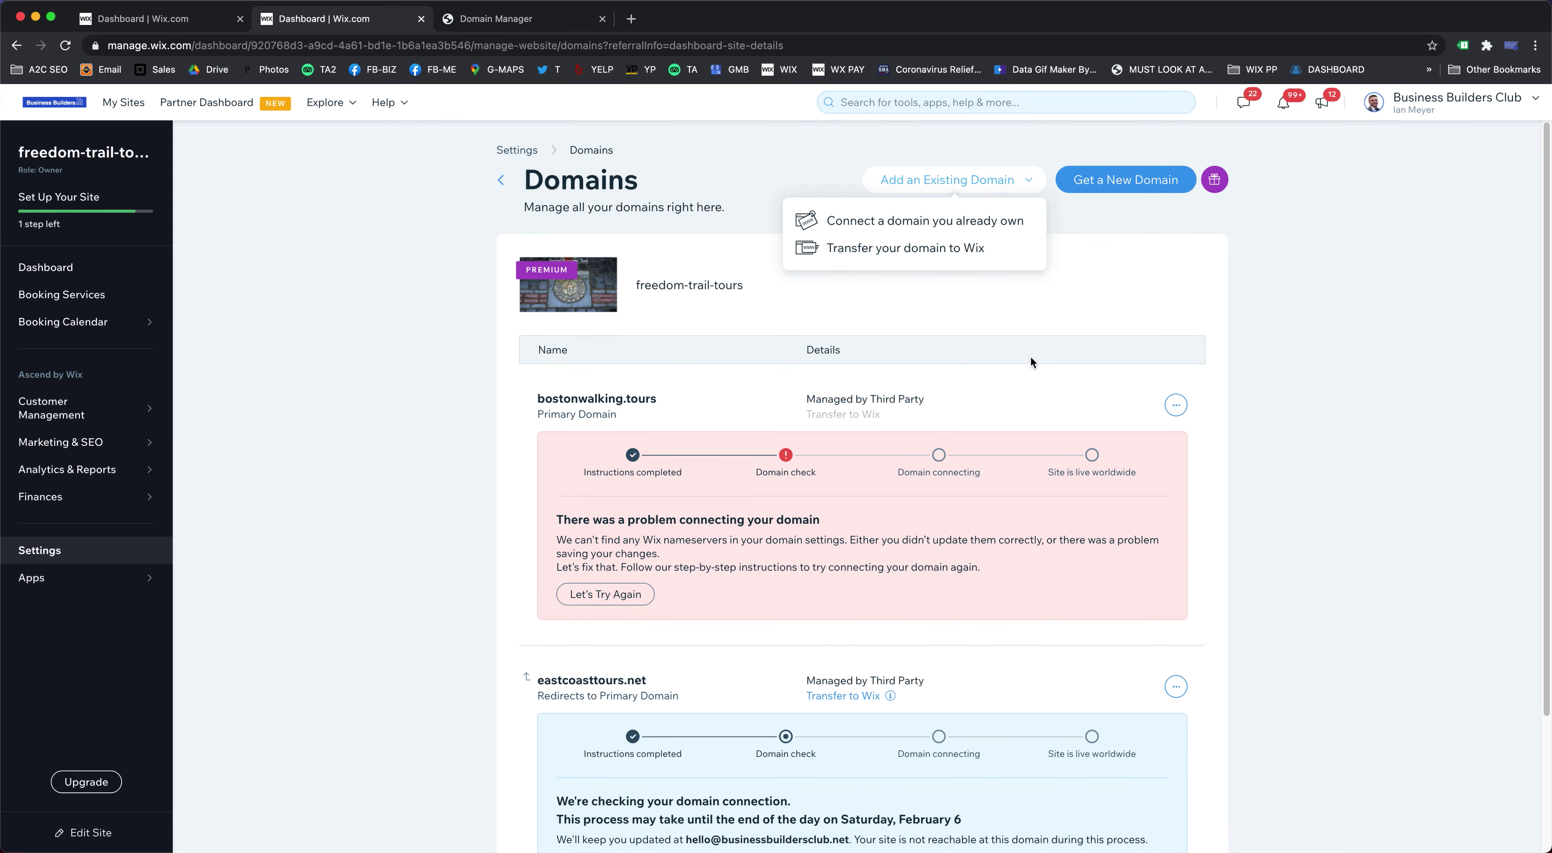
- Choose to connect a domain already owned and submit eastcoasttours.net
left_click(901, 222)
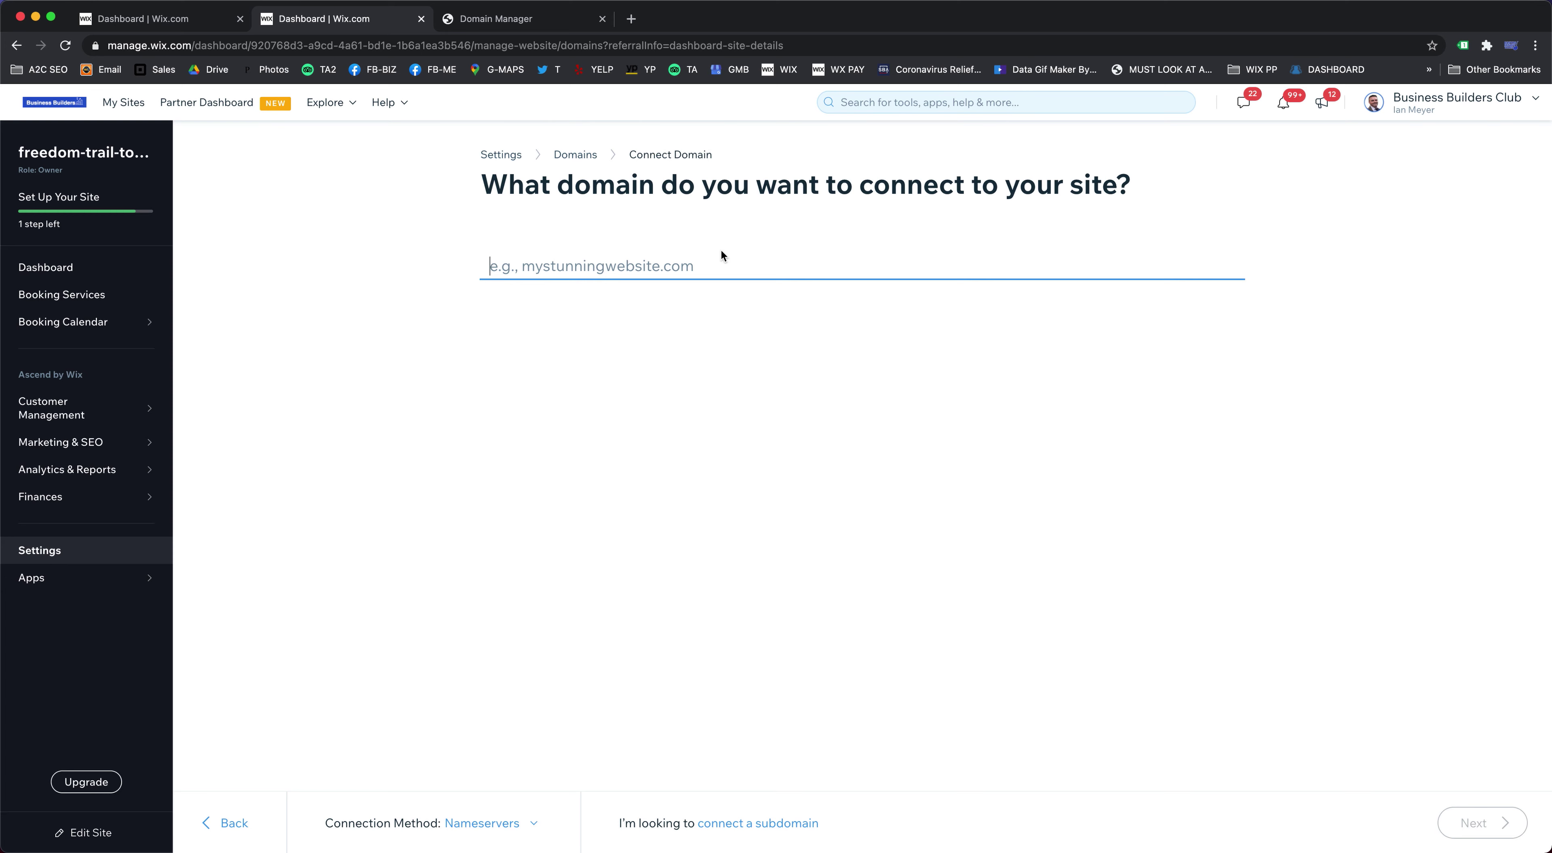
type("eastcoasttours.net")
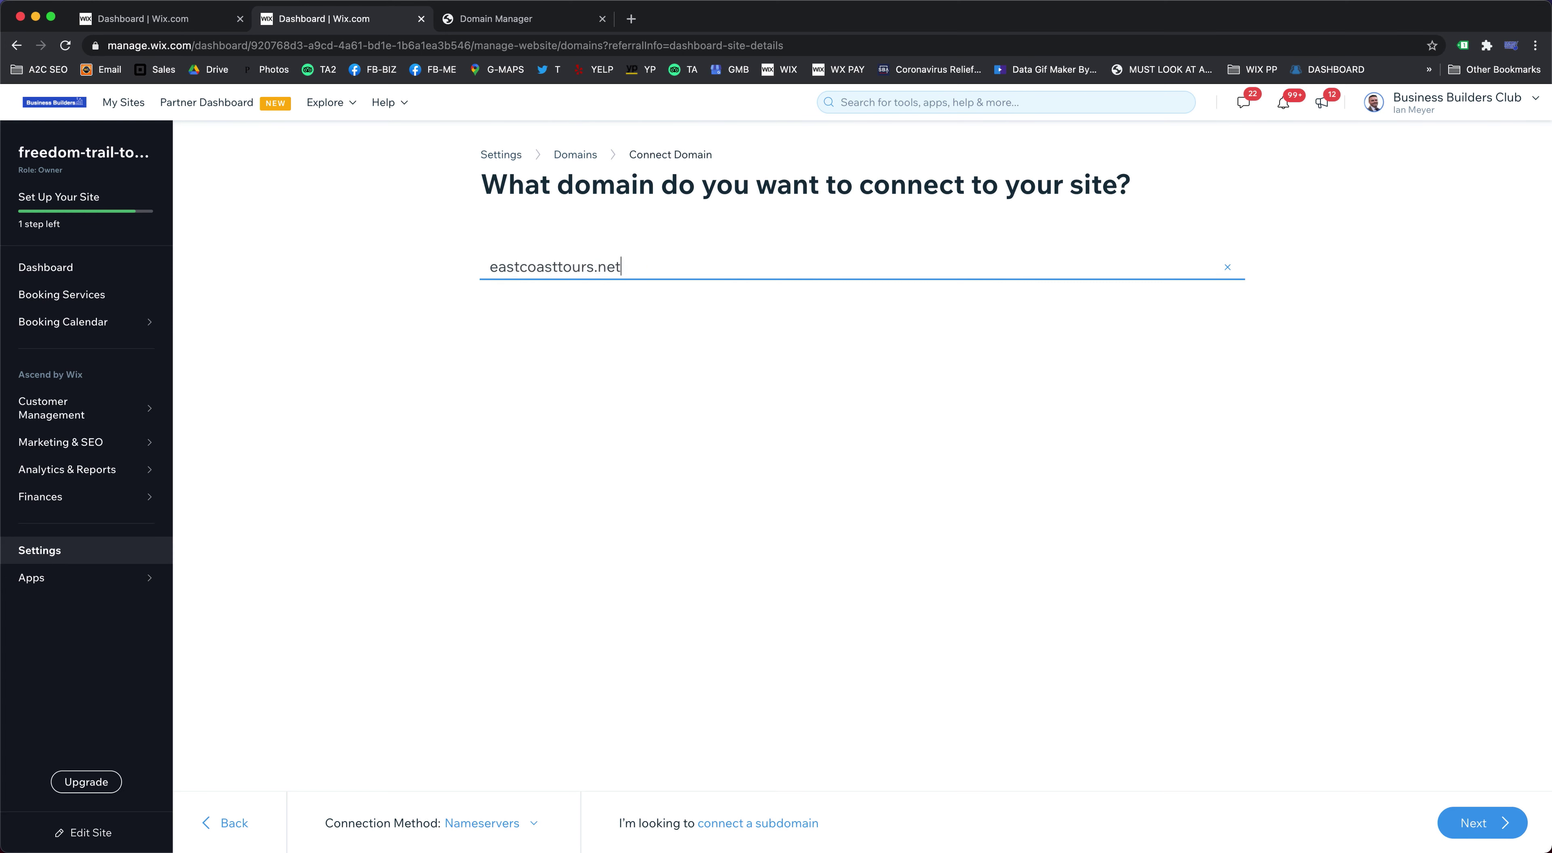
key("Return")
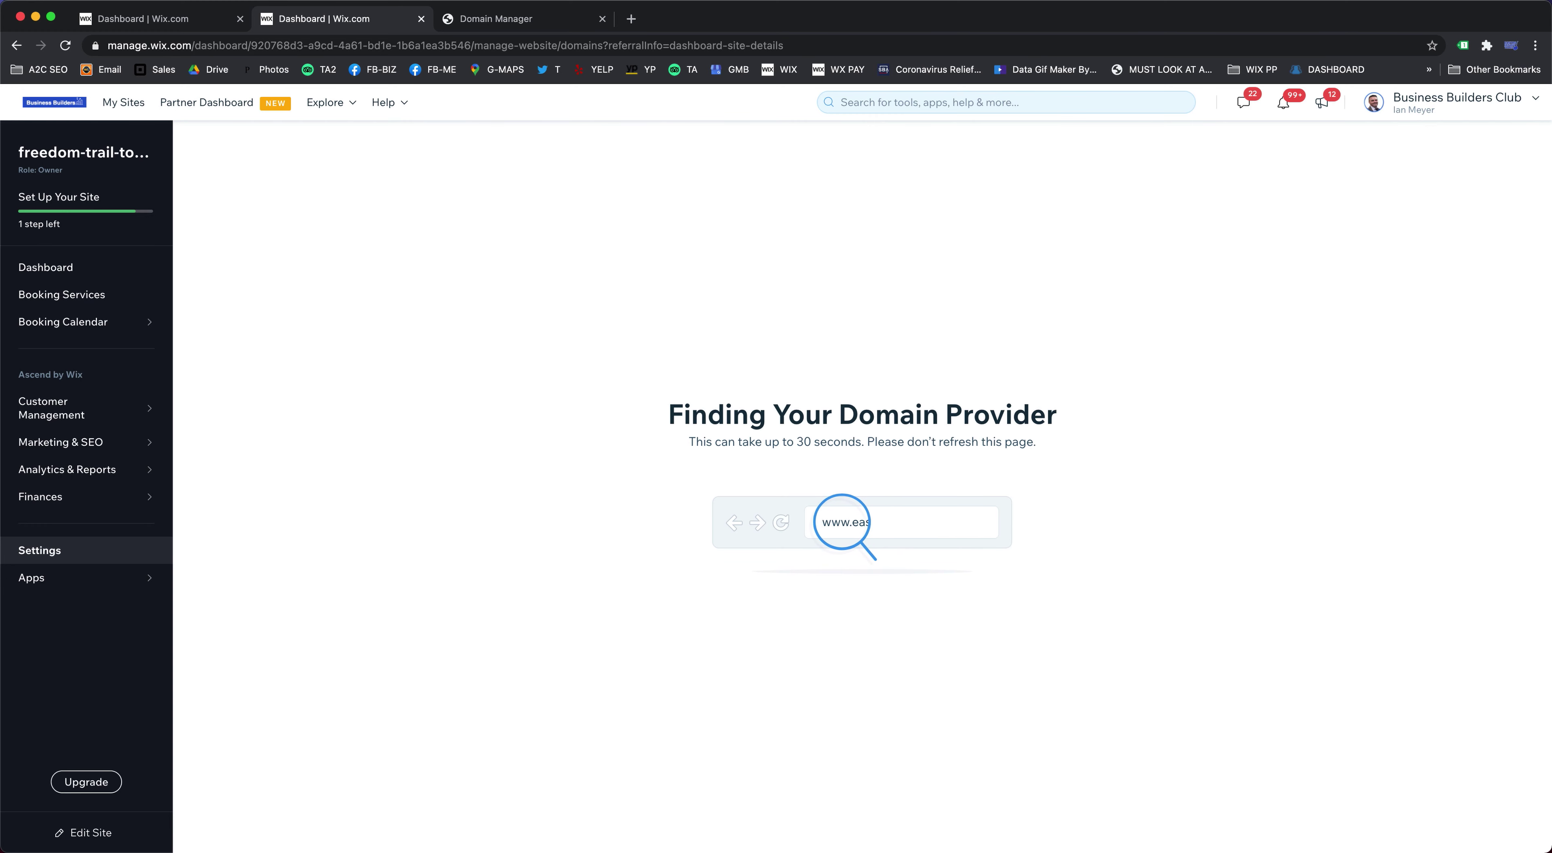
- Check the registrar's nameservers in Domain Manager, then return to Wix's Connect Domain page
left_click(502, 21)
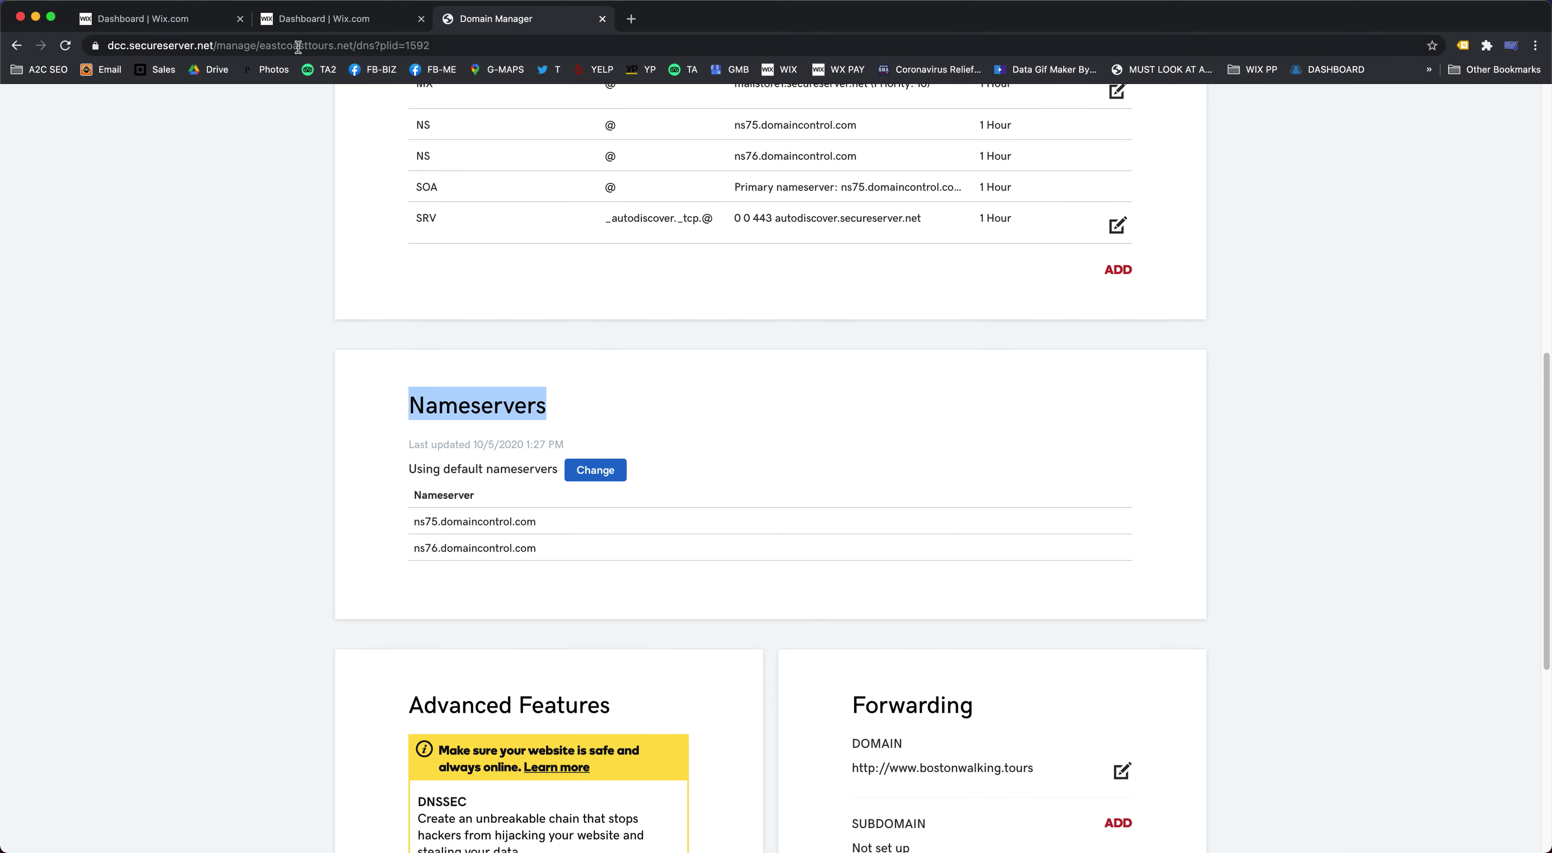
left_click(357, 21)
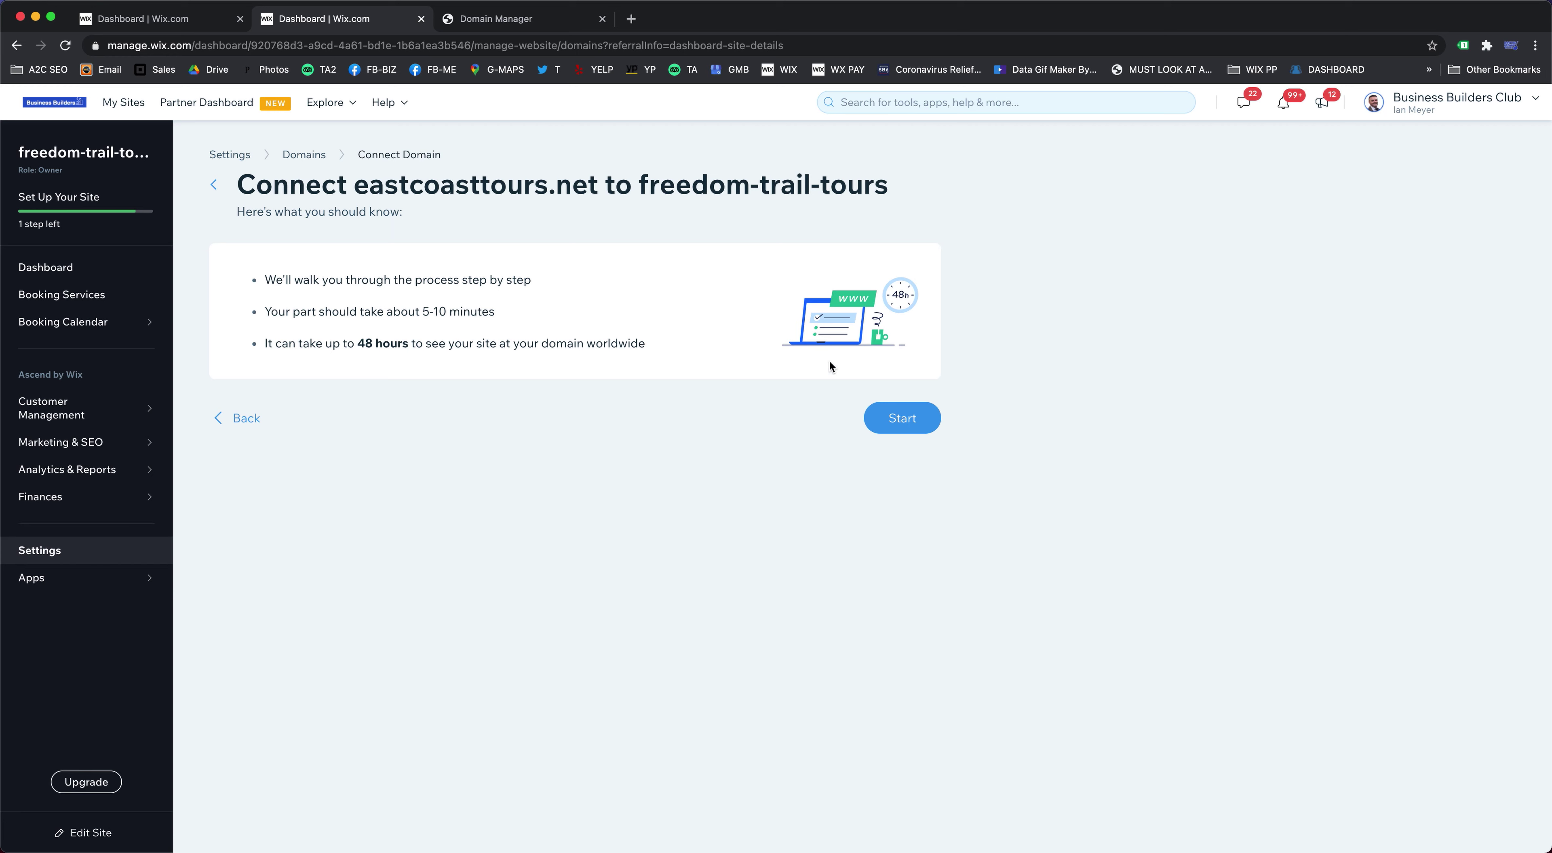
- Start the nameserver walkthrough and confirm 'I logged in' and 'I found my domain settings'
left_click(917, 420)
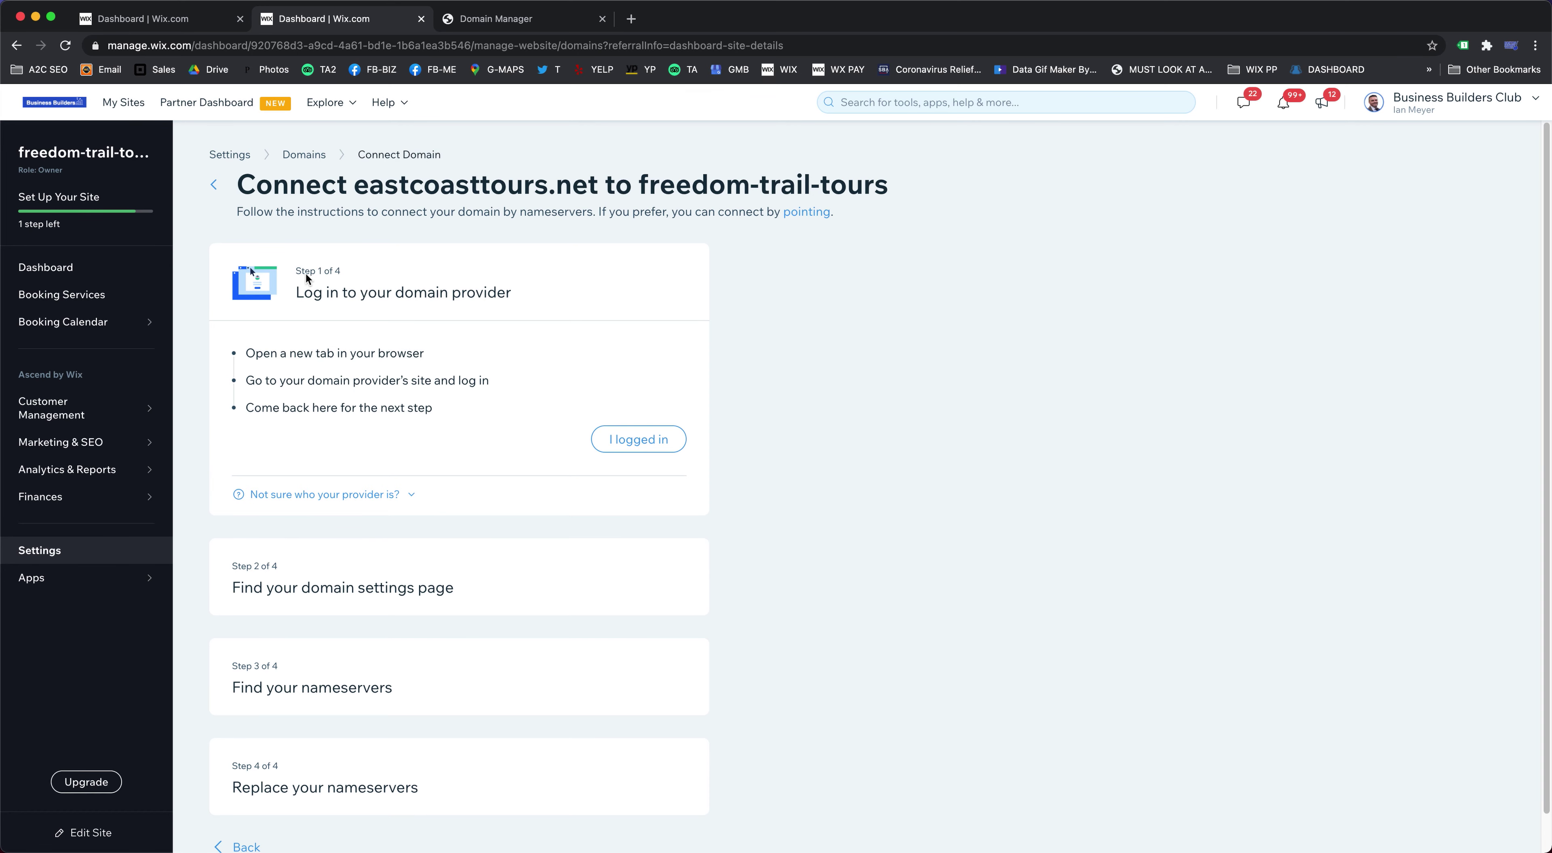
scroll(380, 428, "down", 1)
scroll(380, 429, "up", 1)
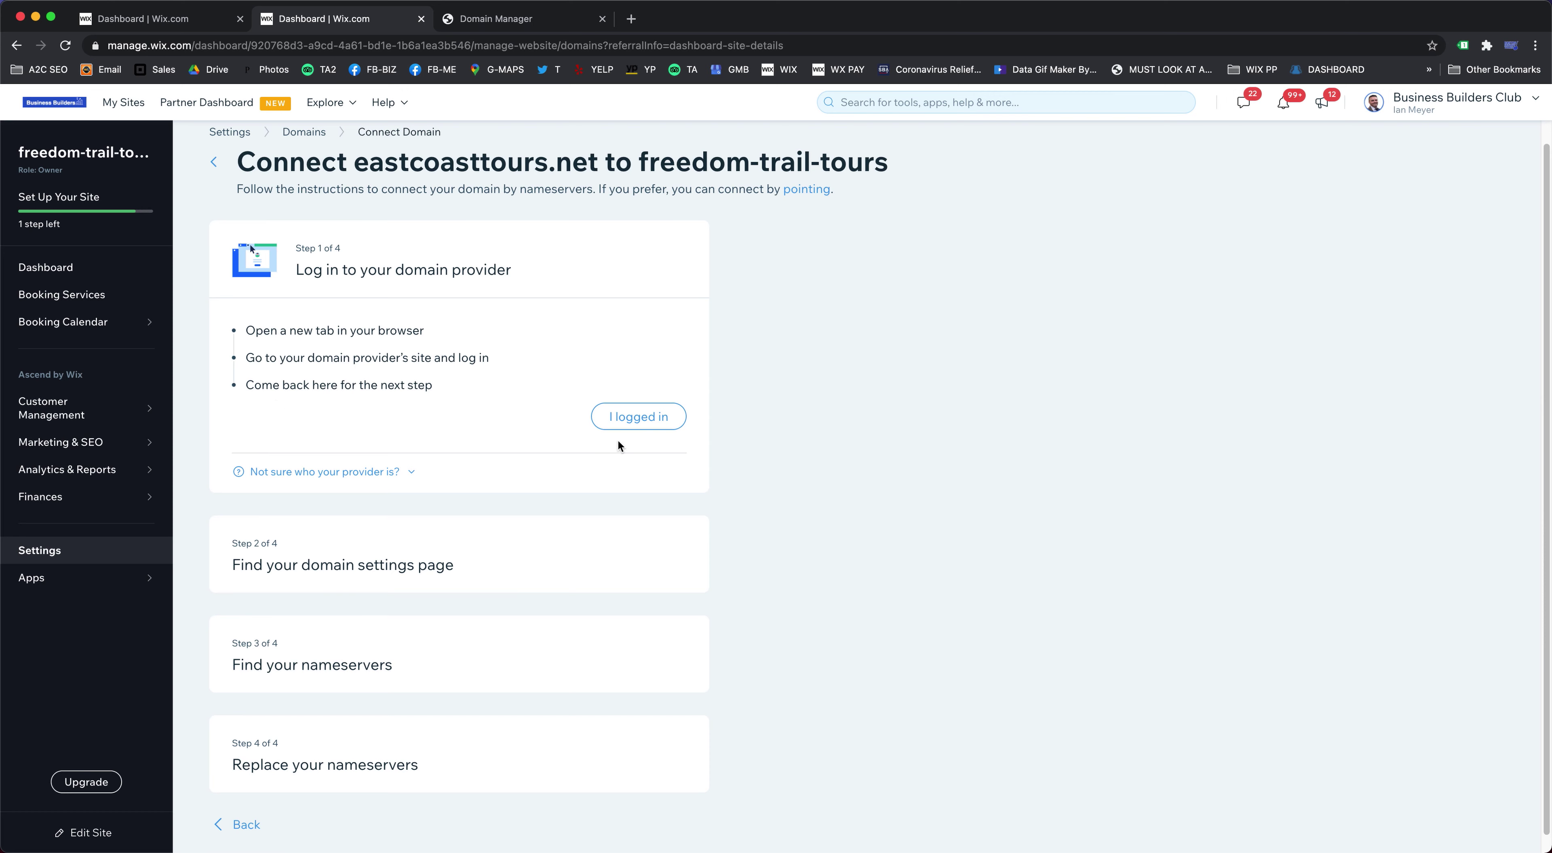
left_click(641, 430)
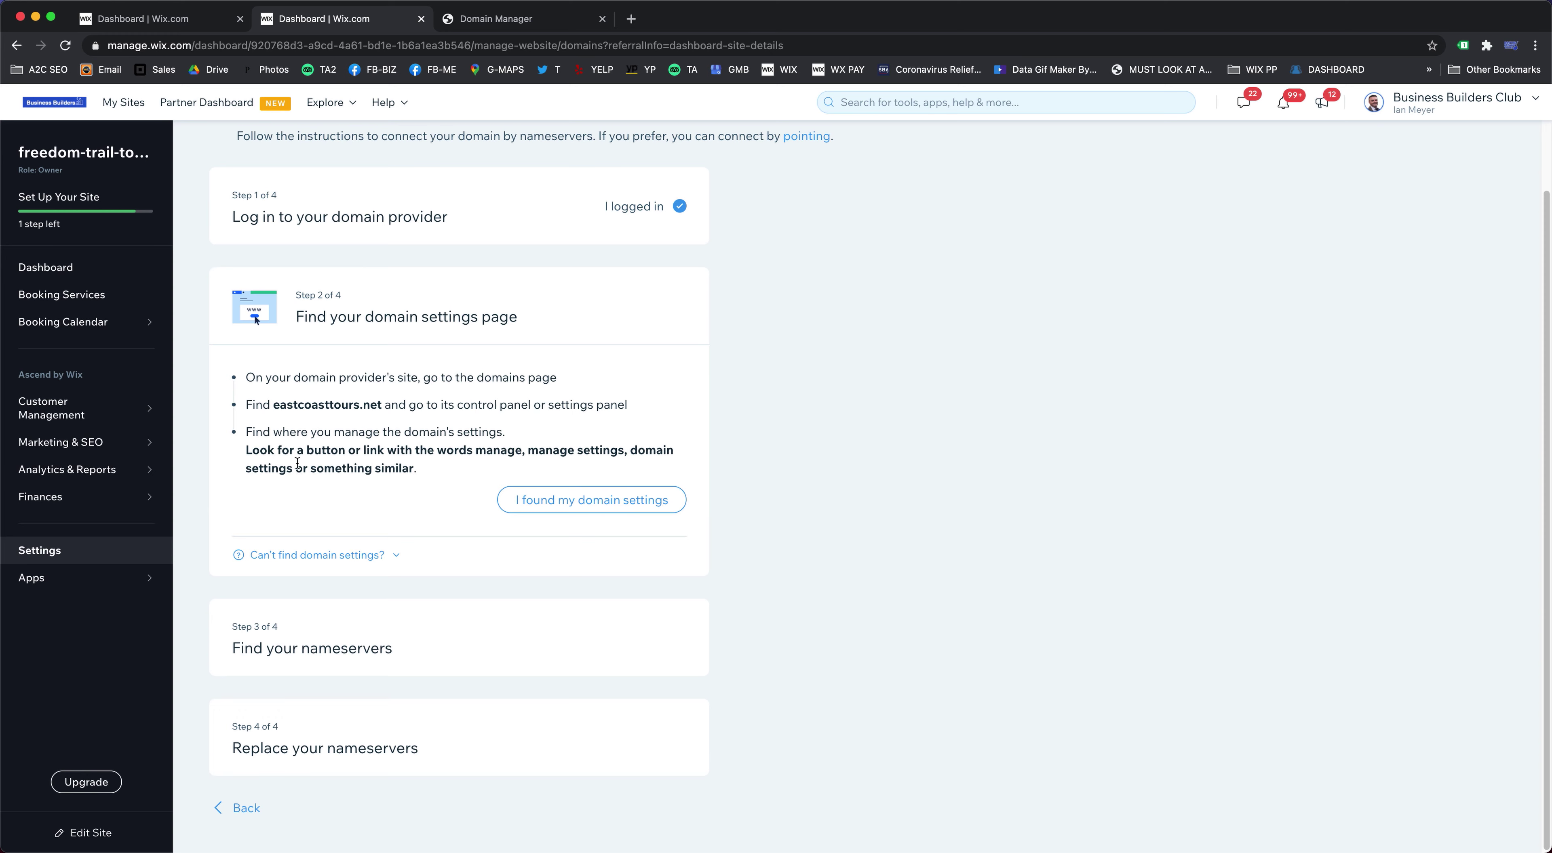
left_click(616, 500)
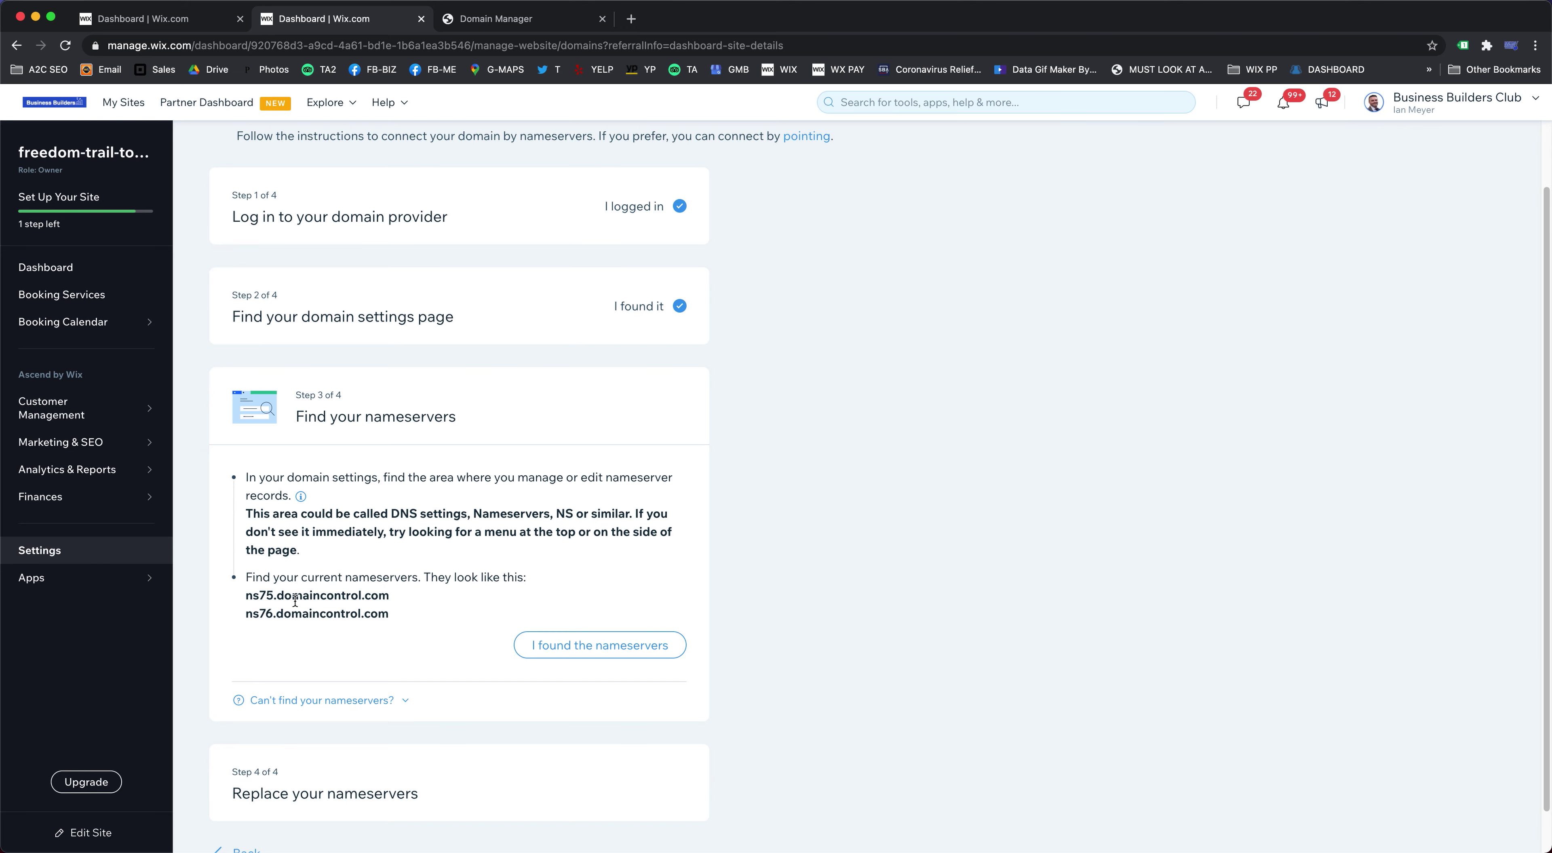
- Confirm in Wix that the current nameservers were found, after checking the registrar's list
left_click(597, 645)
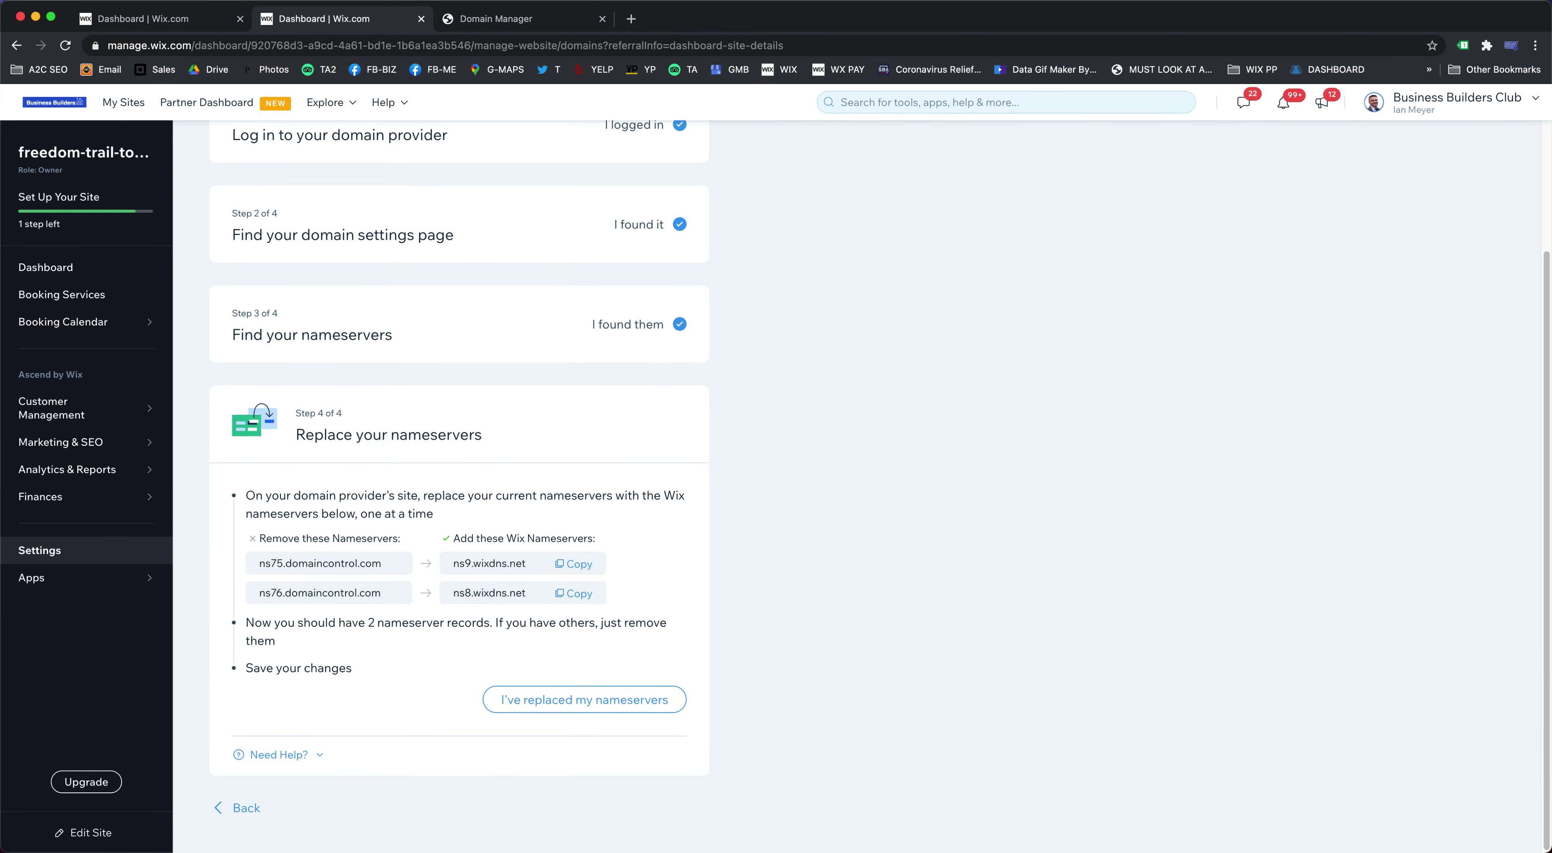
left_click(491, 19)
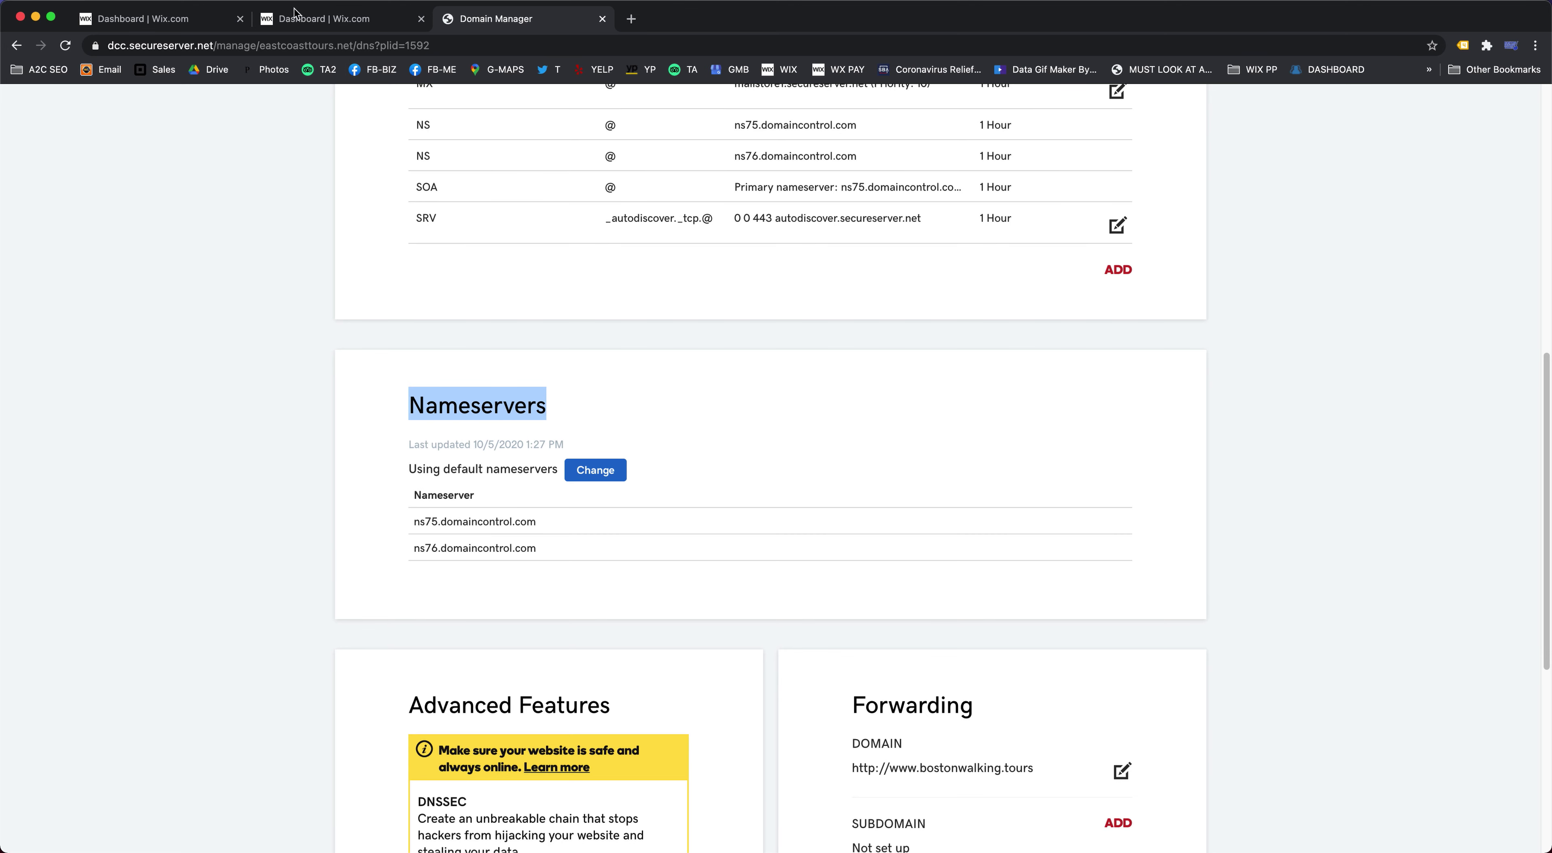
left_click(313, 18)
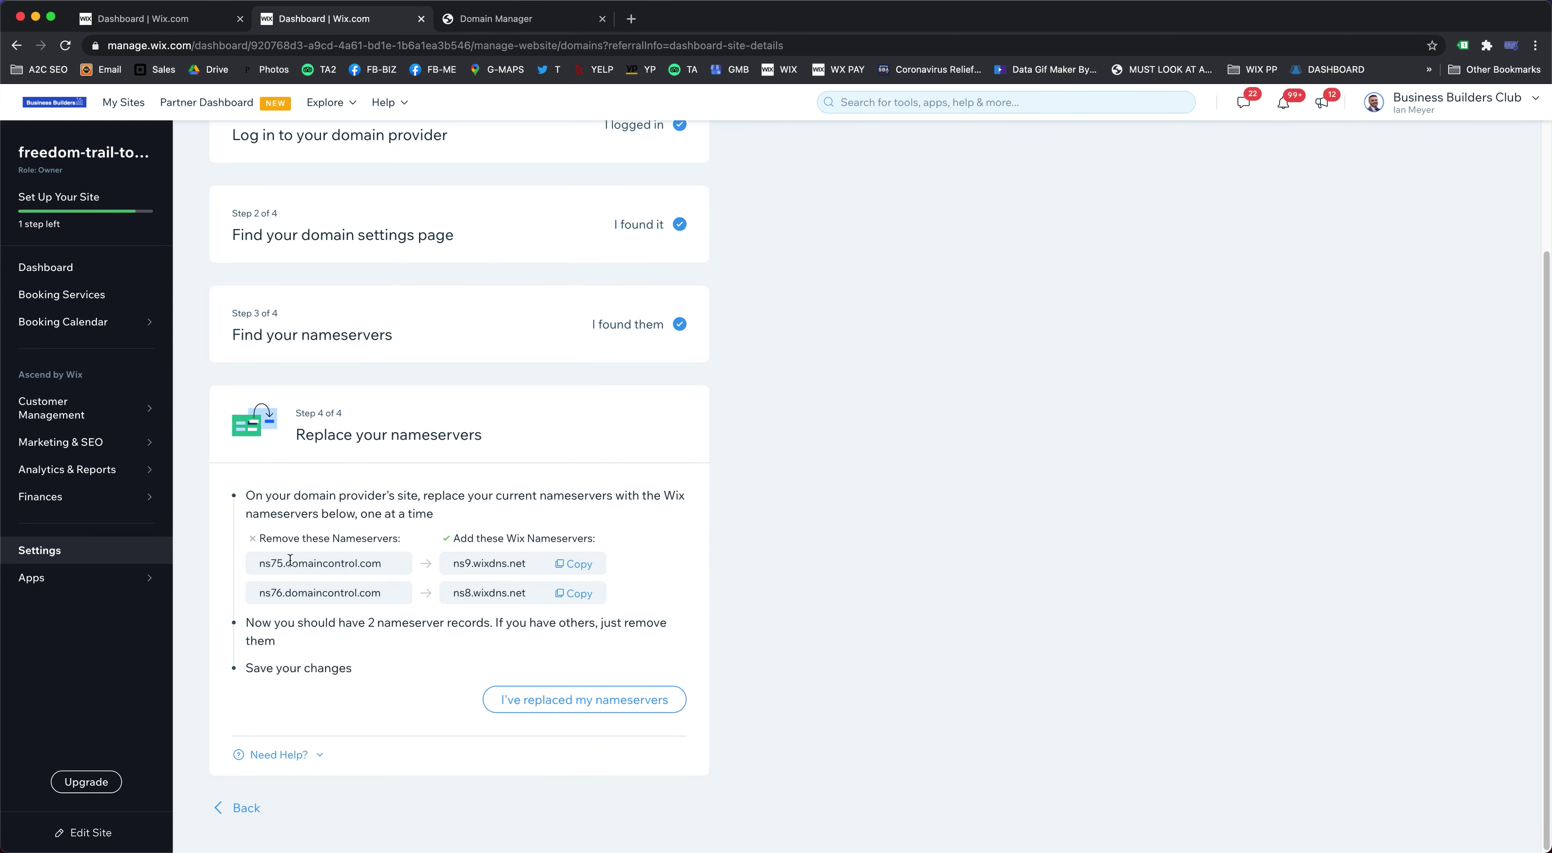
- Copy ns9.wixdns.net and open the registrar's nameserver change page for eastcoasttours.net
left_click(575, 564)
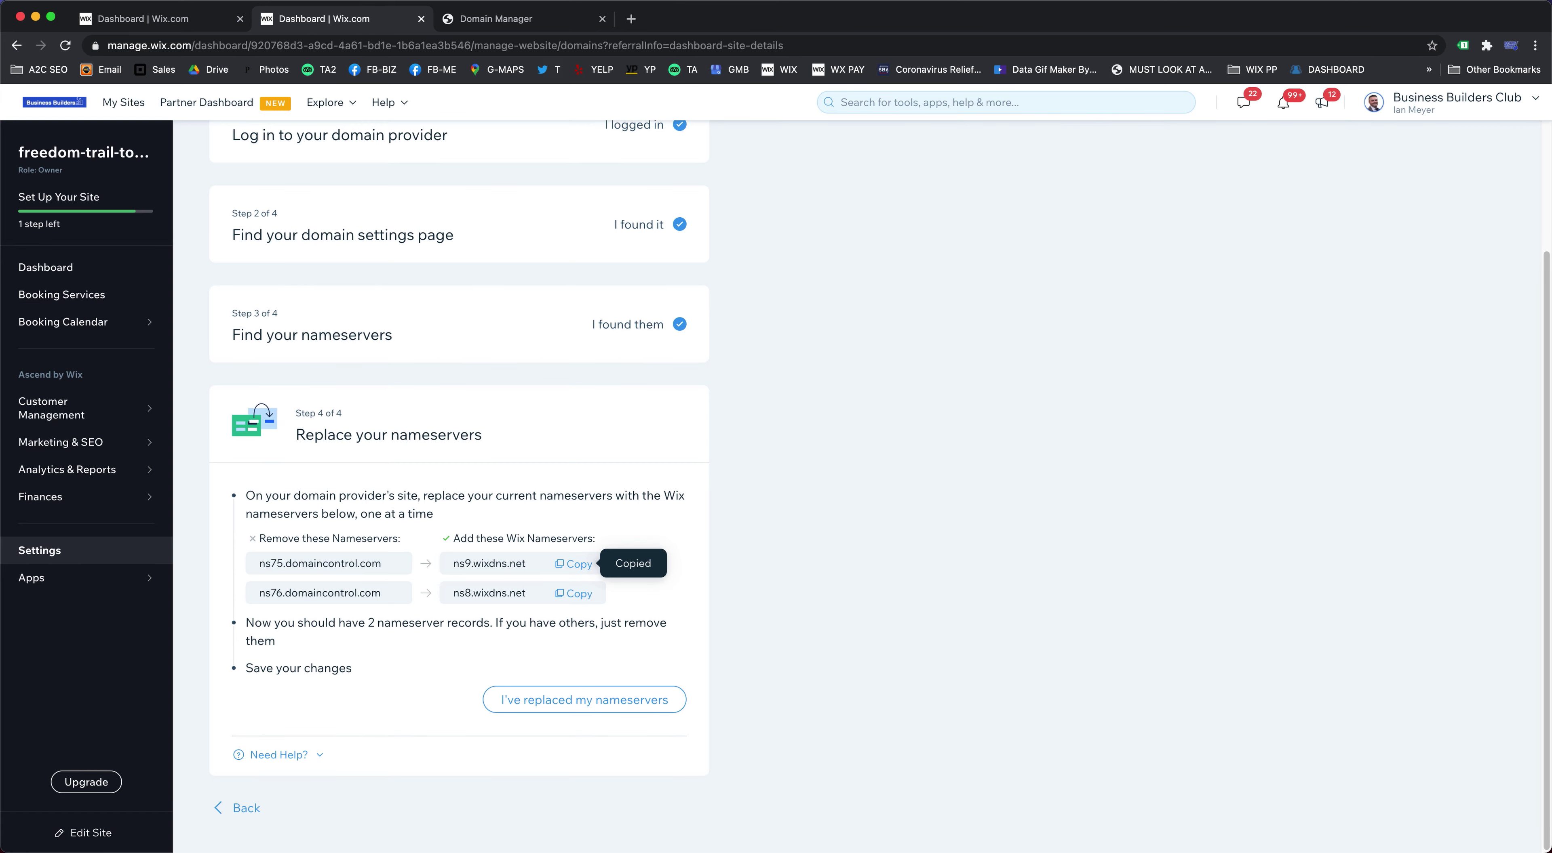
left_click(482, 20)
left_click(609, 480)
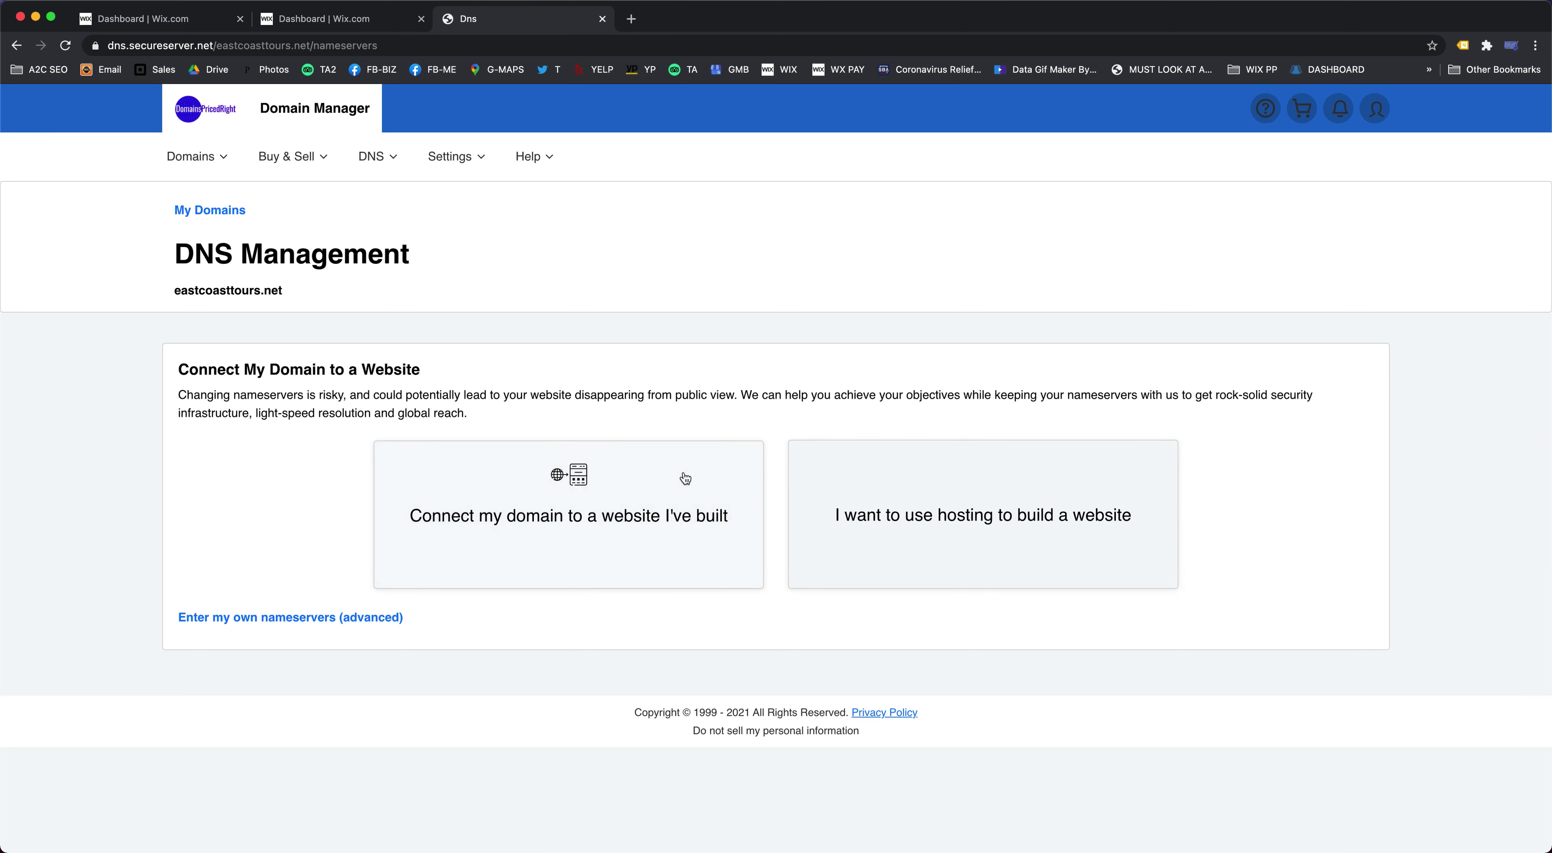
- Choose custom nameservers and set Nameserver 1 to ns8.wixdns.net
left_click(317, 618)
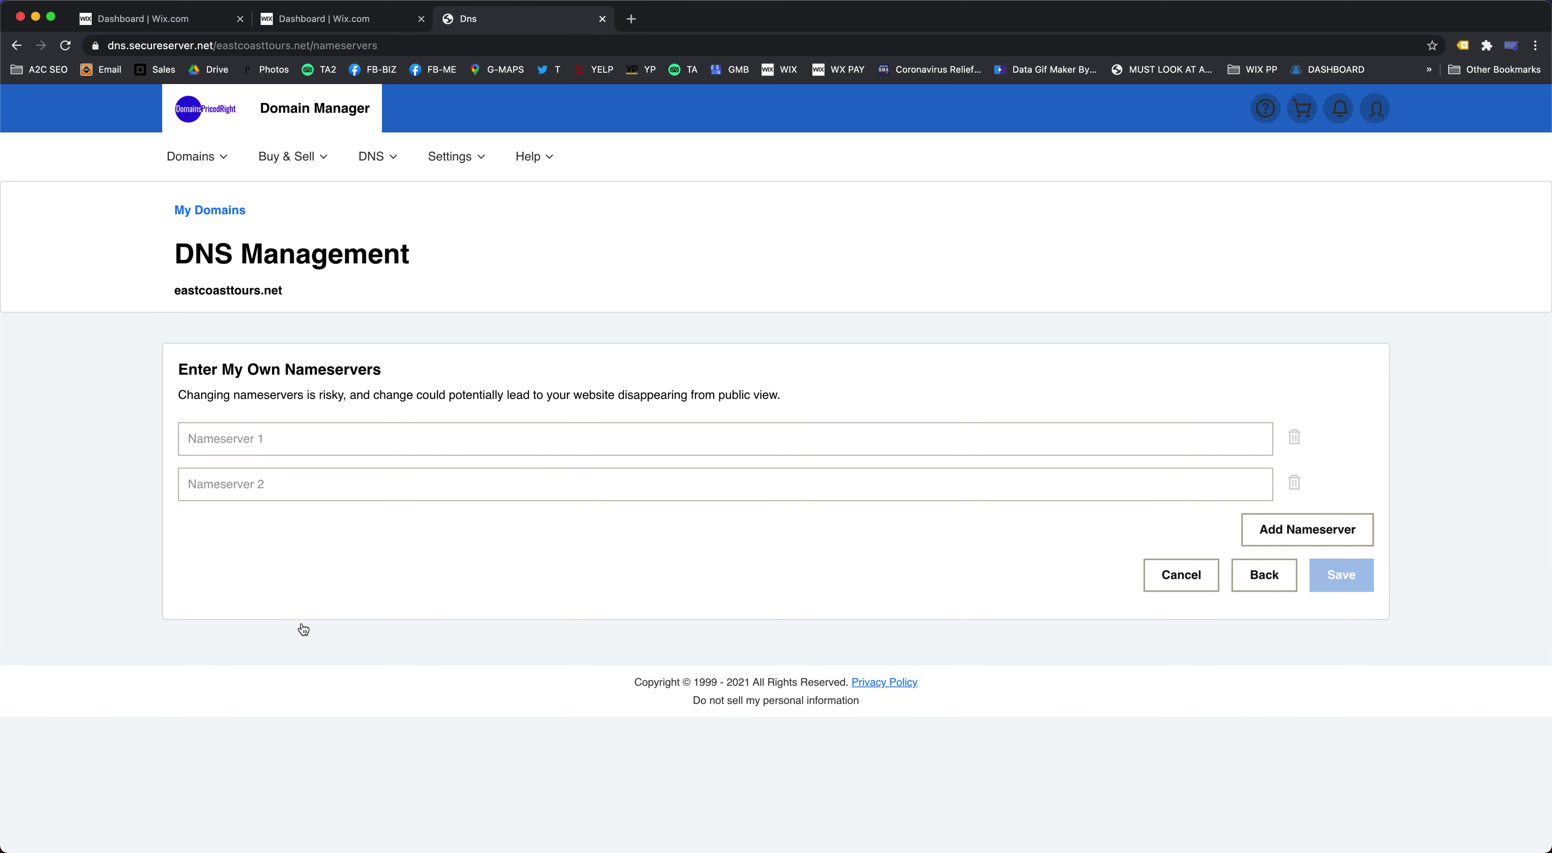
left_click(276, 437)
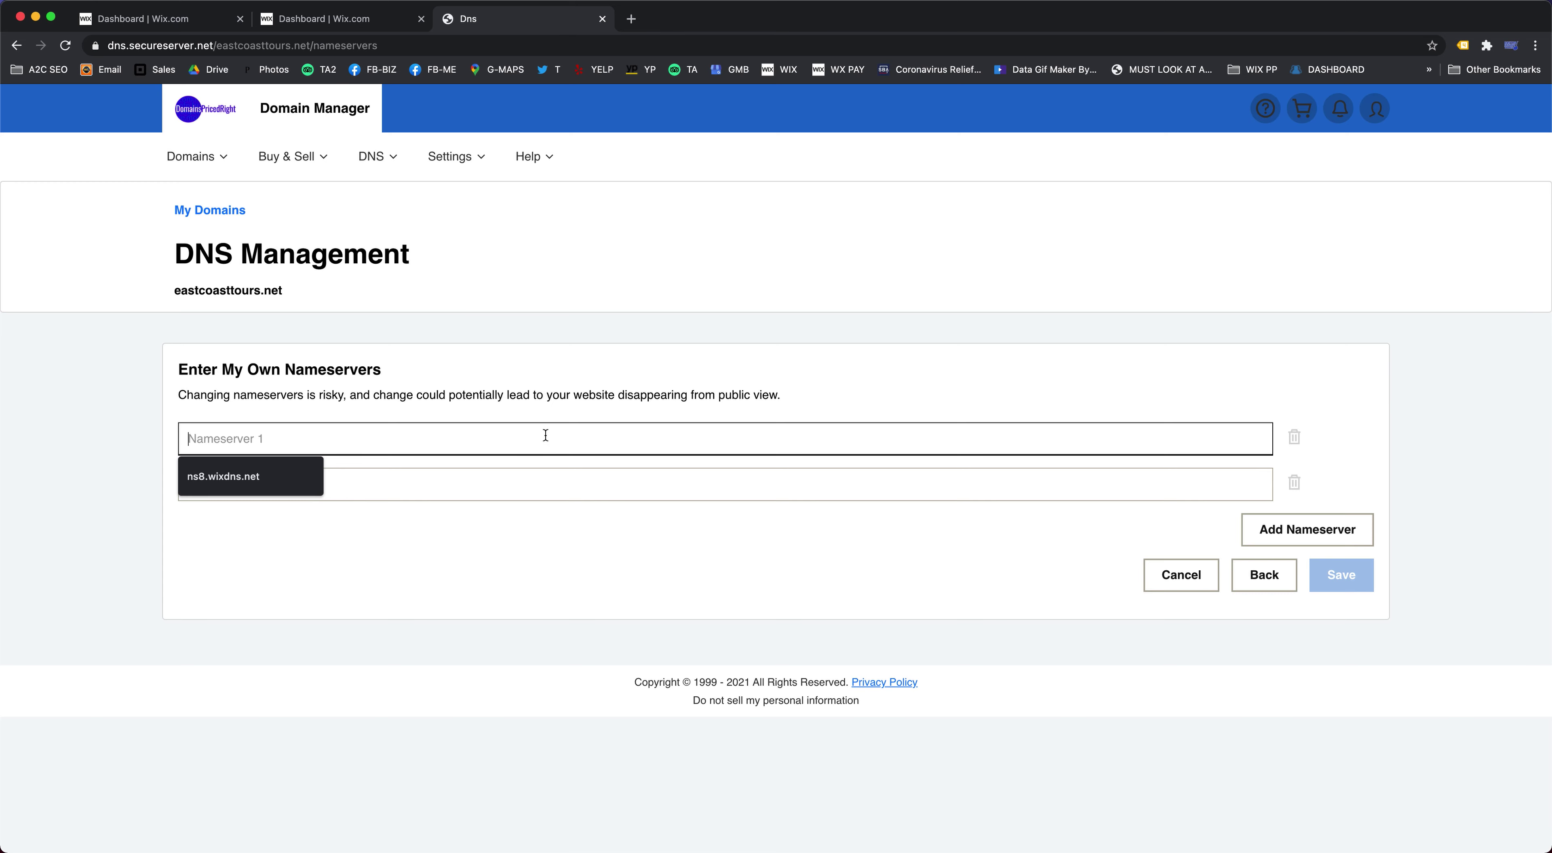
left_click(240, 481)
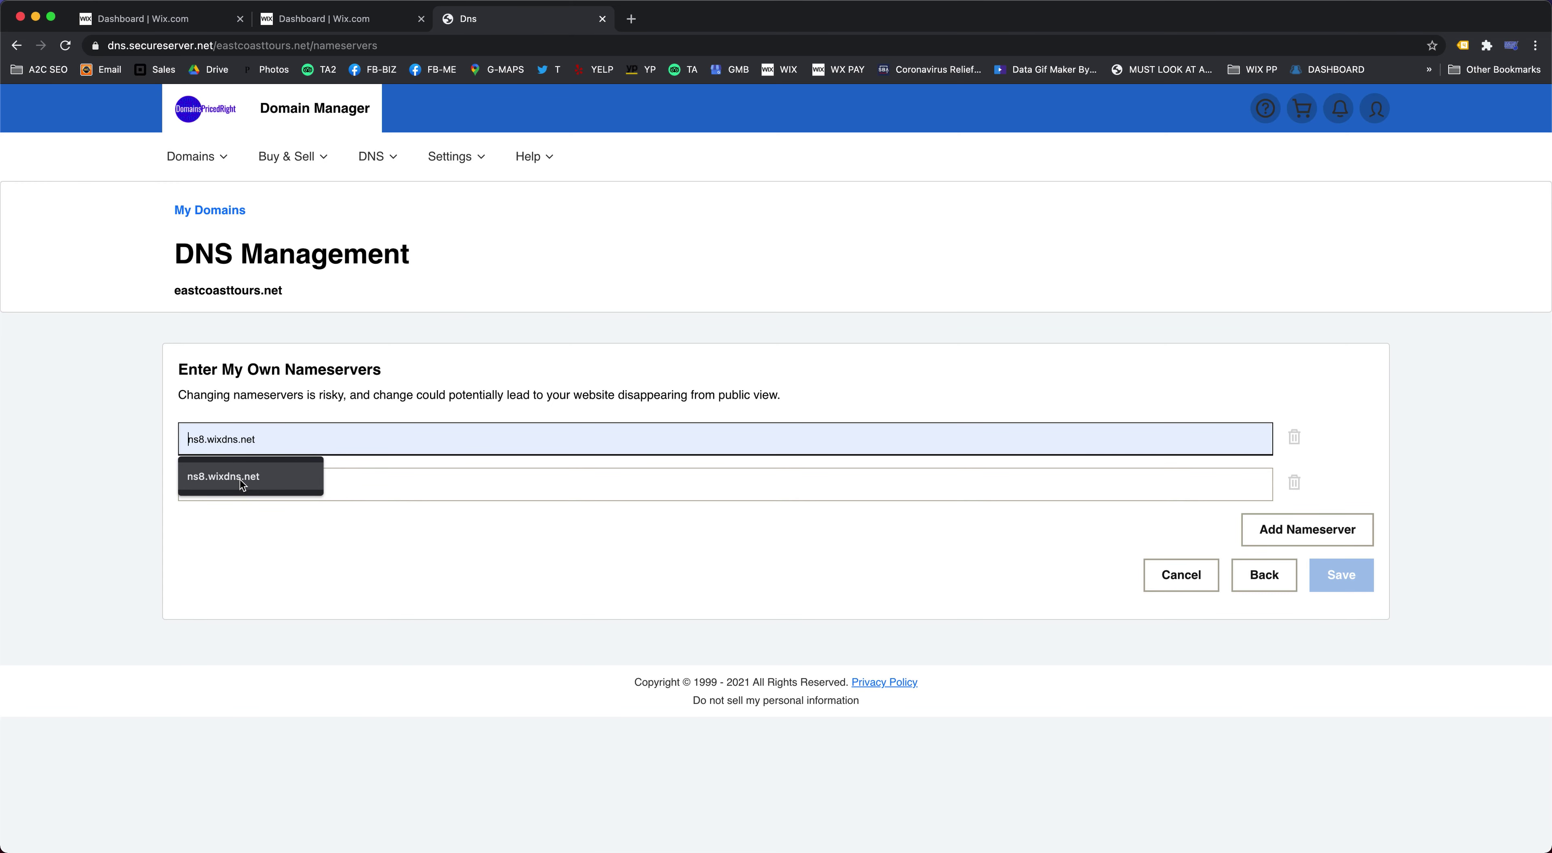
left_click(317, 19)
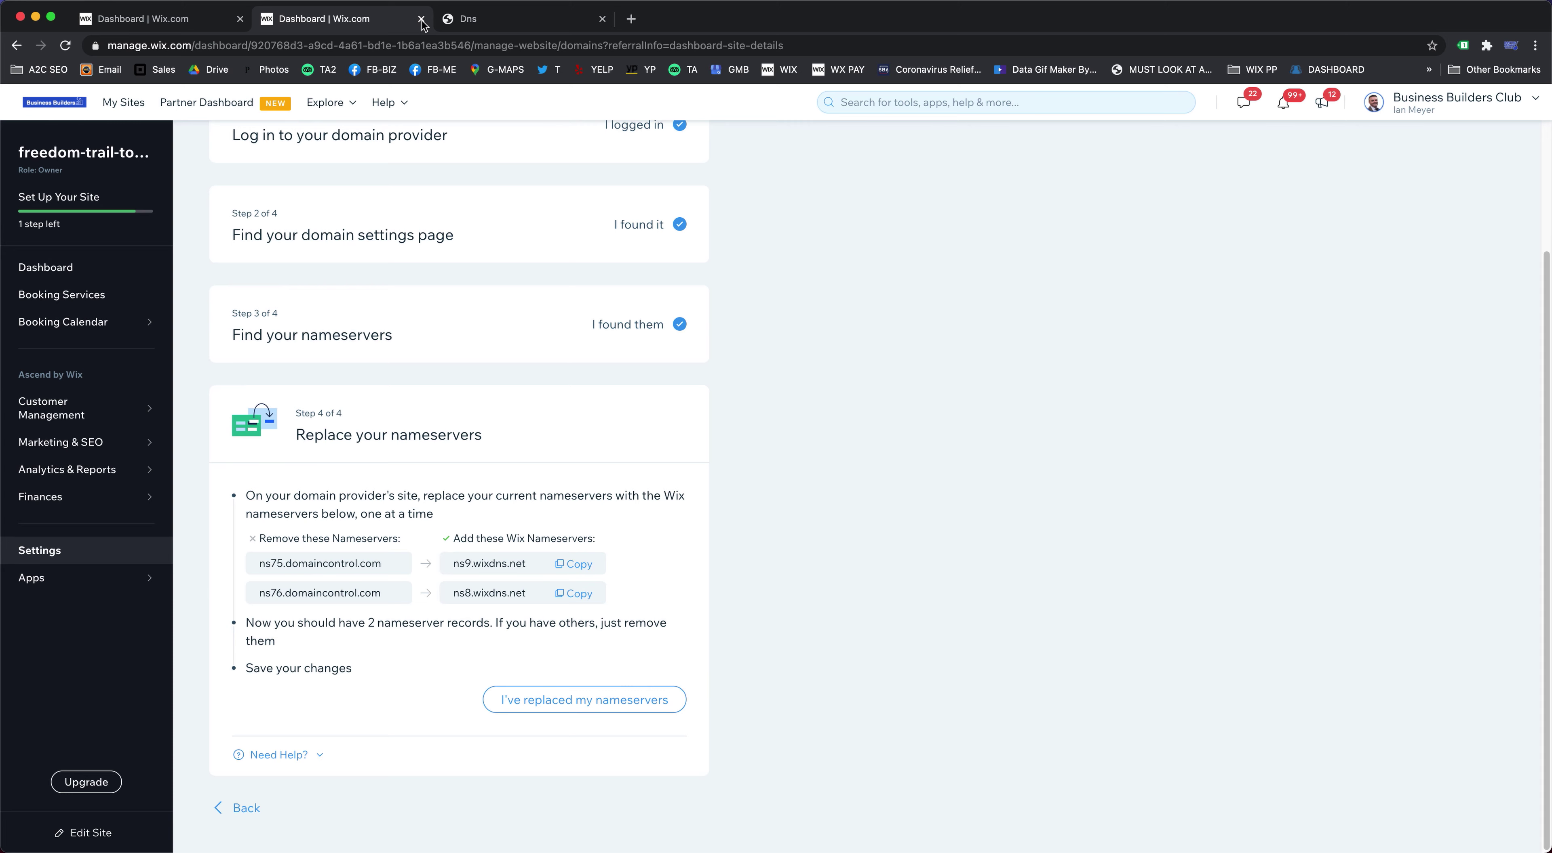
left_click(476, 18)
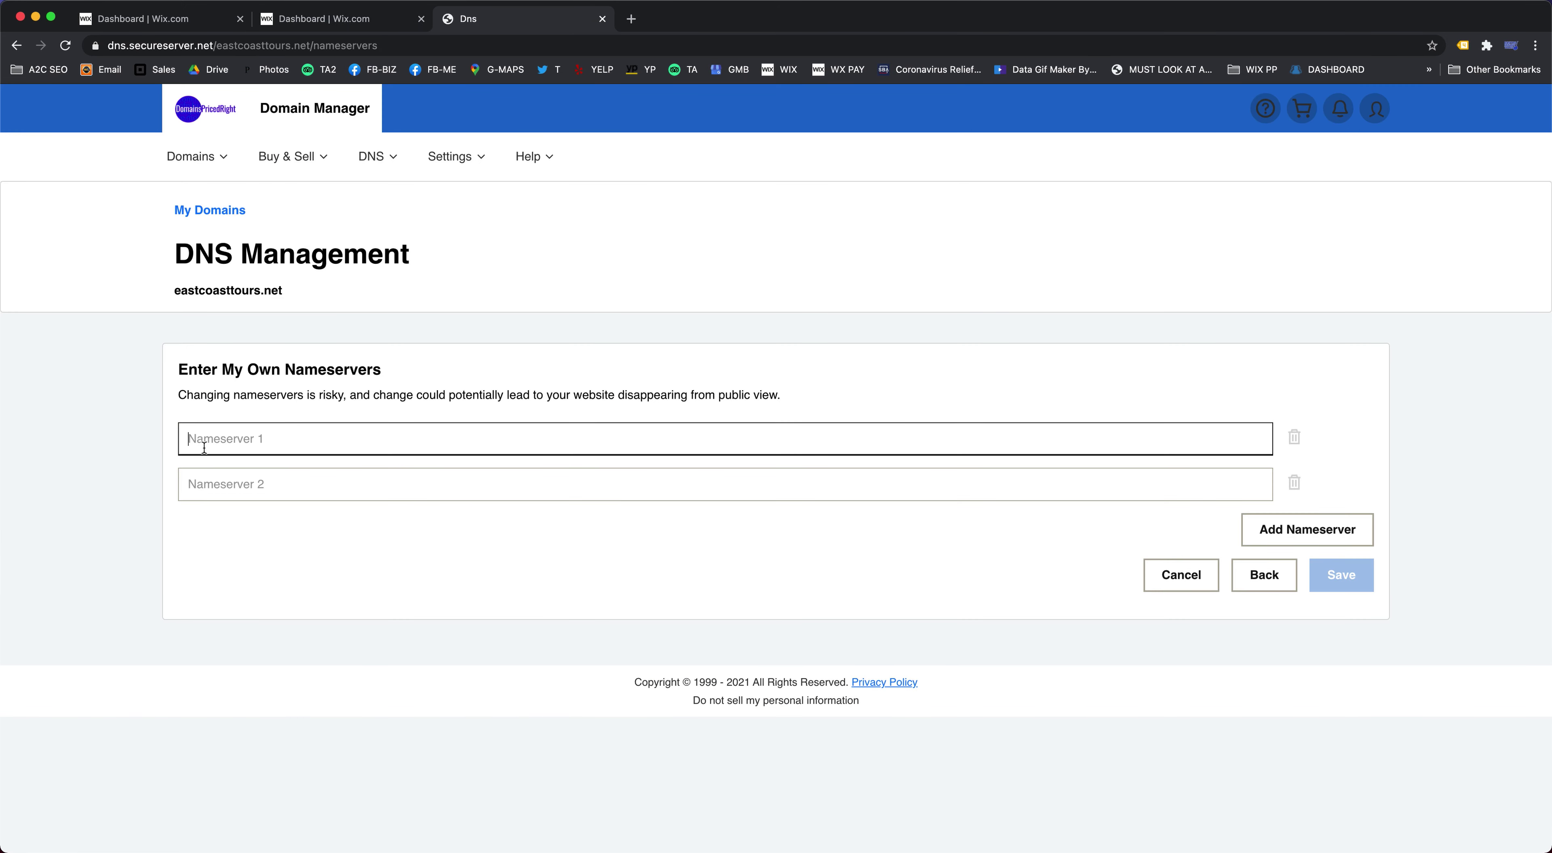
- Set Nameserver 2 to ns9.wixdns.net, re-enter ns8.wixdns.net, and verify against Wix's list
left_click(210, 484)
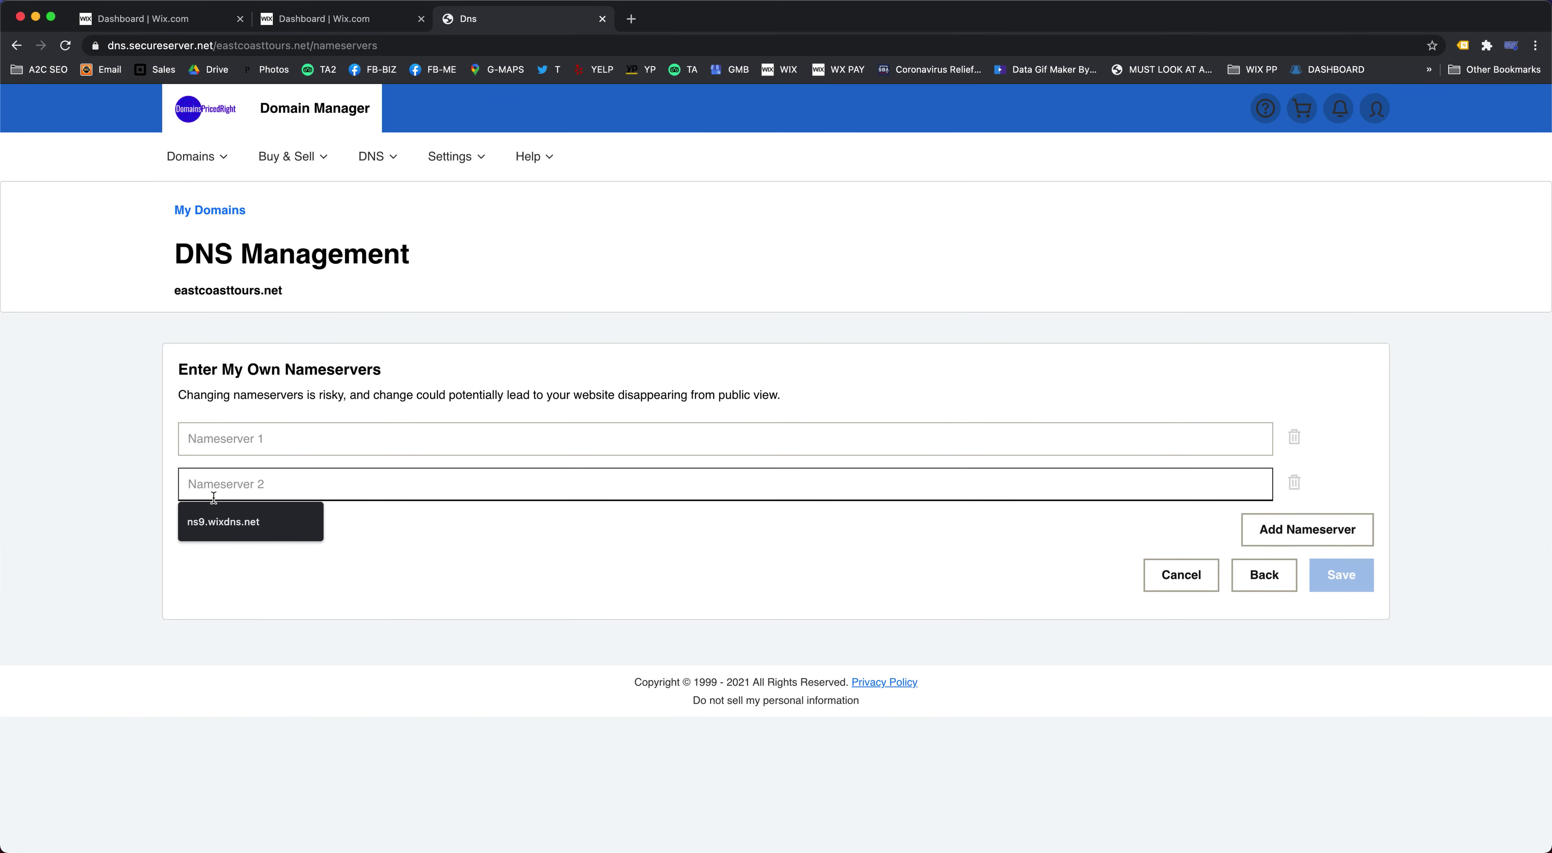
left_click(200, 513)
left_click(202, 439)
left_click(204, 472)
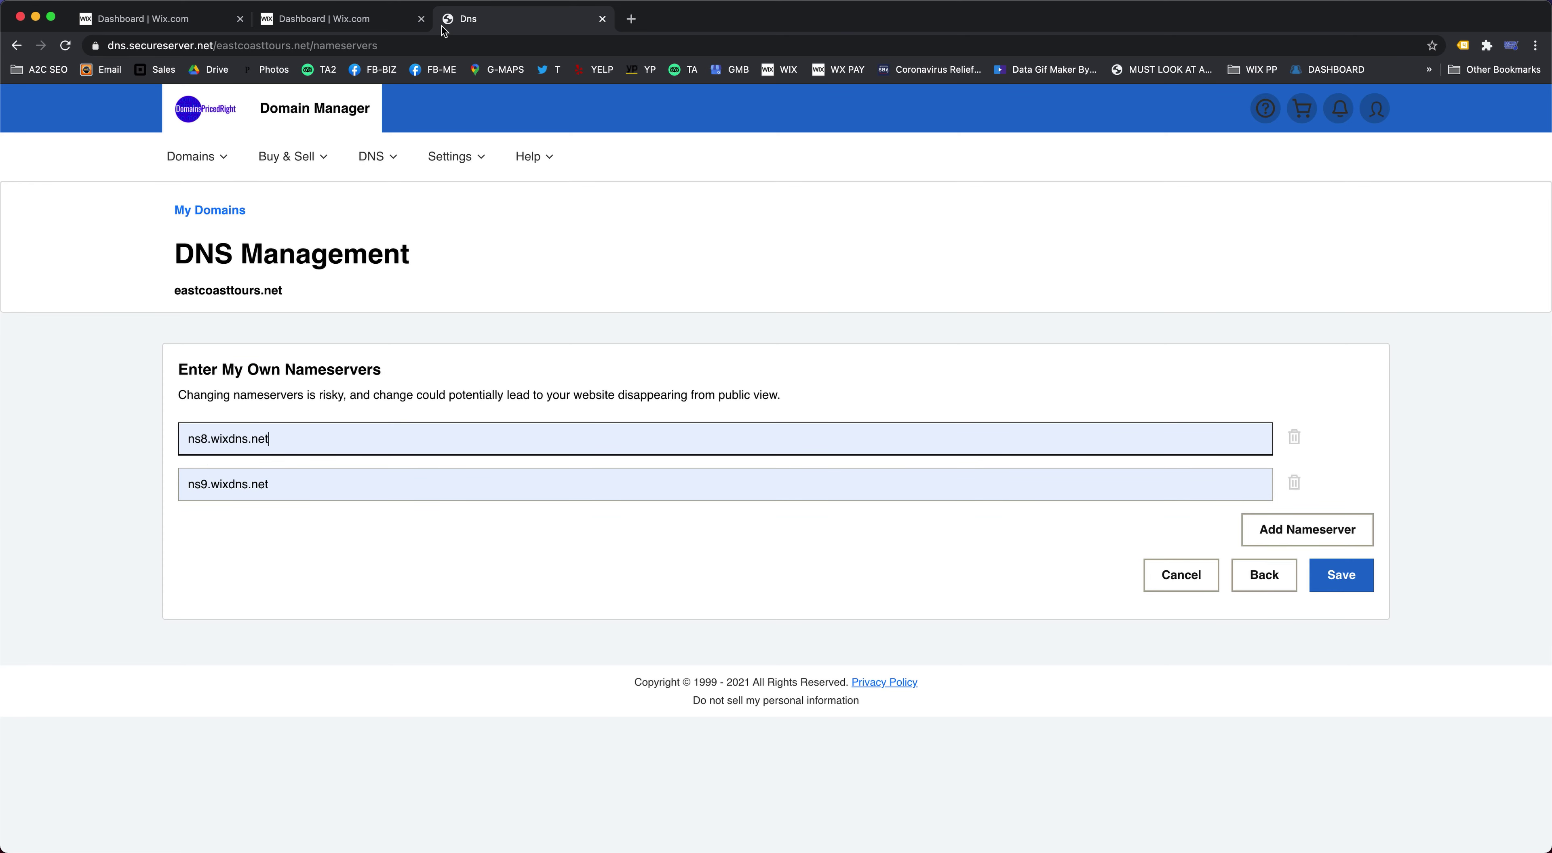
left_click(350, 23)
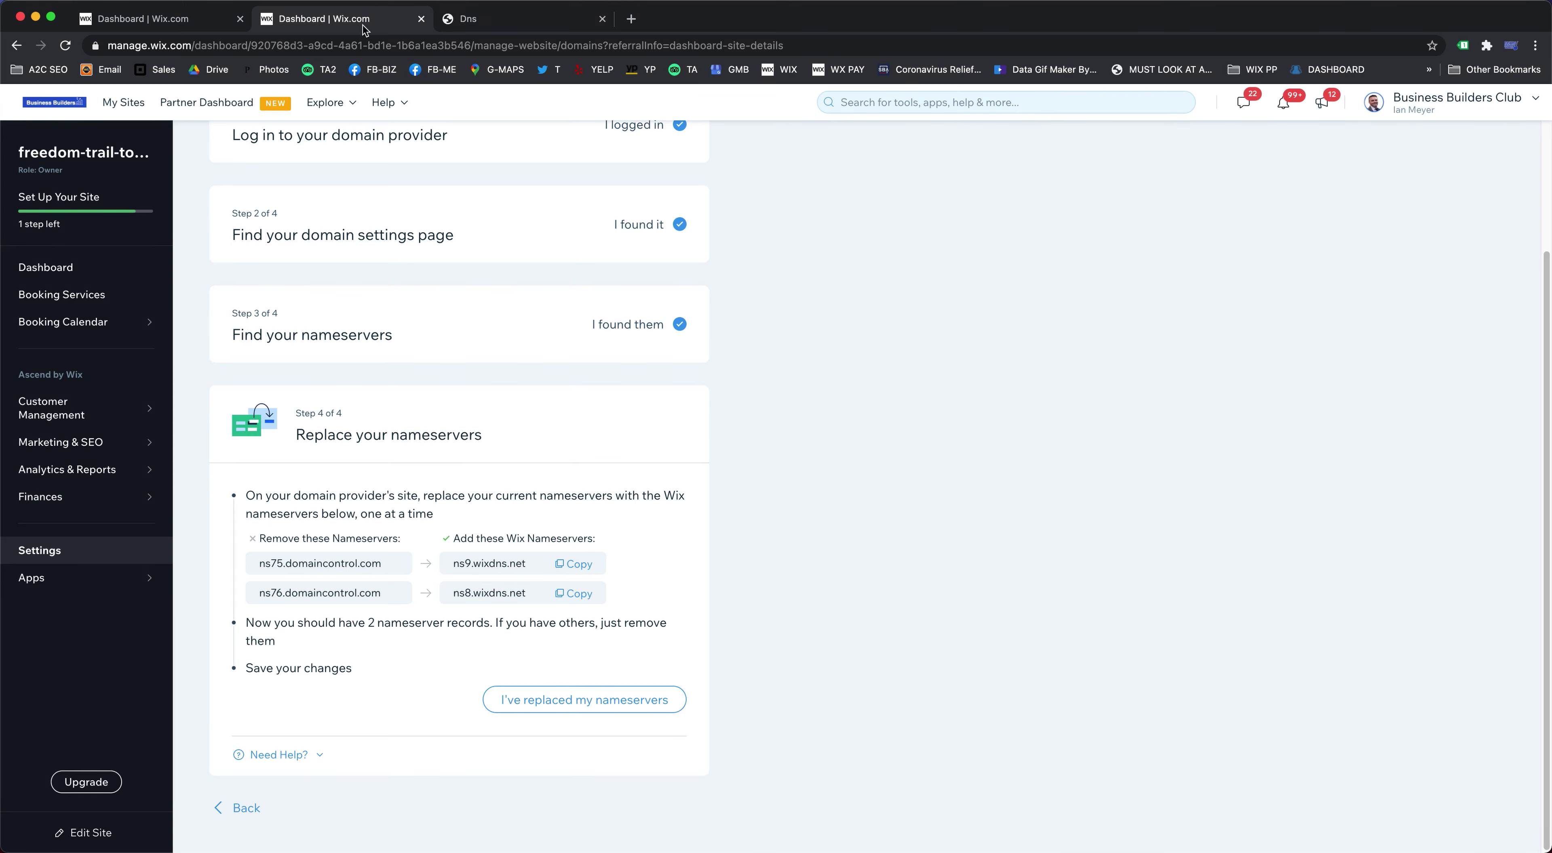
left_click(500, 20)
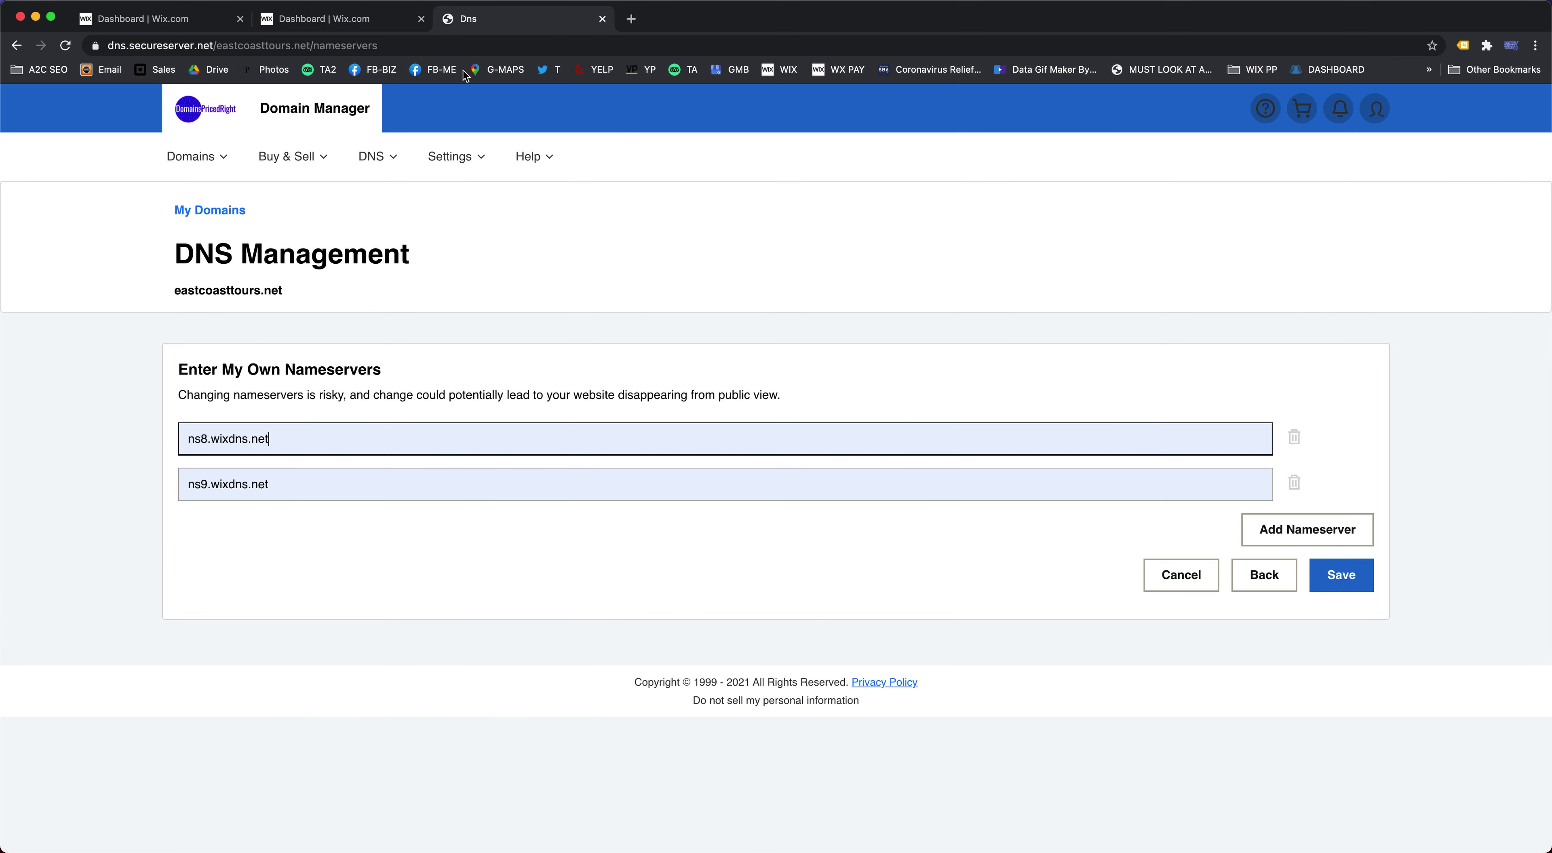
- Save the ns8/ns9.wixdns.net nameservers, tick the consent box, and continue the update
left_click(1354, 586)
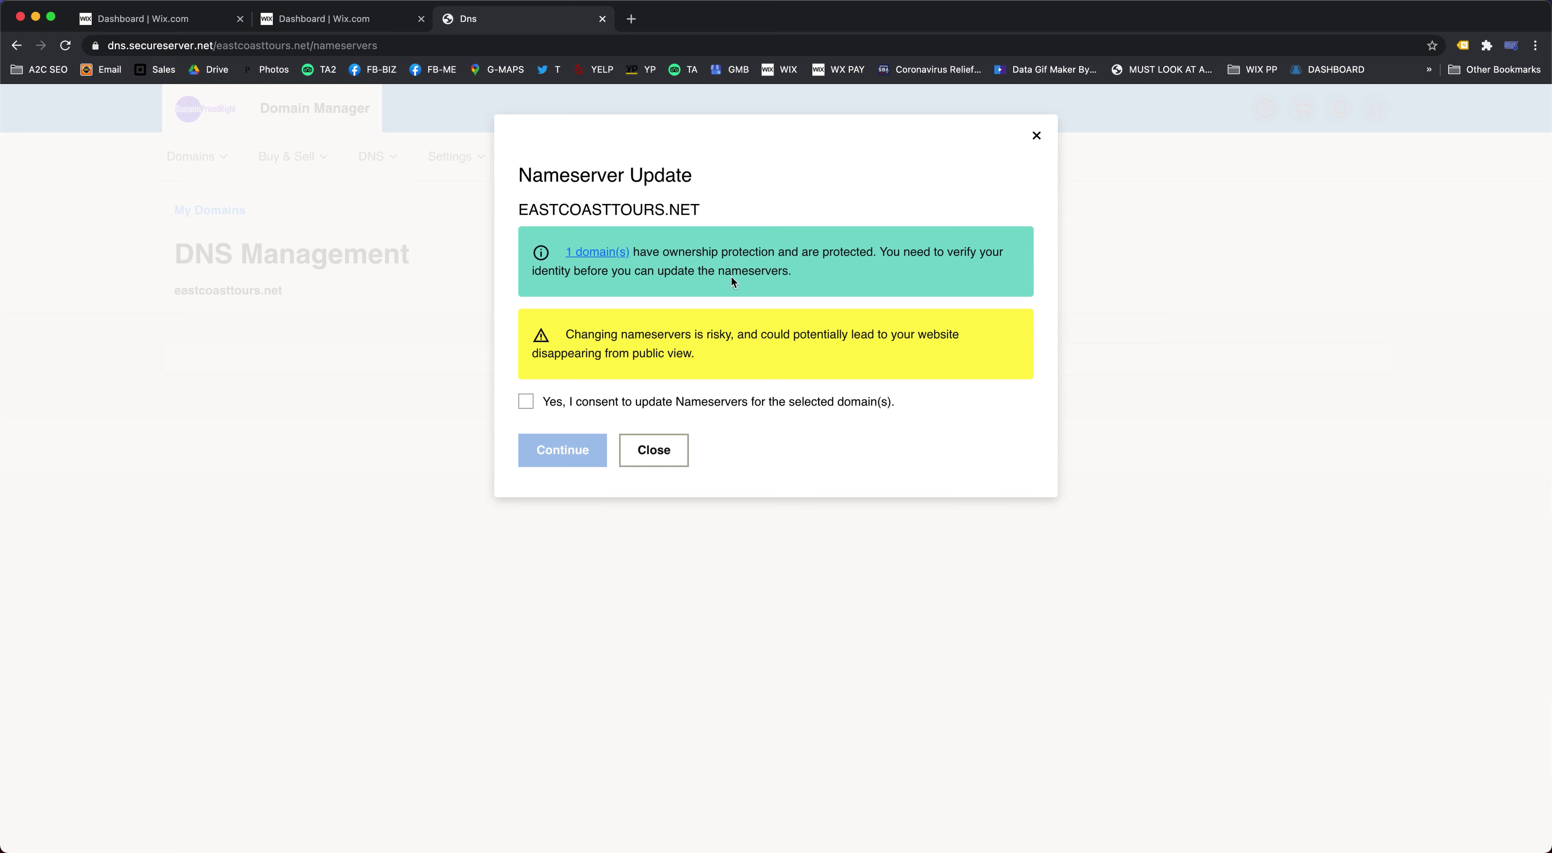
left_click(526, 402)
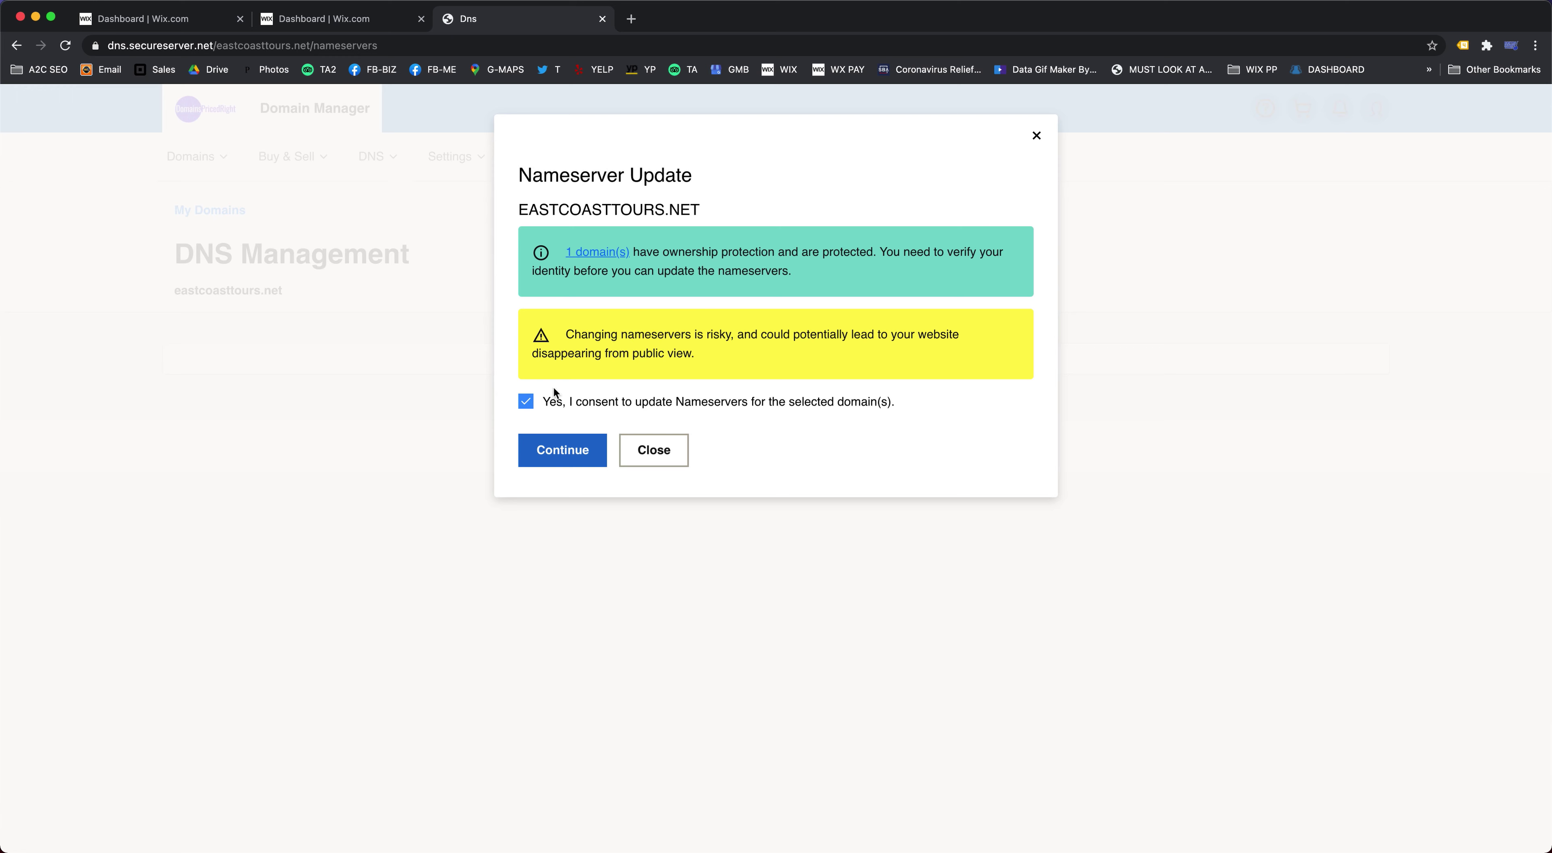
left_click(566, 451)
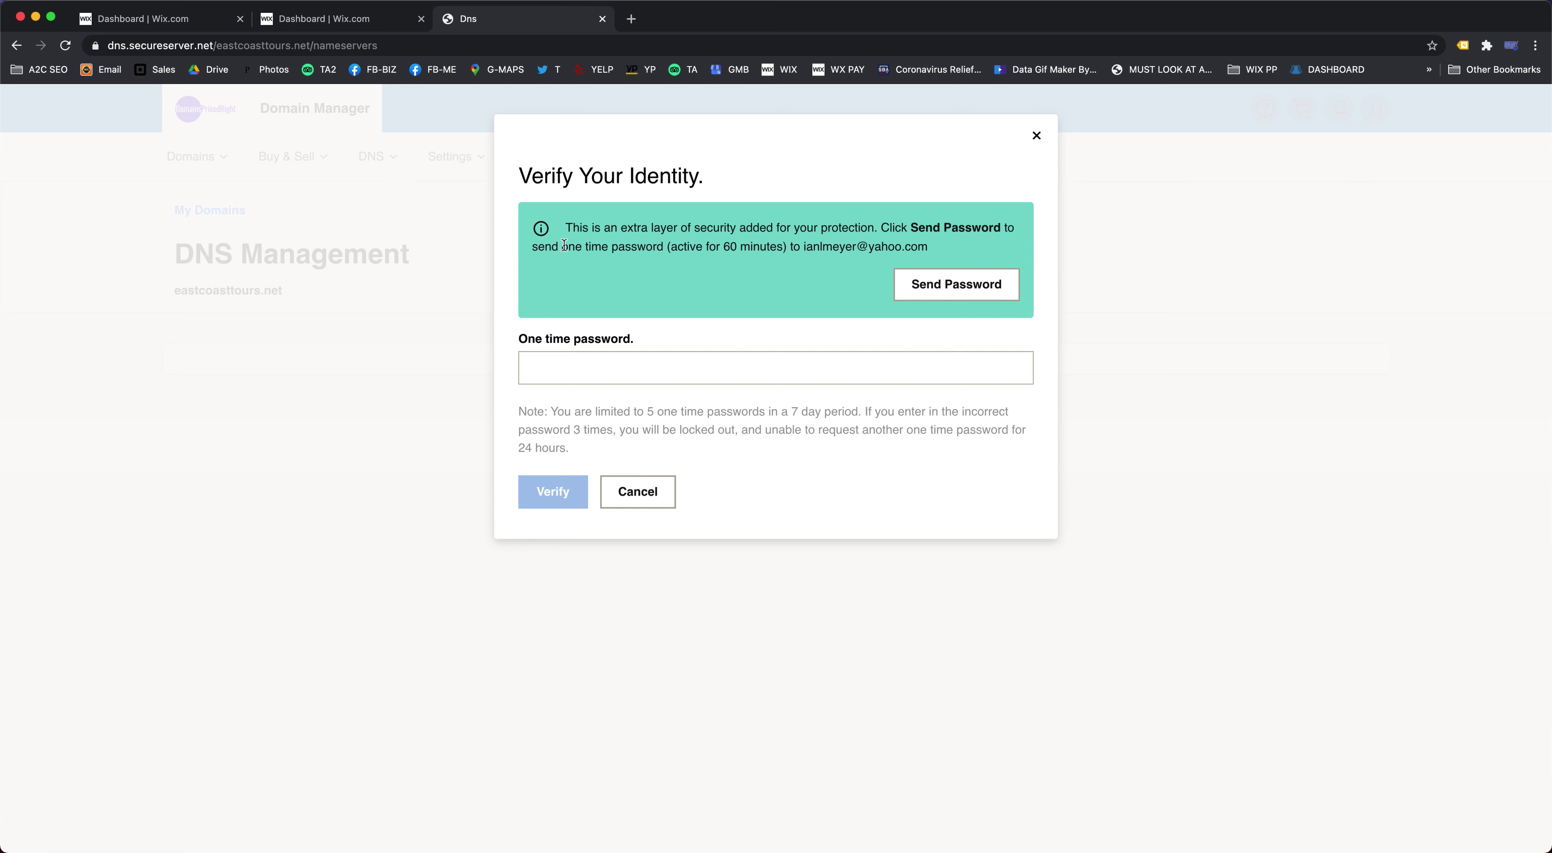
- Request a one-time password and verify identity with the emailed code
left_click(943, 290)
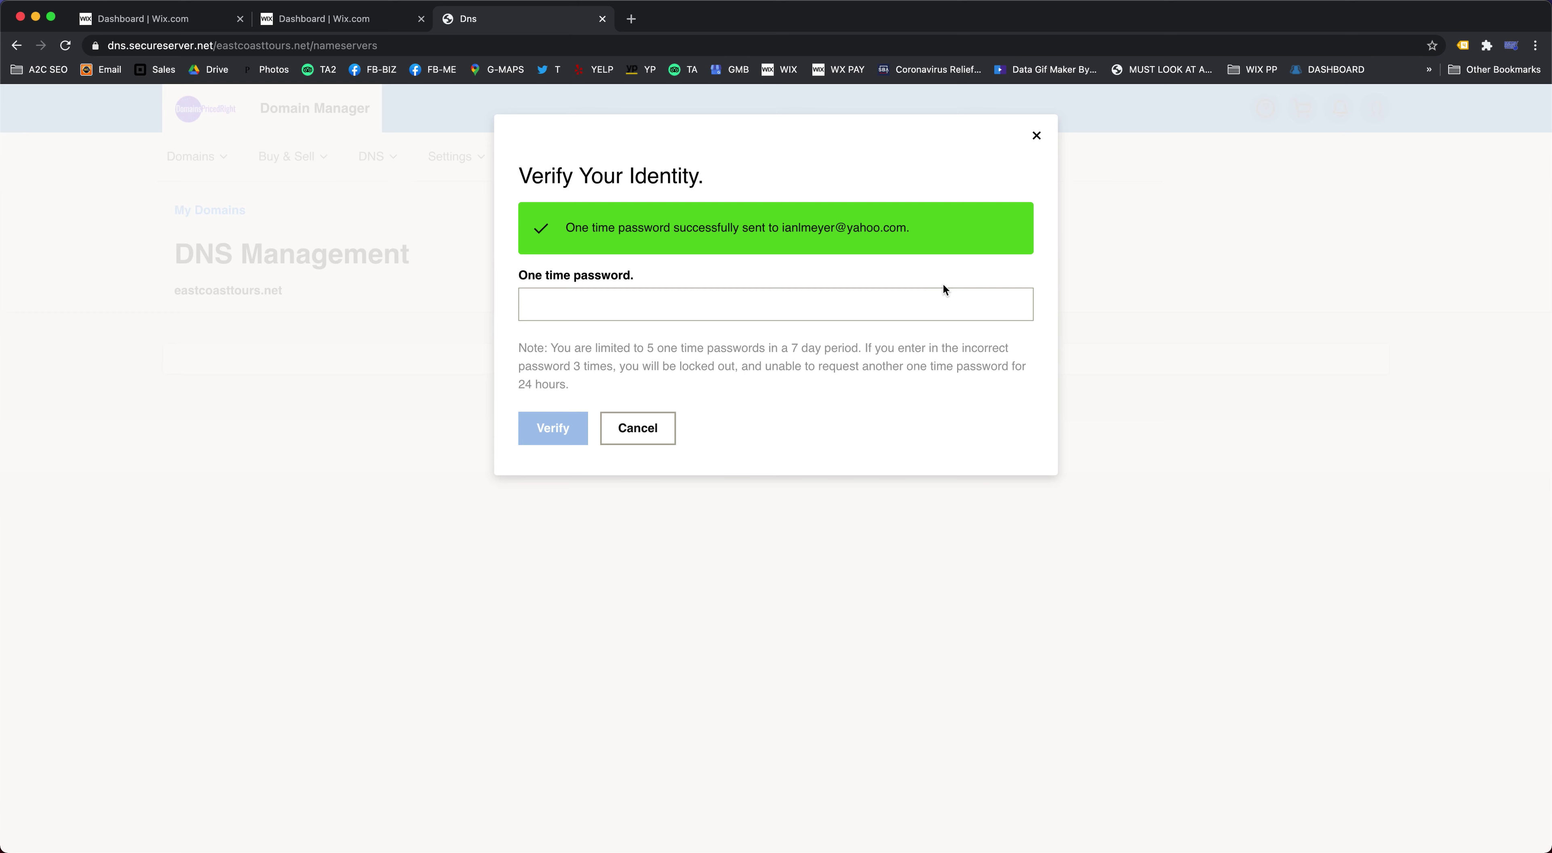
left_click(843, 288)
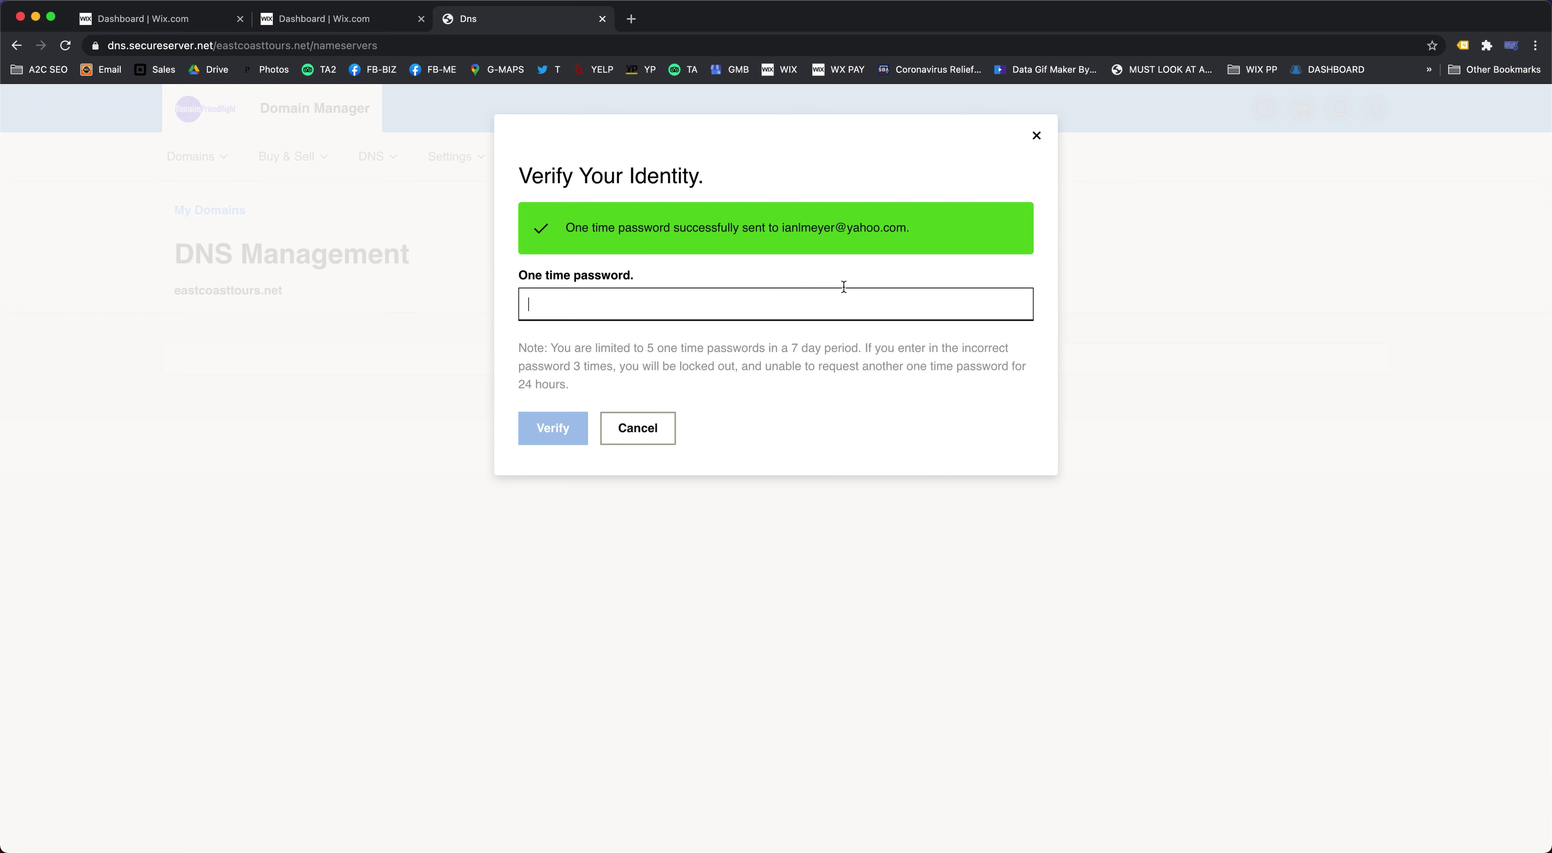
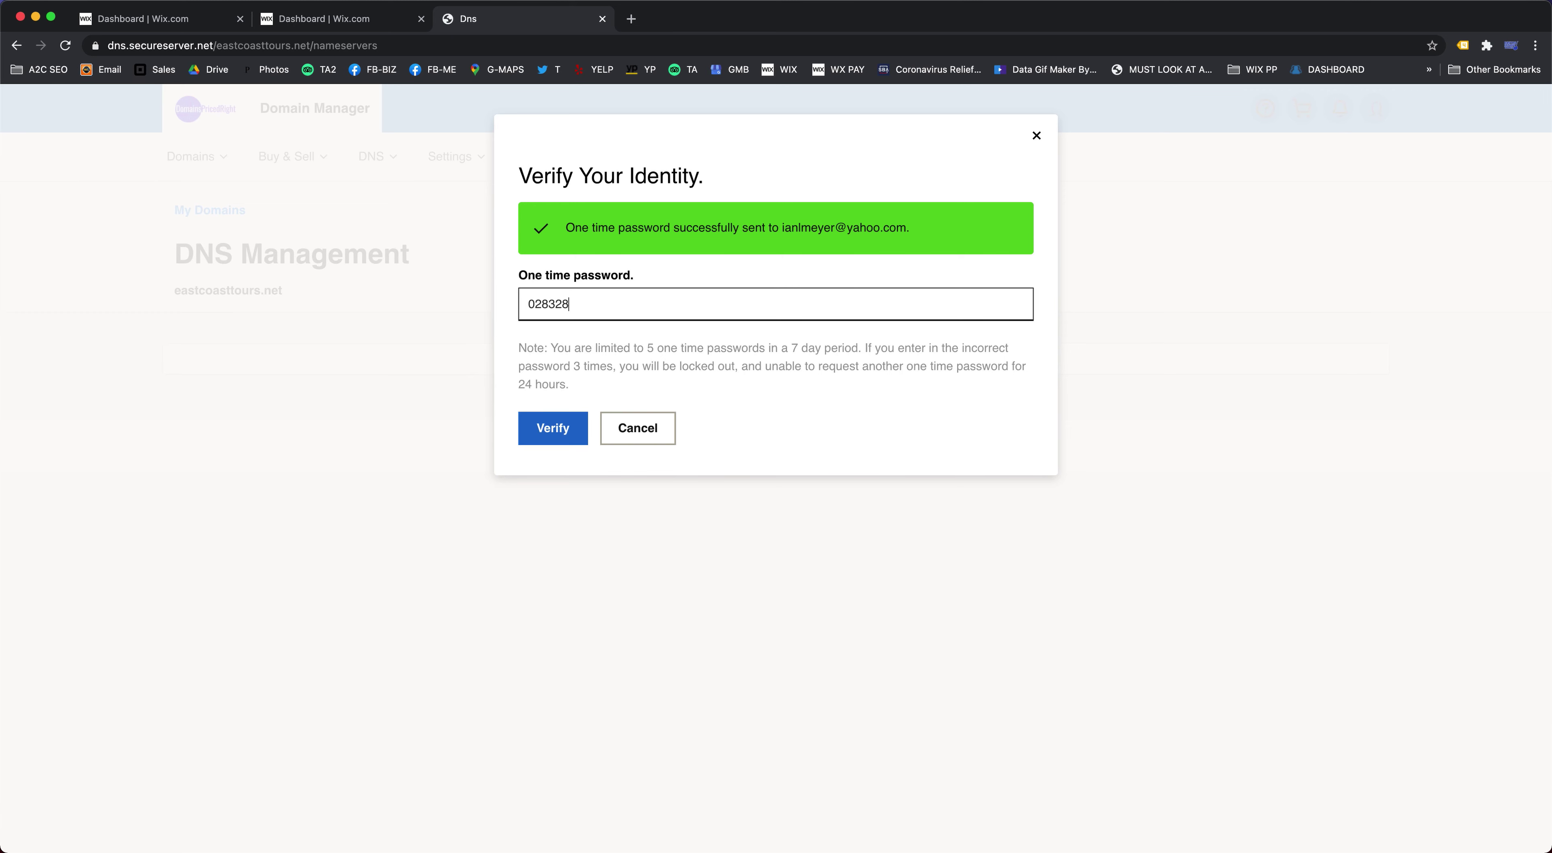
left_click(571, 426)
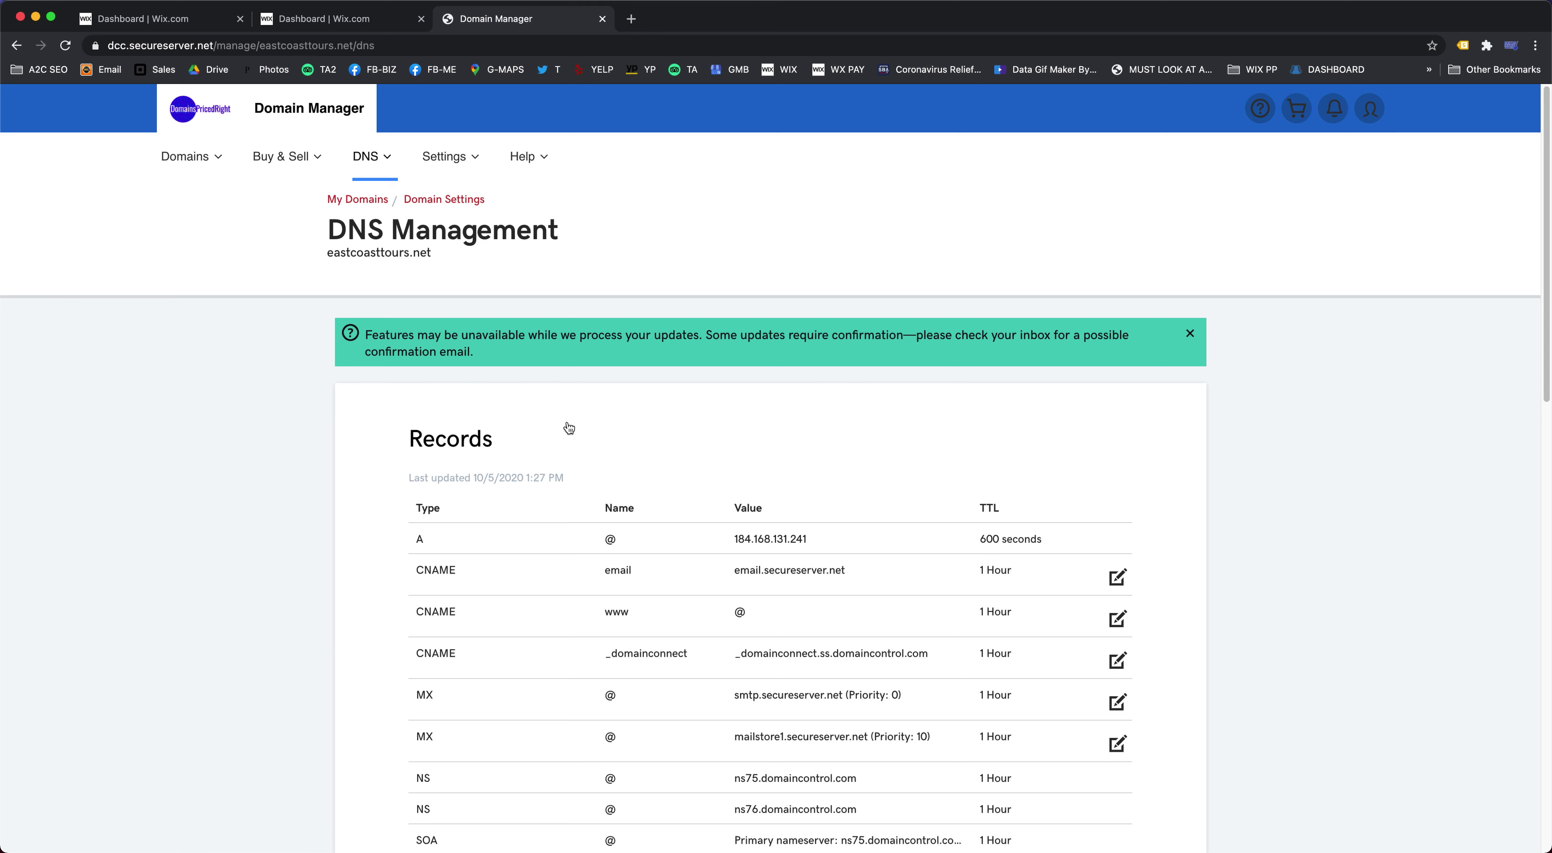
- Review DNS Management's Nameservers section, still ns75/ns76.domaincontrol.com, then return to Wix's guide
scroll(1344, 484, "down", 10)
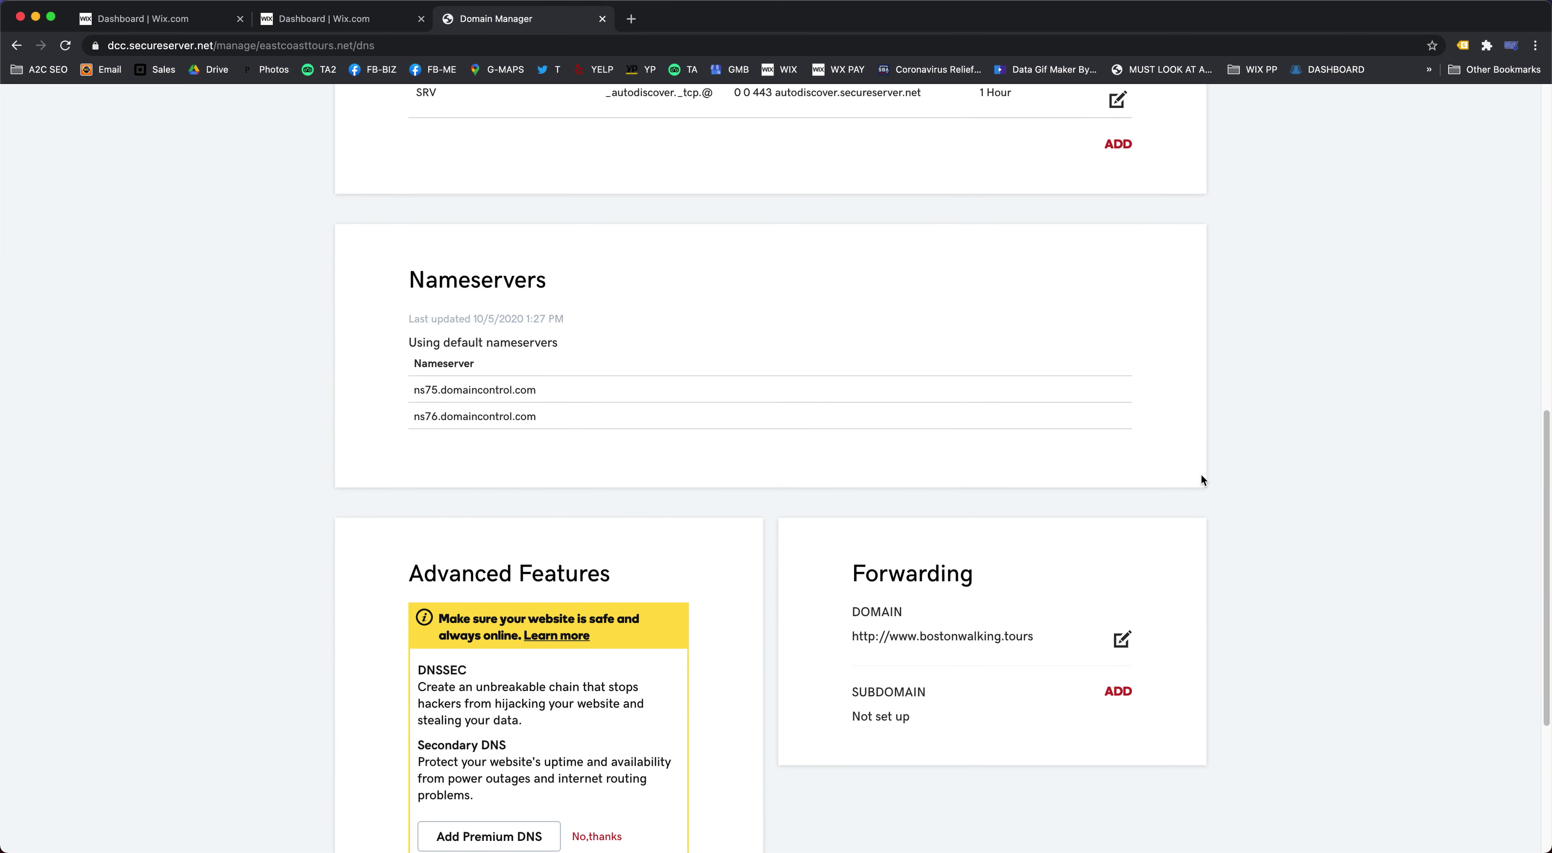
scroll(1201, 475, "down", 1)
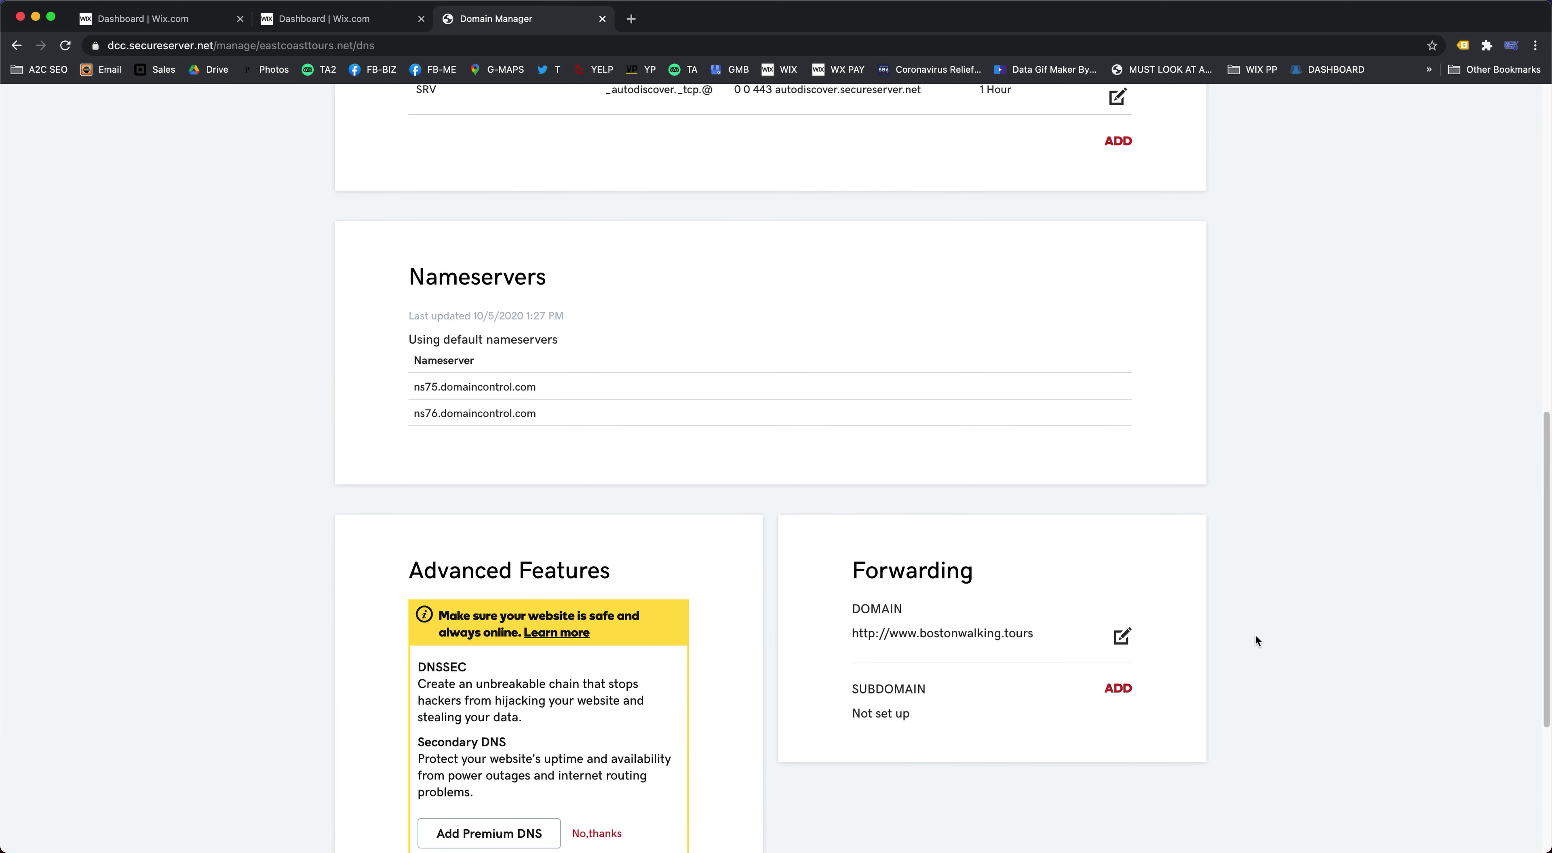
scroll(436, 409, "up", 3)
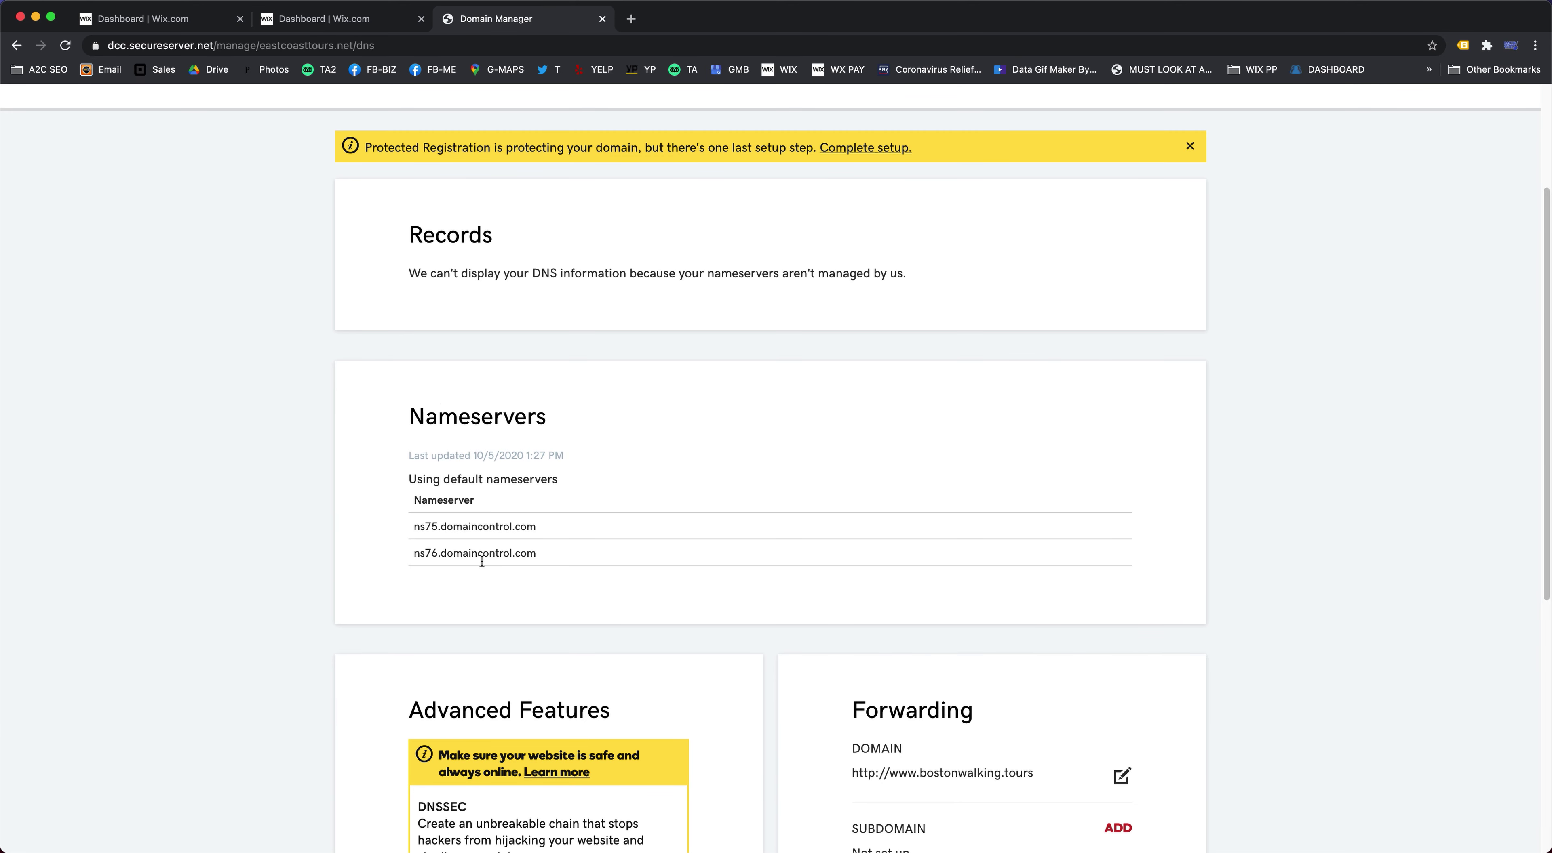
scroll(608, 541, "up", 3)
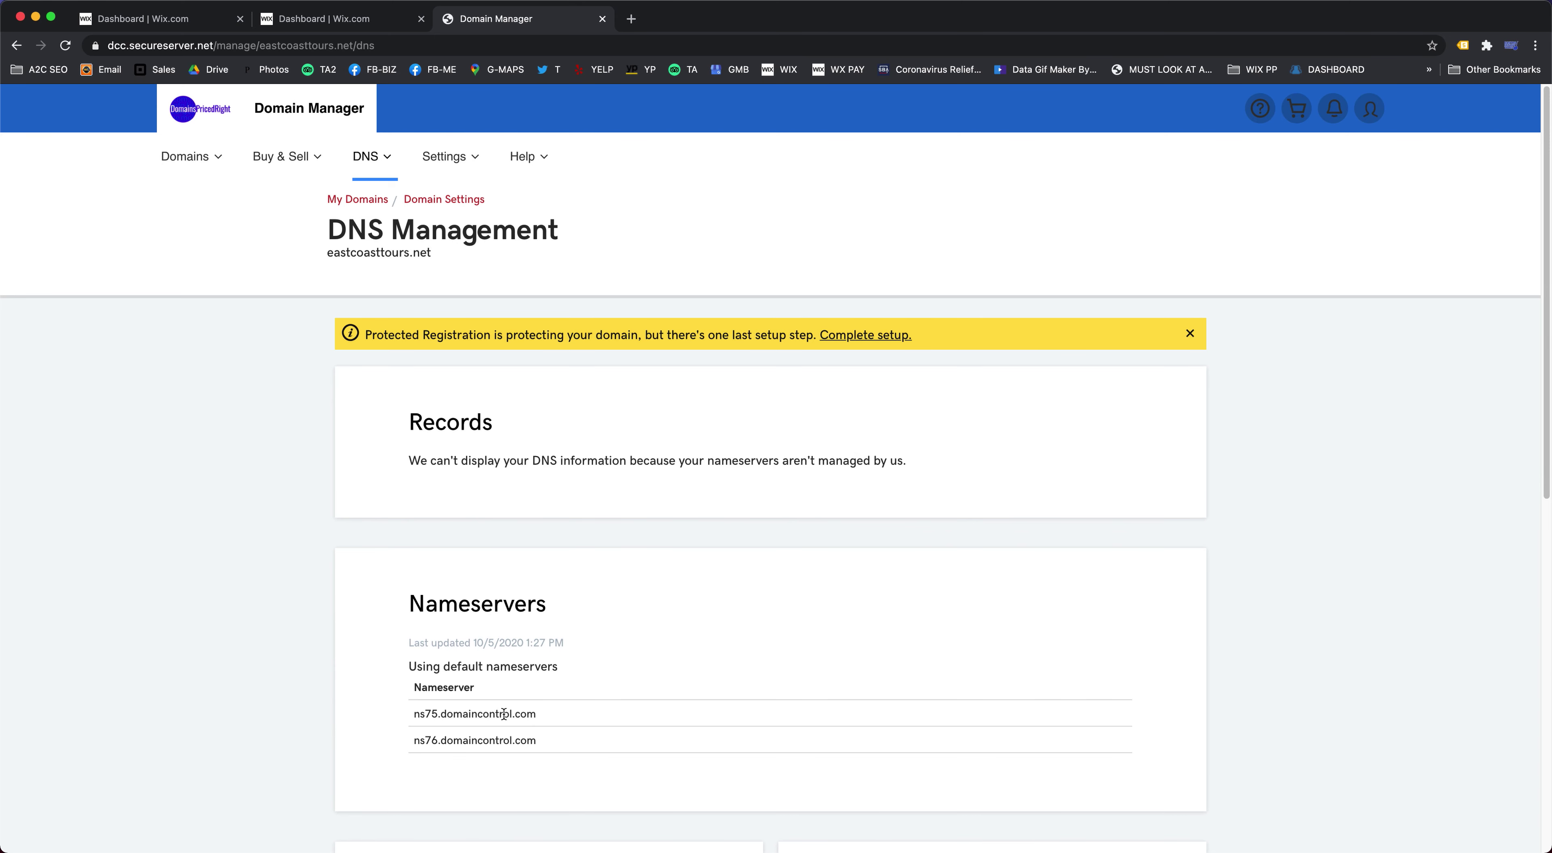
scroll(528, 727, "down", 1)
scroll(526, 726, "down", 2)
scroll(322, 484, "down", 8)
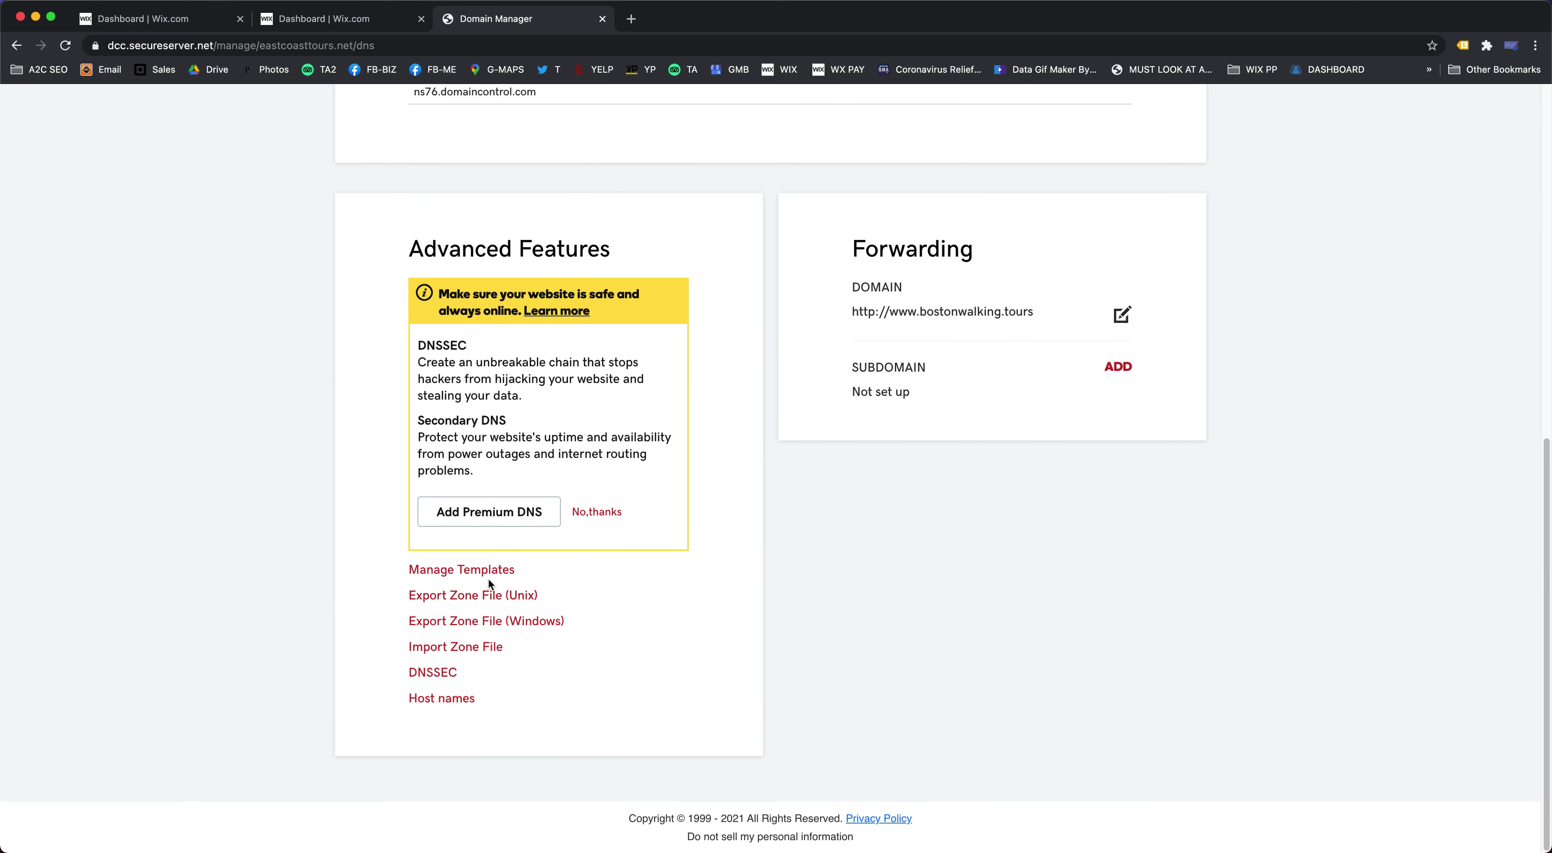
scroll(1140, 553, "up", 10)
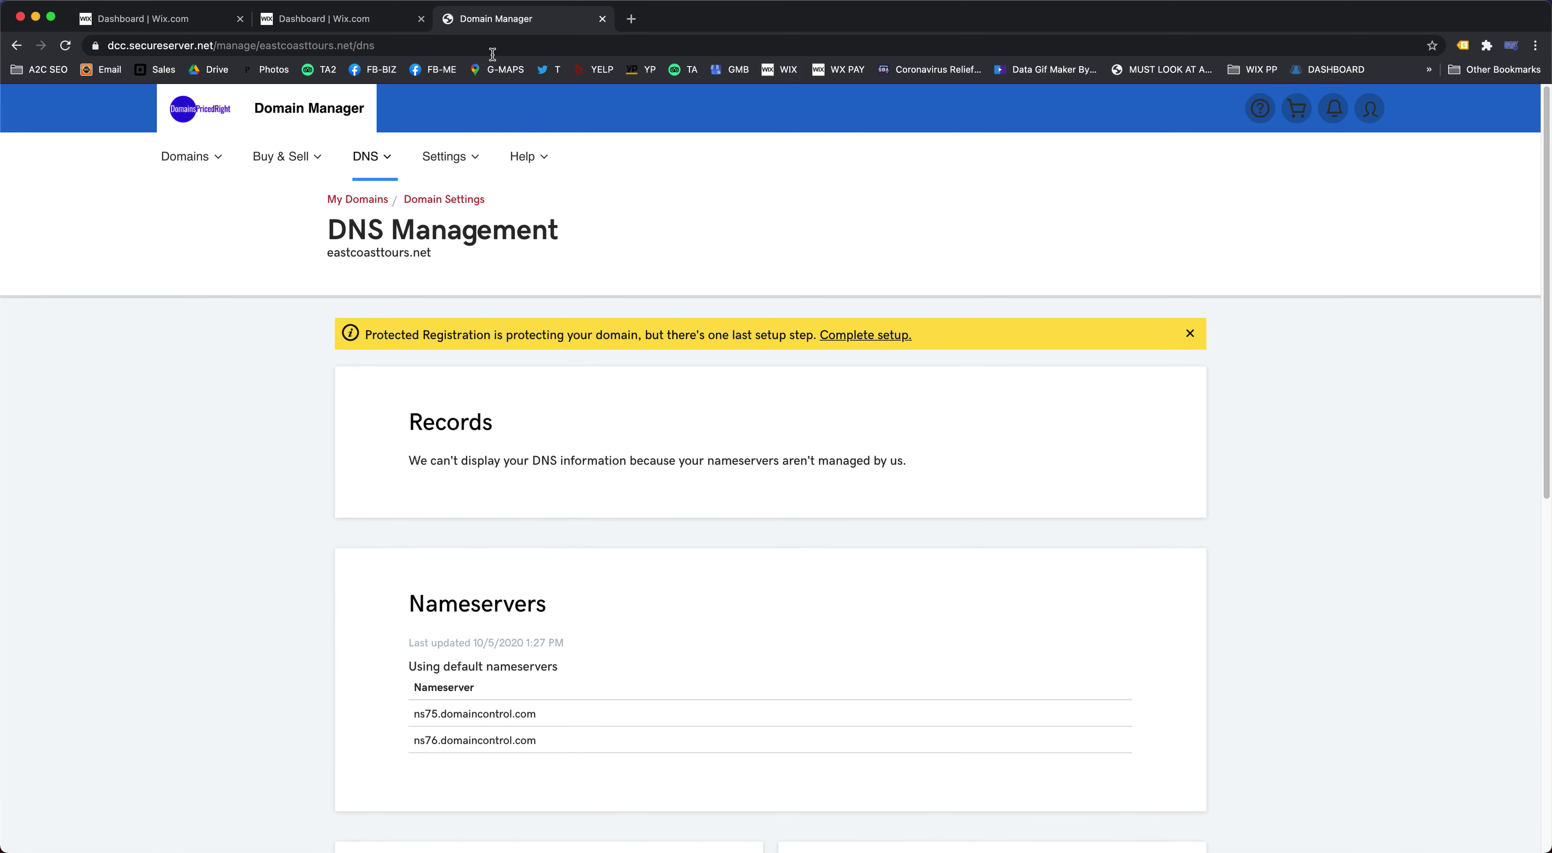
left_click(357, 18)
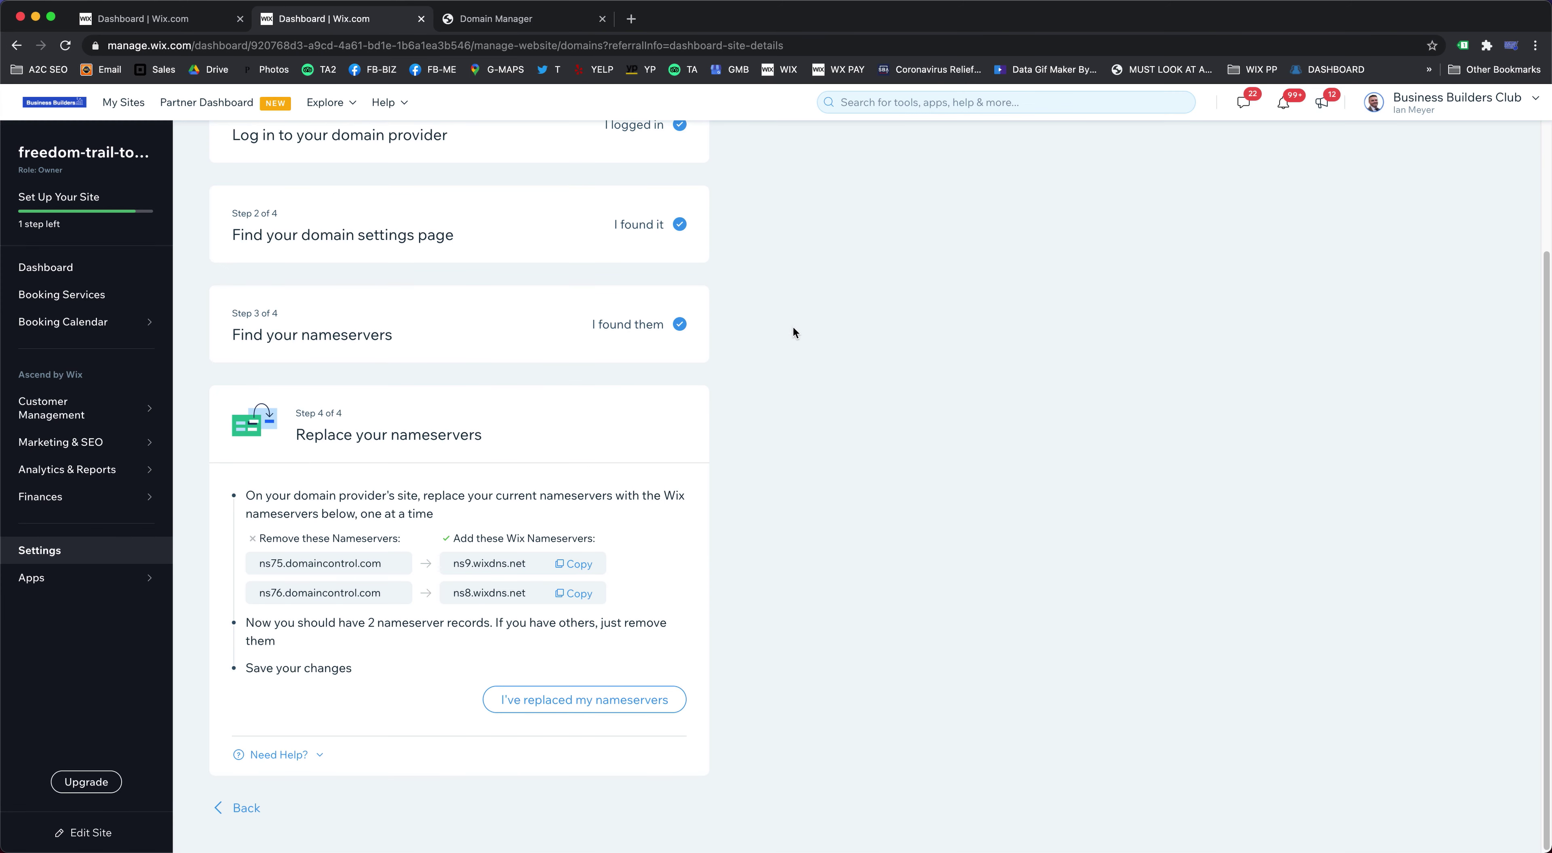
- Confirm in Wix that the nameservers for eastcoasttours.net were replaced
left_click(608, 708)
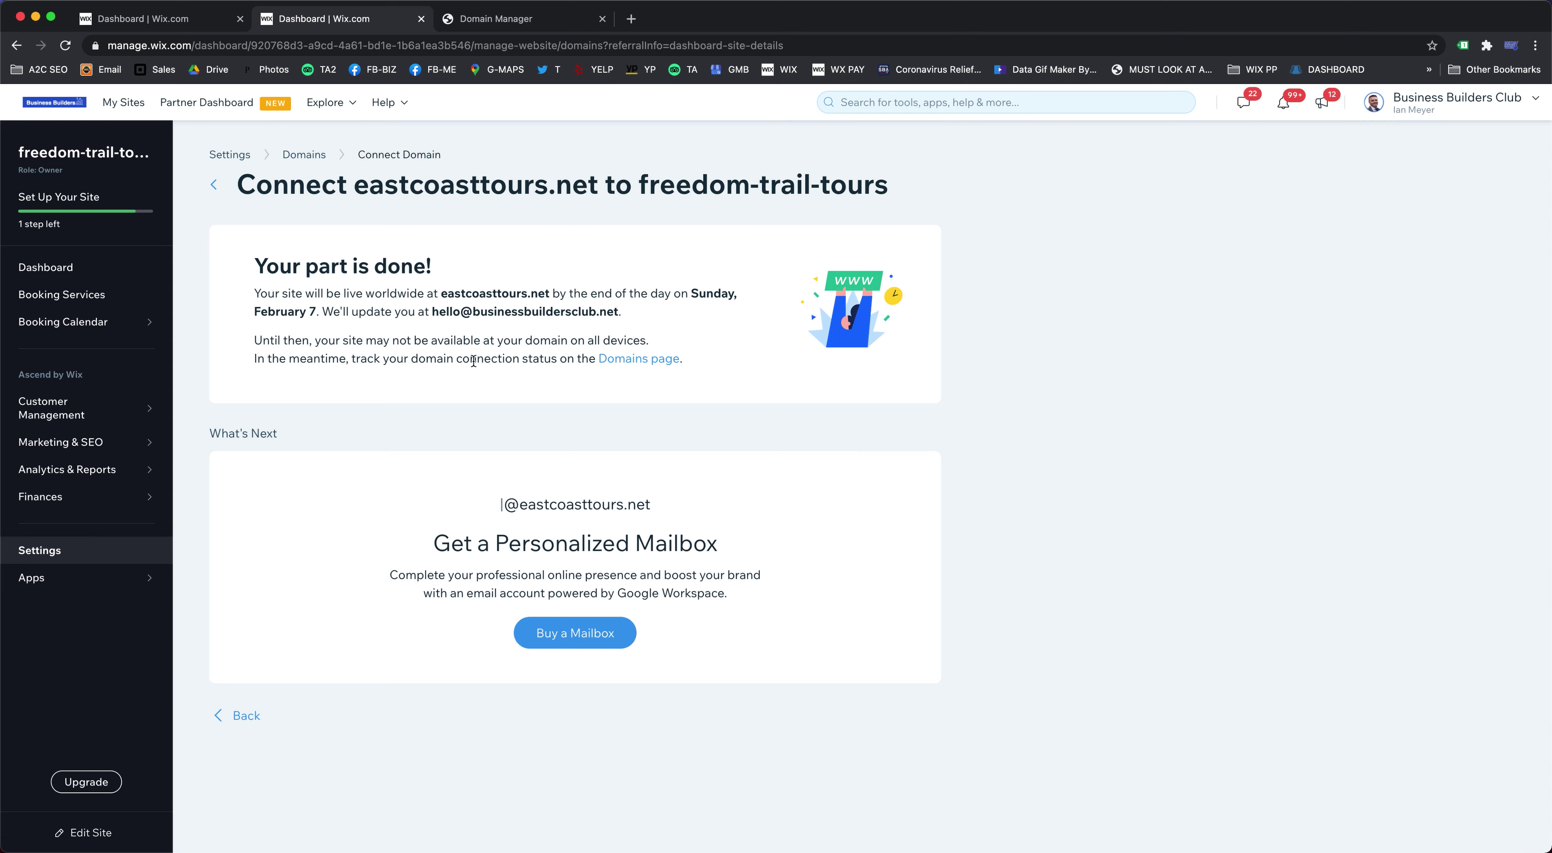
- Check the Wix Domains list showing eastcoasttours.net under domain check, then go back to Domain Manager
left_click(647, 361)
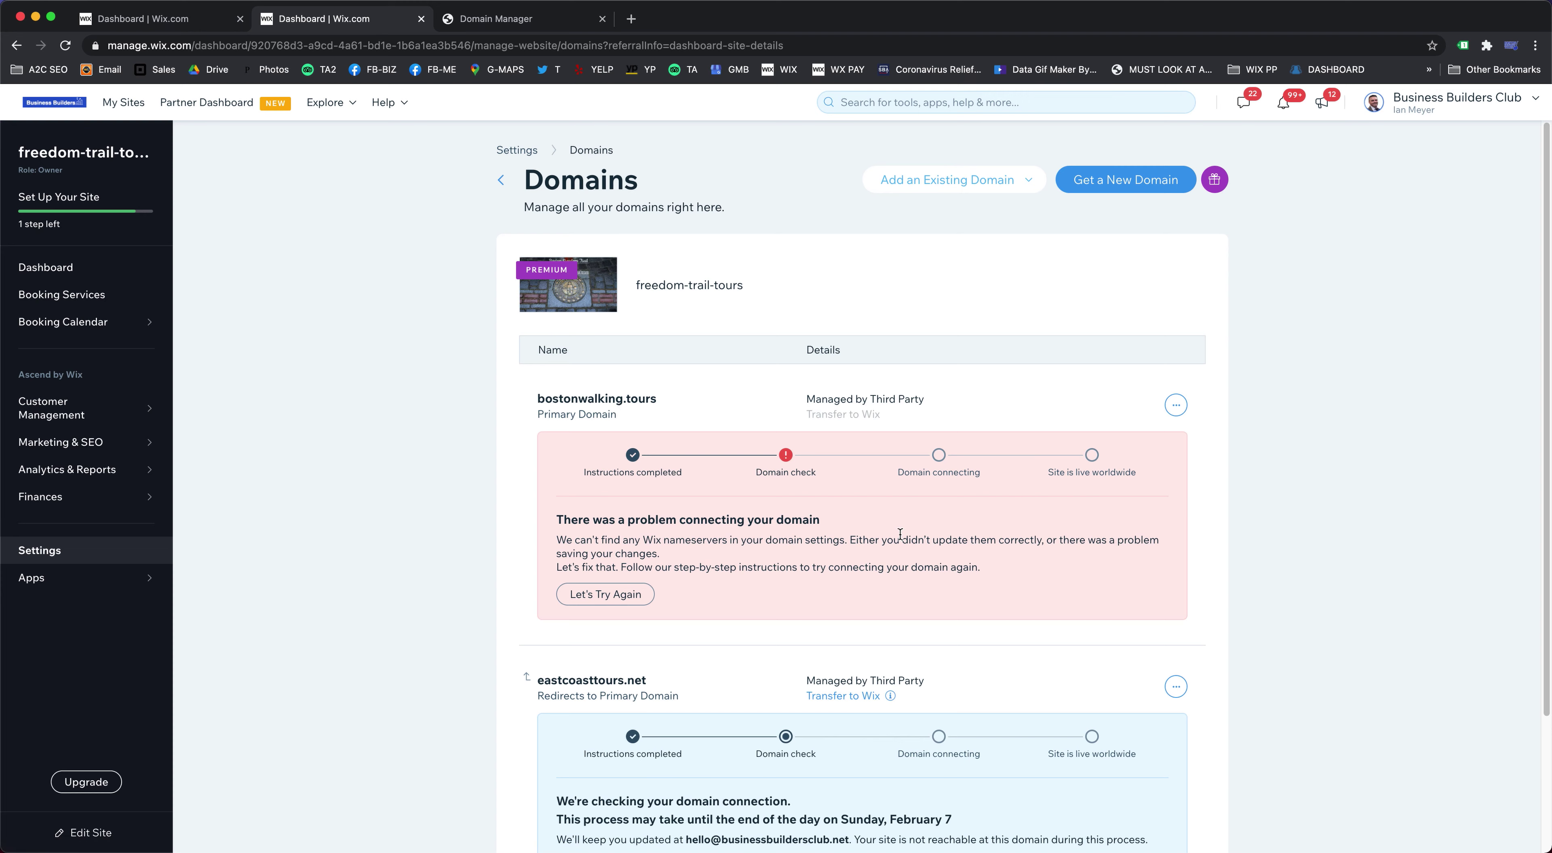
scroll(1237, 561, "down", 2)
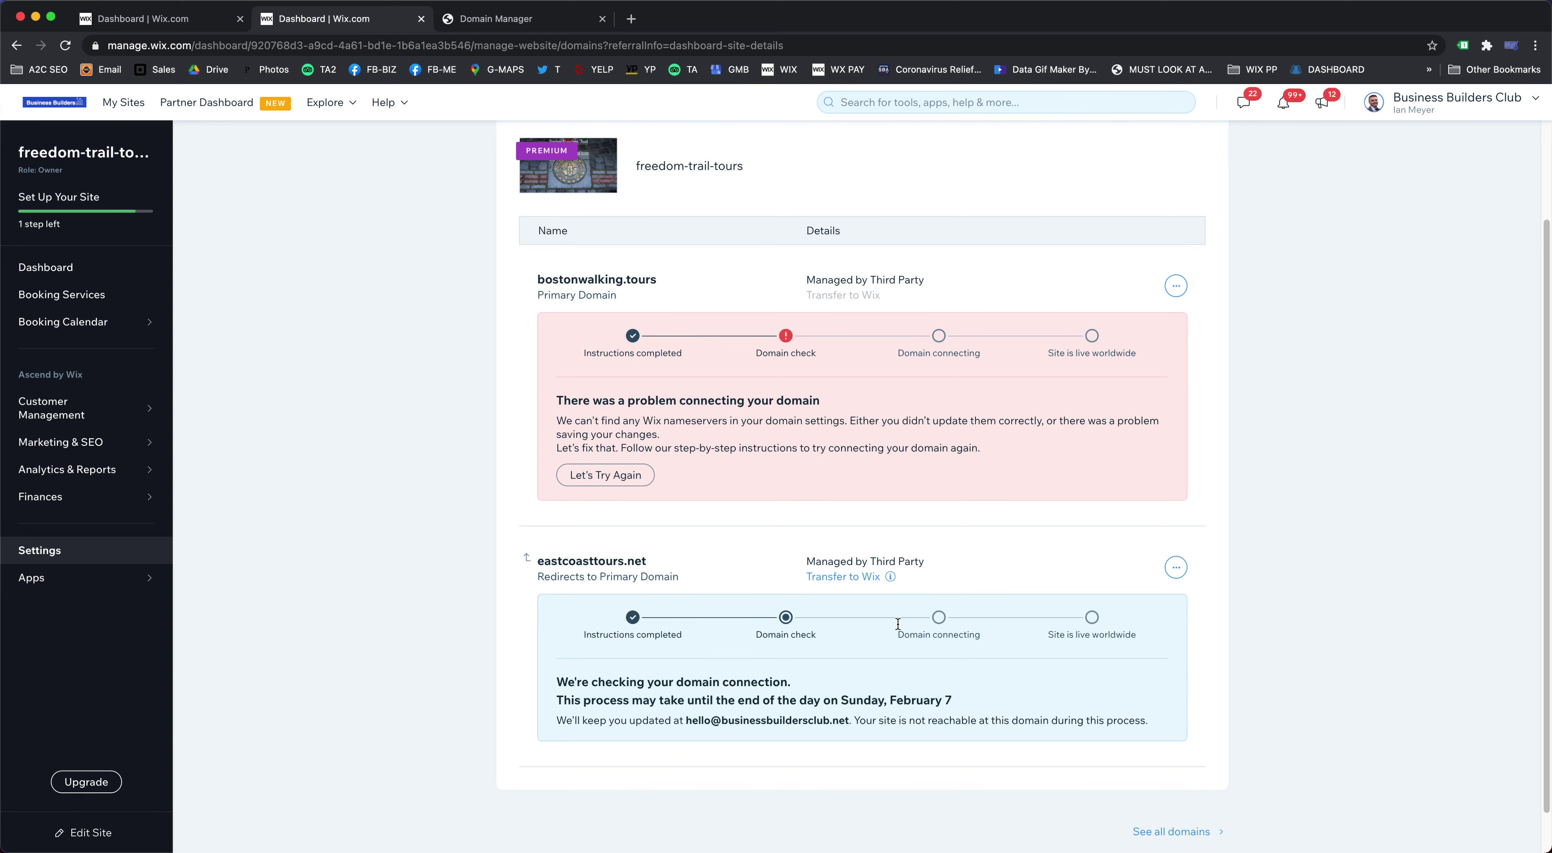
scroll(829, 607, "up", 3)
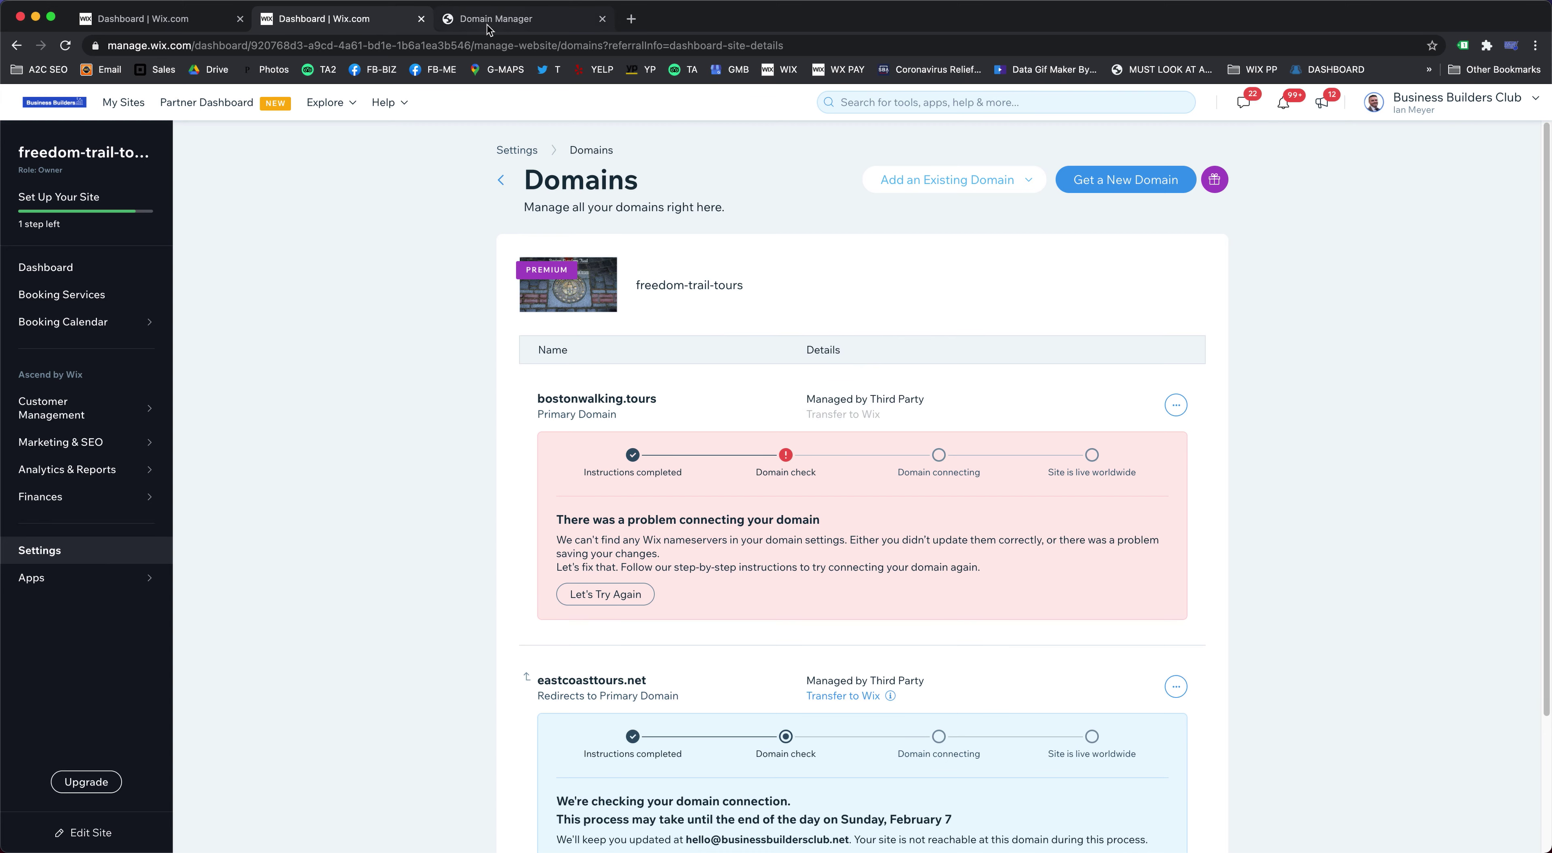
left_click(488, 25)
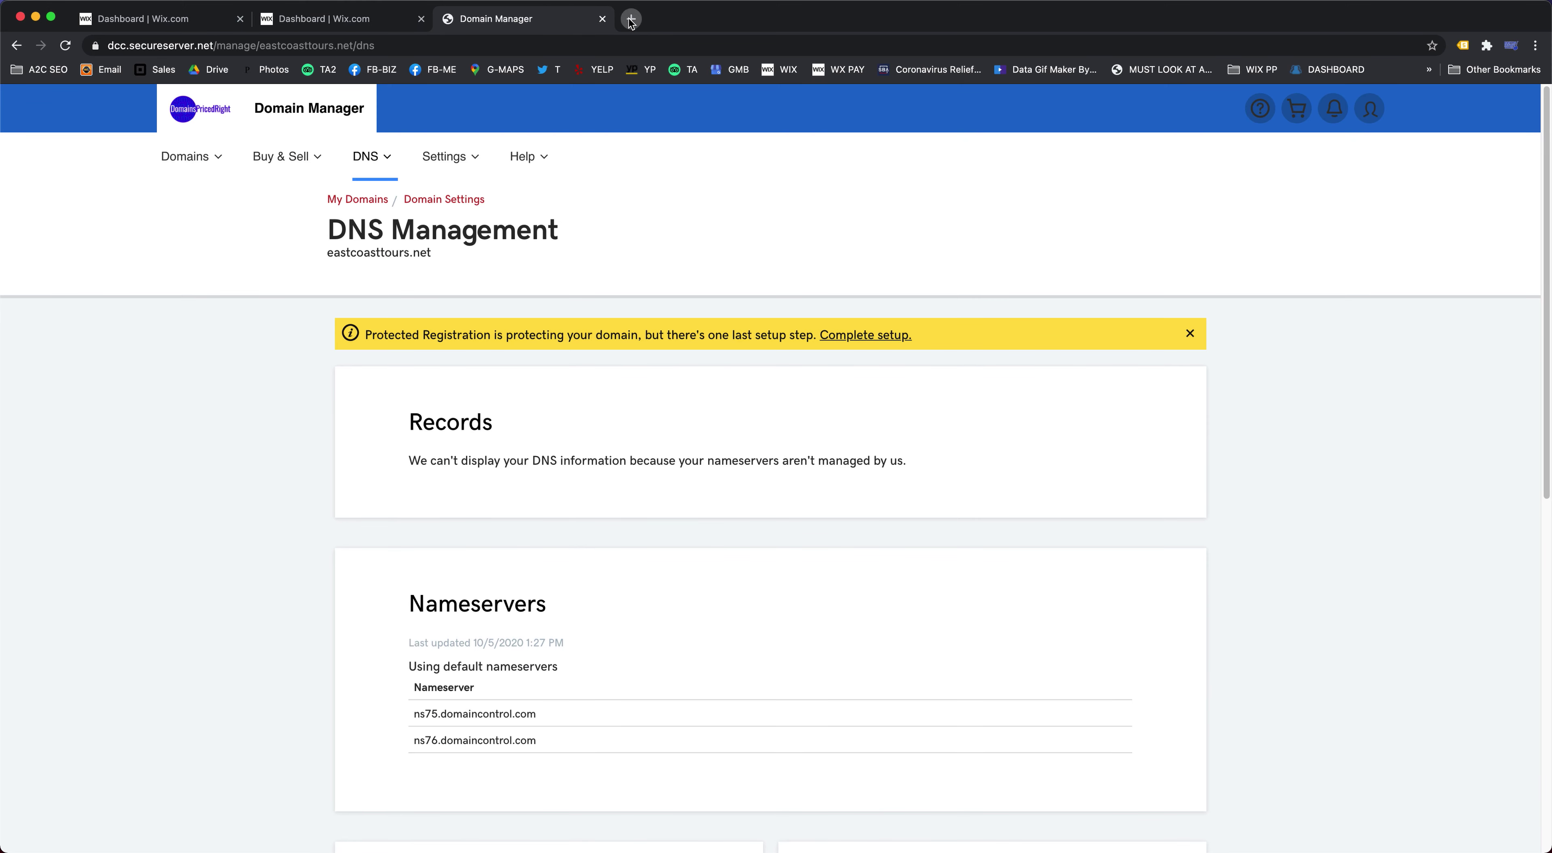
left_click(631, 18)
left_click(593, 48)
type("east")
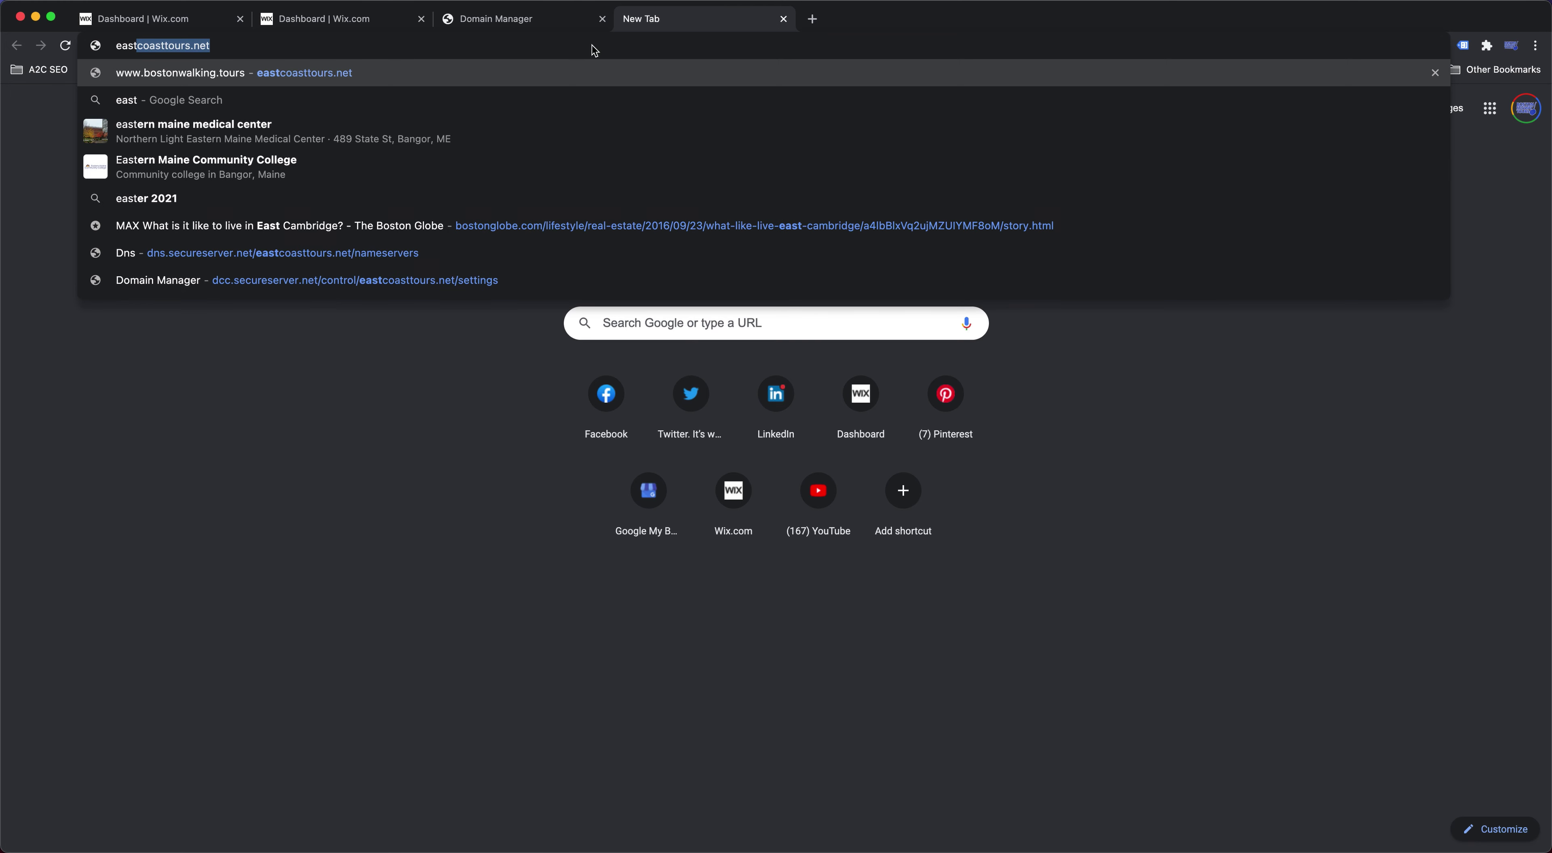
key("Return")
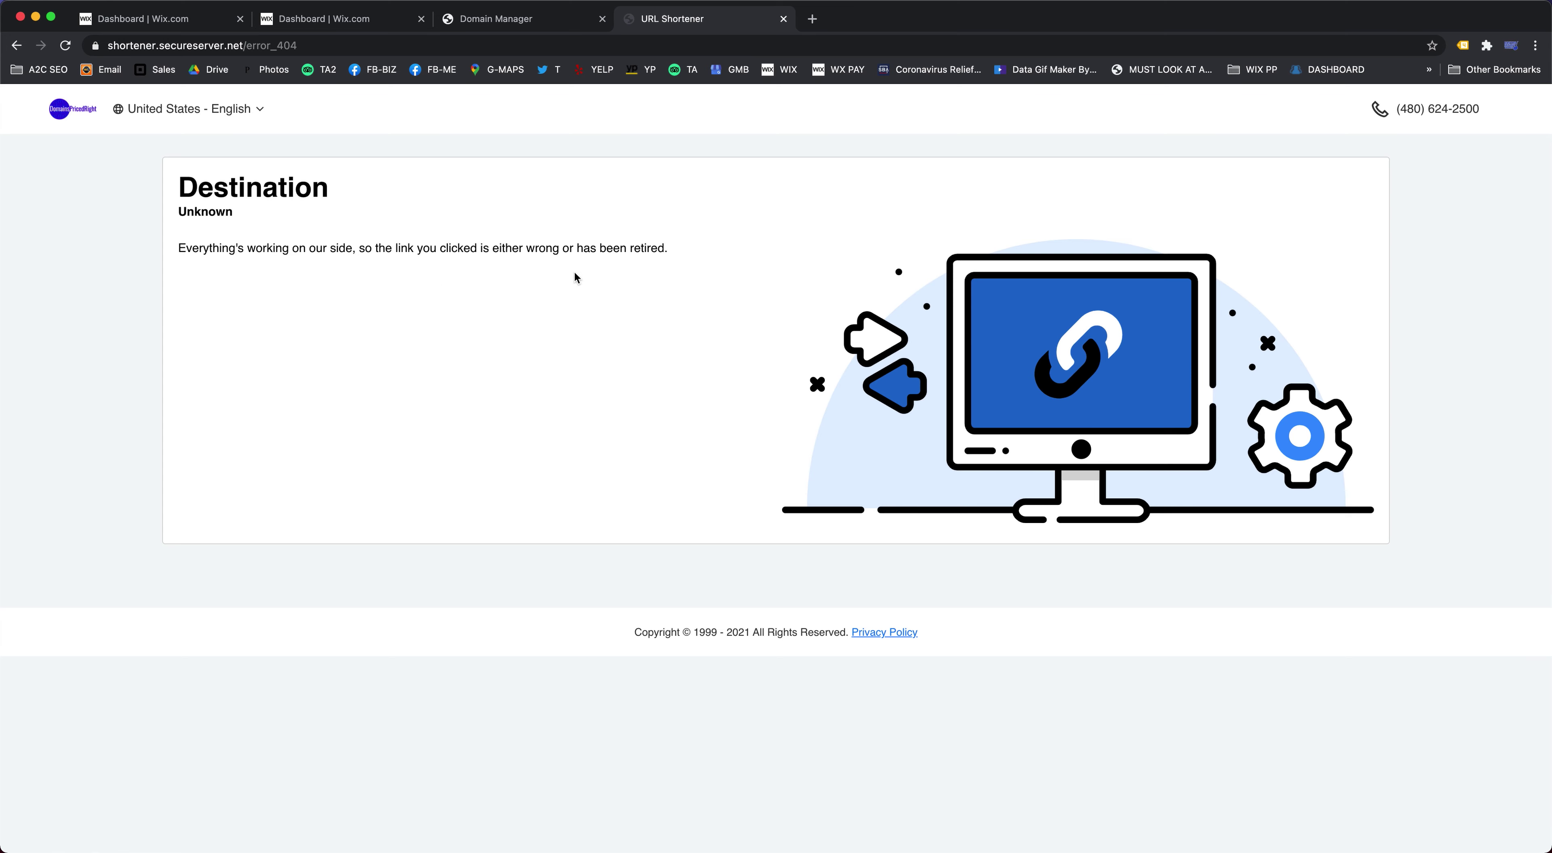
left_click(782, 19)
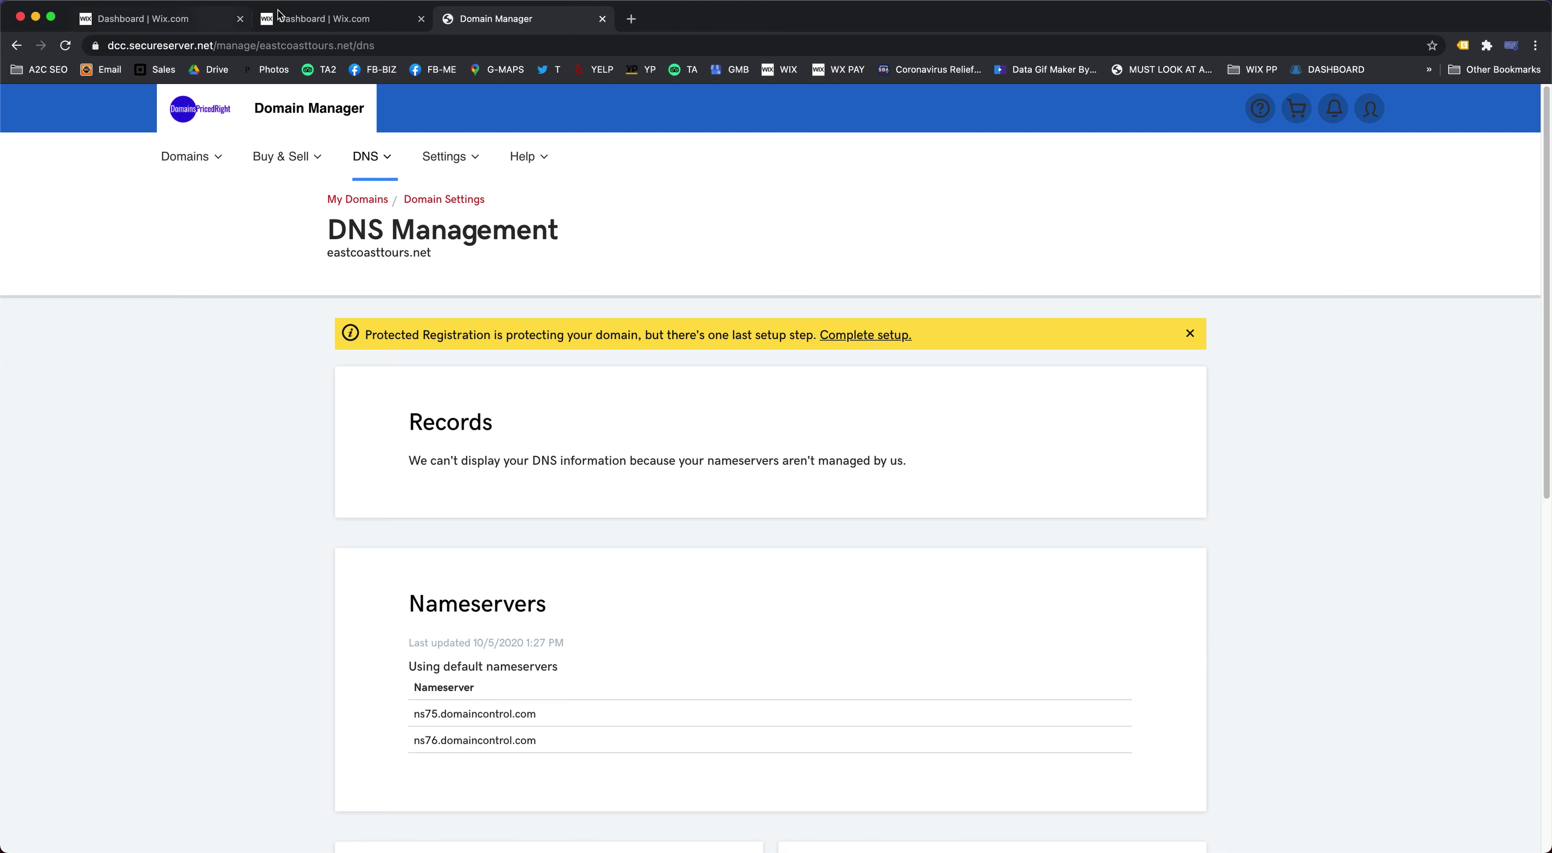
- Open Wix's My Sites list from the Dashboard, then return to the Domain Manager DNS page
left_click(293, 20)
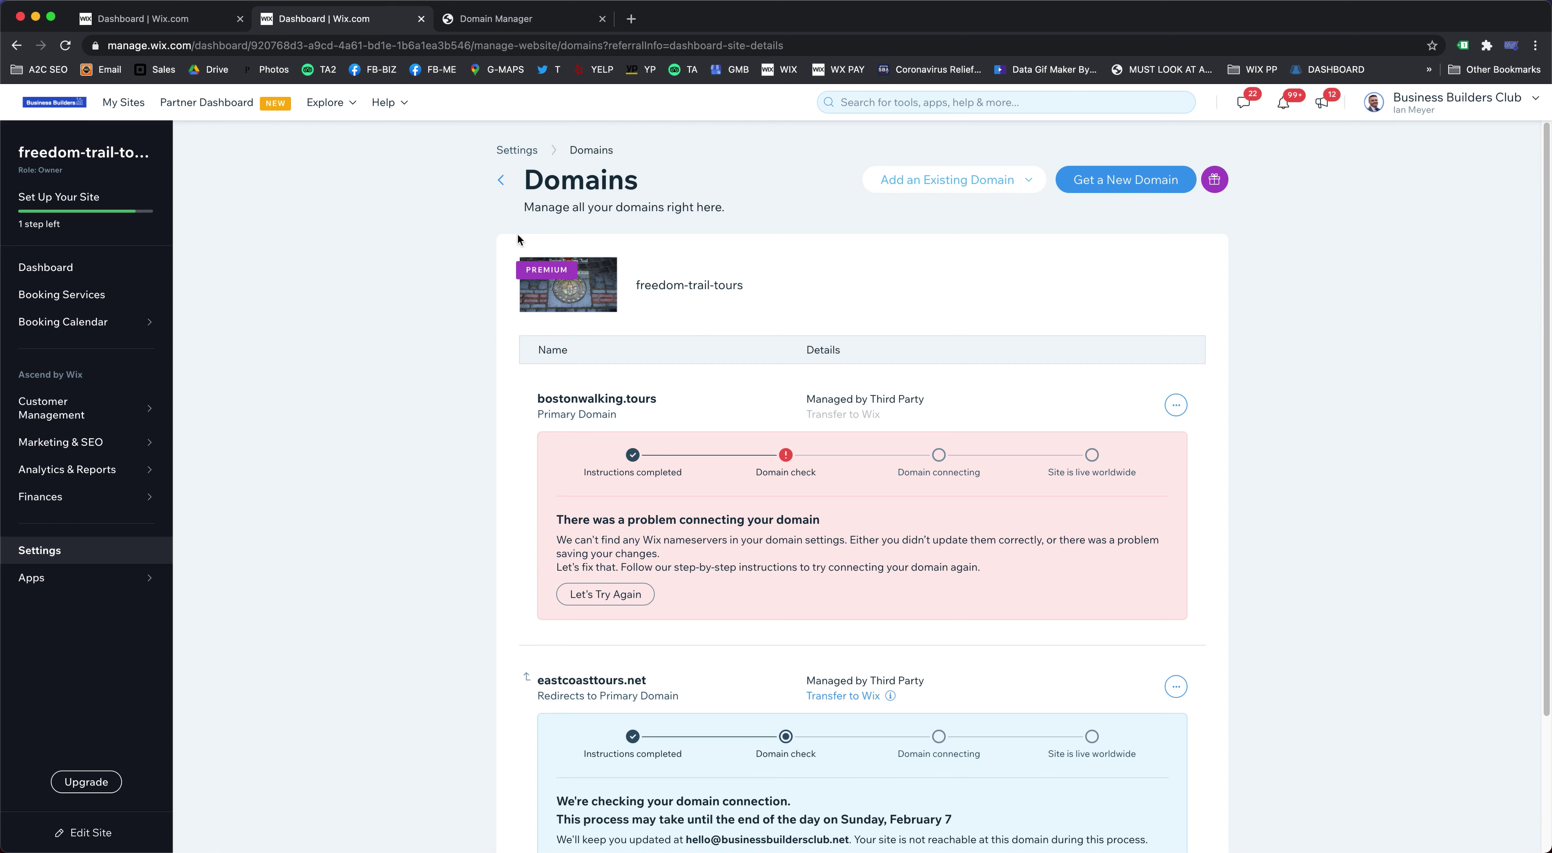
left_click(124, 102)
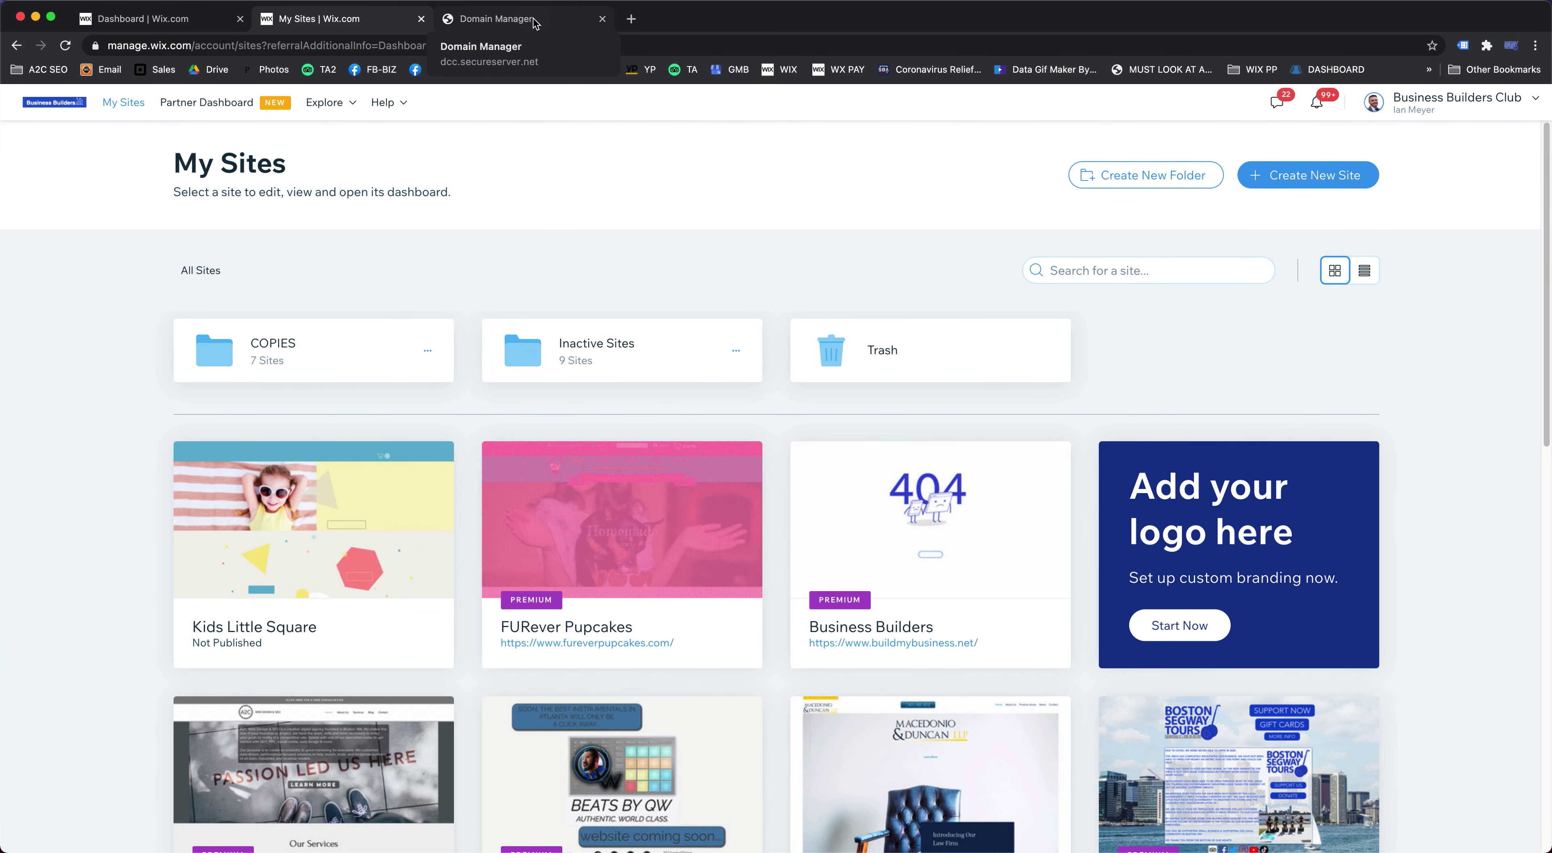
left_click(527, 18)
- Load the buildmybusiness.net home page in place of the DNS page
left_click(367, 46)
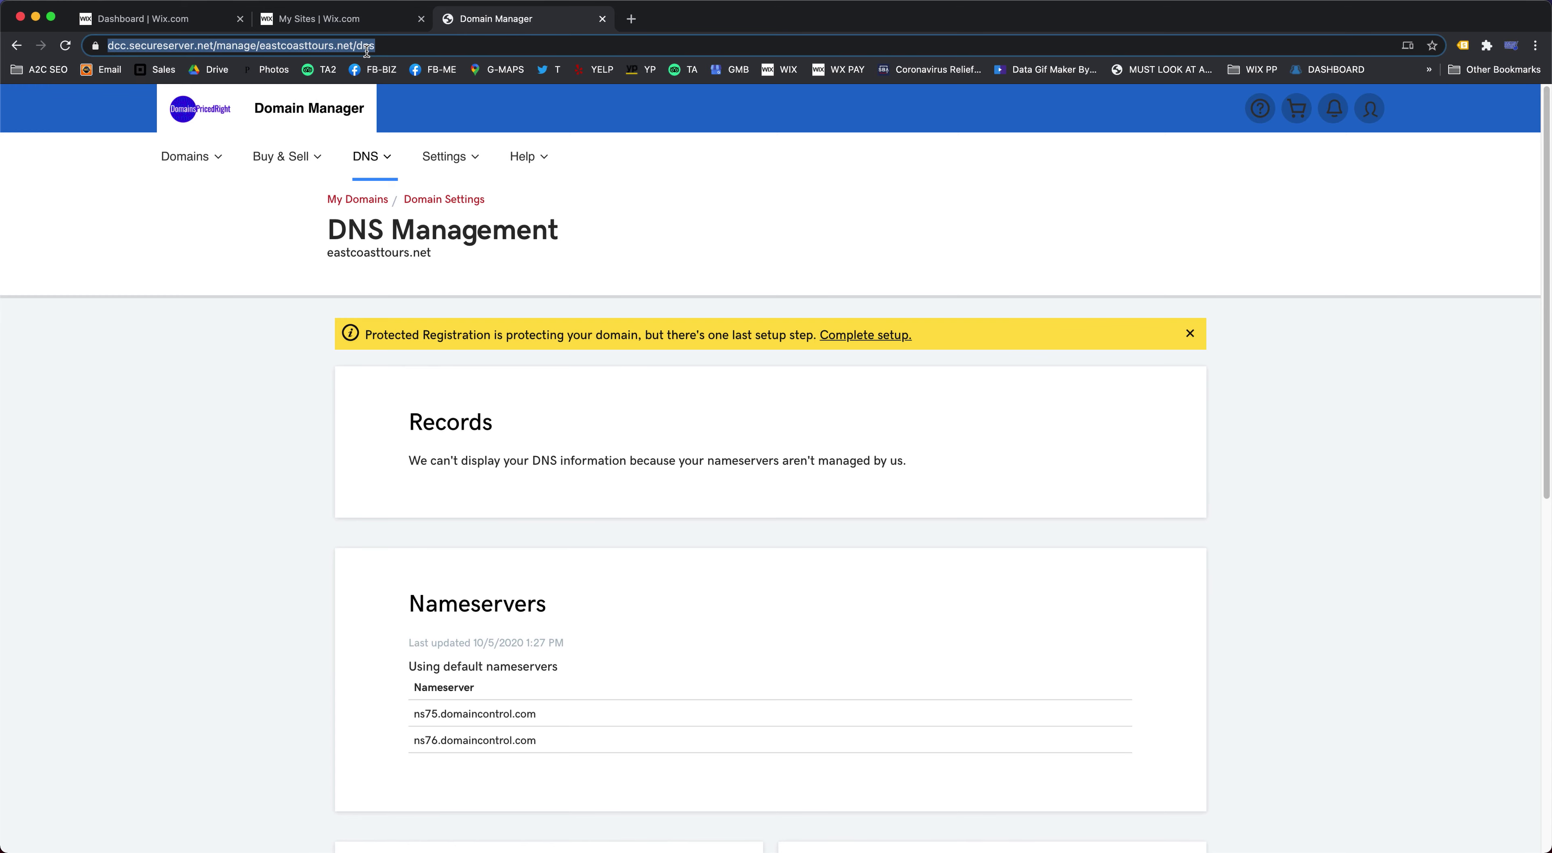
type("buio")
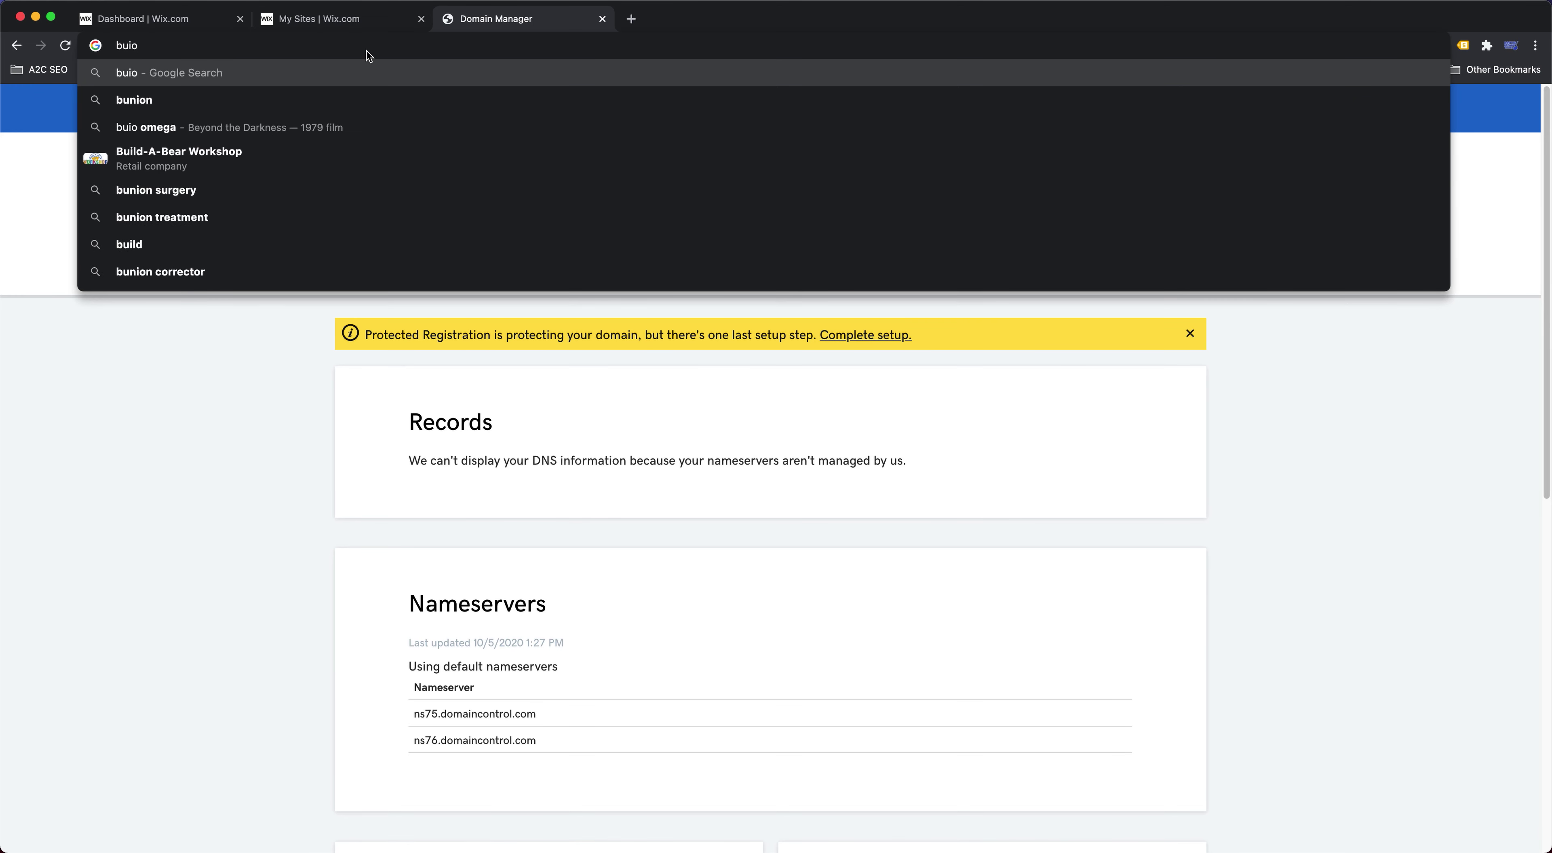
key("BackSpace")
key("BackSpace")
type("ild")
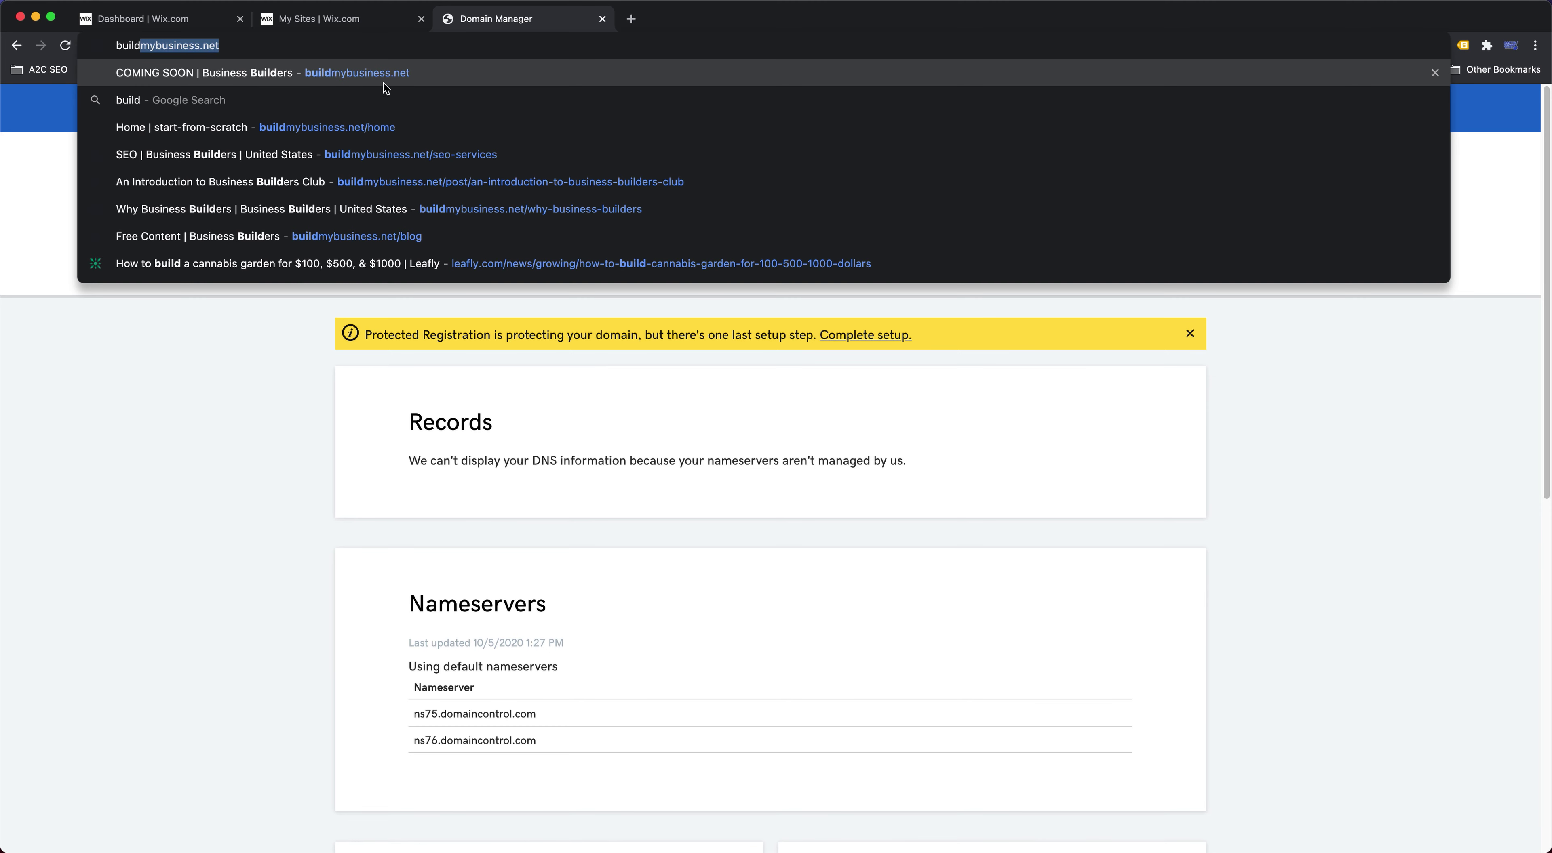
left_click(364, 128)
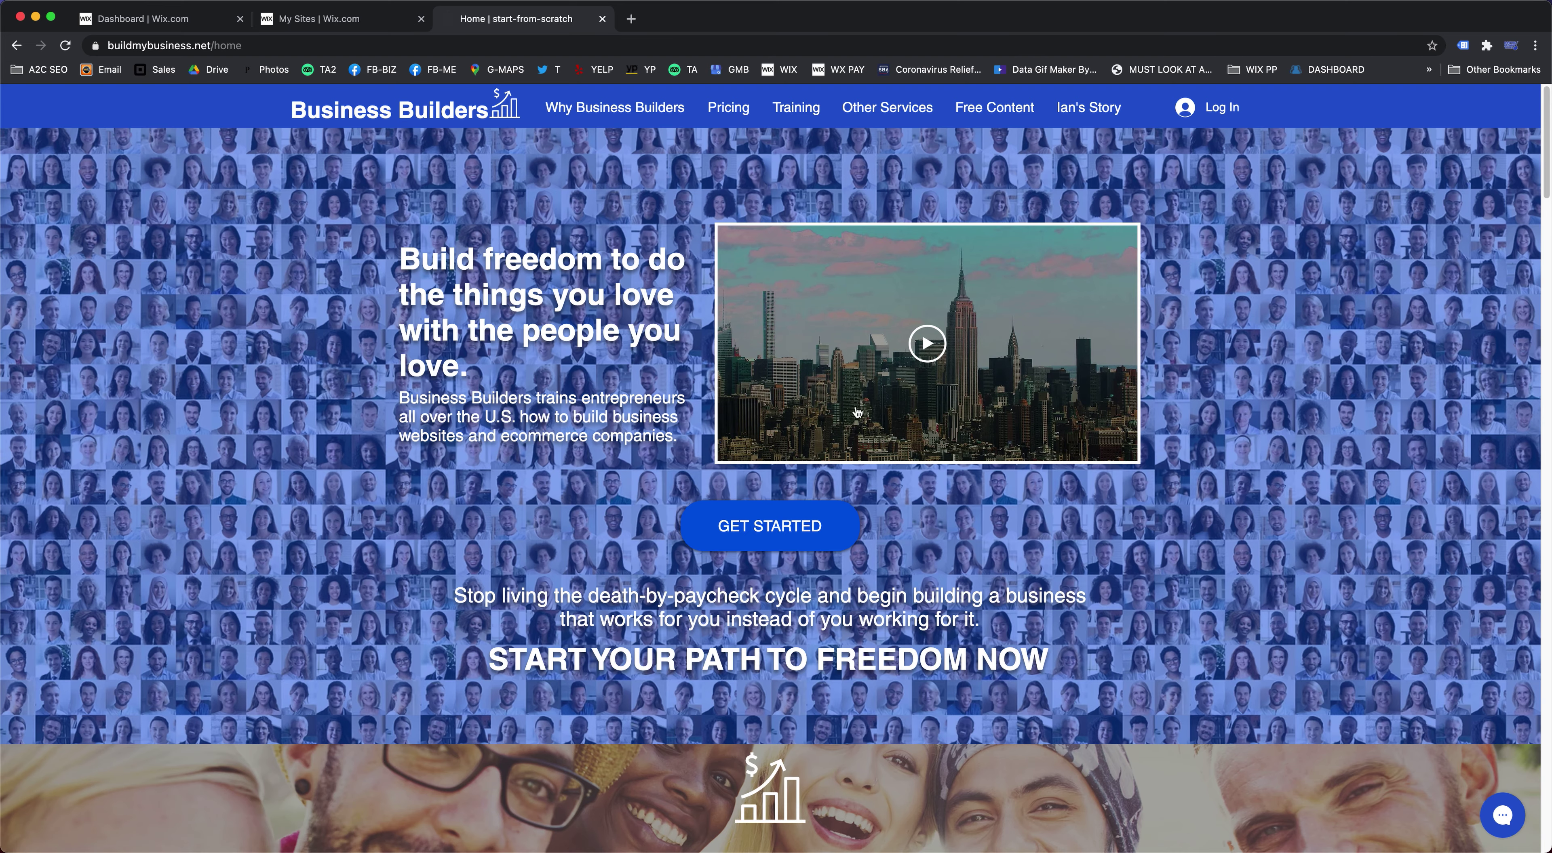
- Scroll through the Business Builders home page, dismiss the email signup popup, then return to My Sites
scroll(896, 410, "down", 15)
scroll(896, 414, "down", 20)
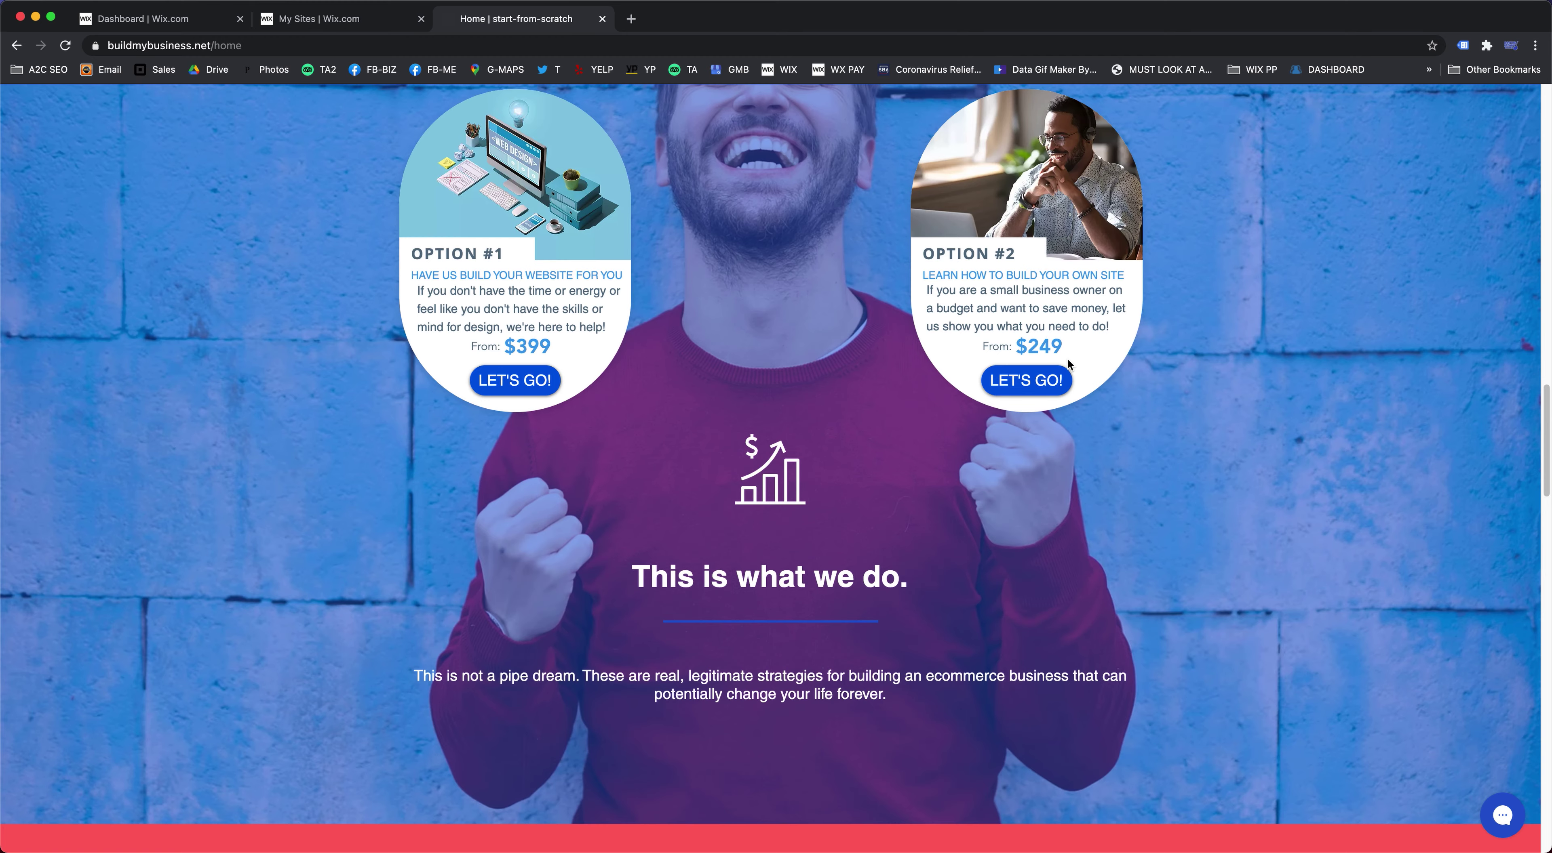
scroll(1169, 342, "down", 12)
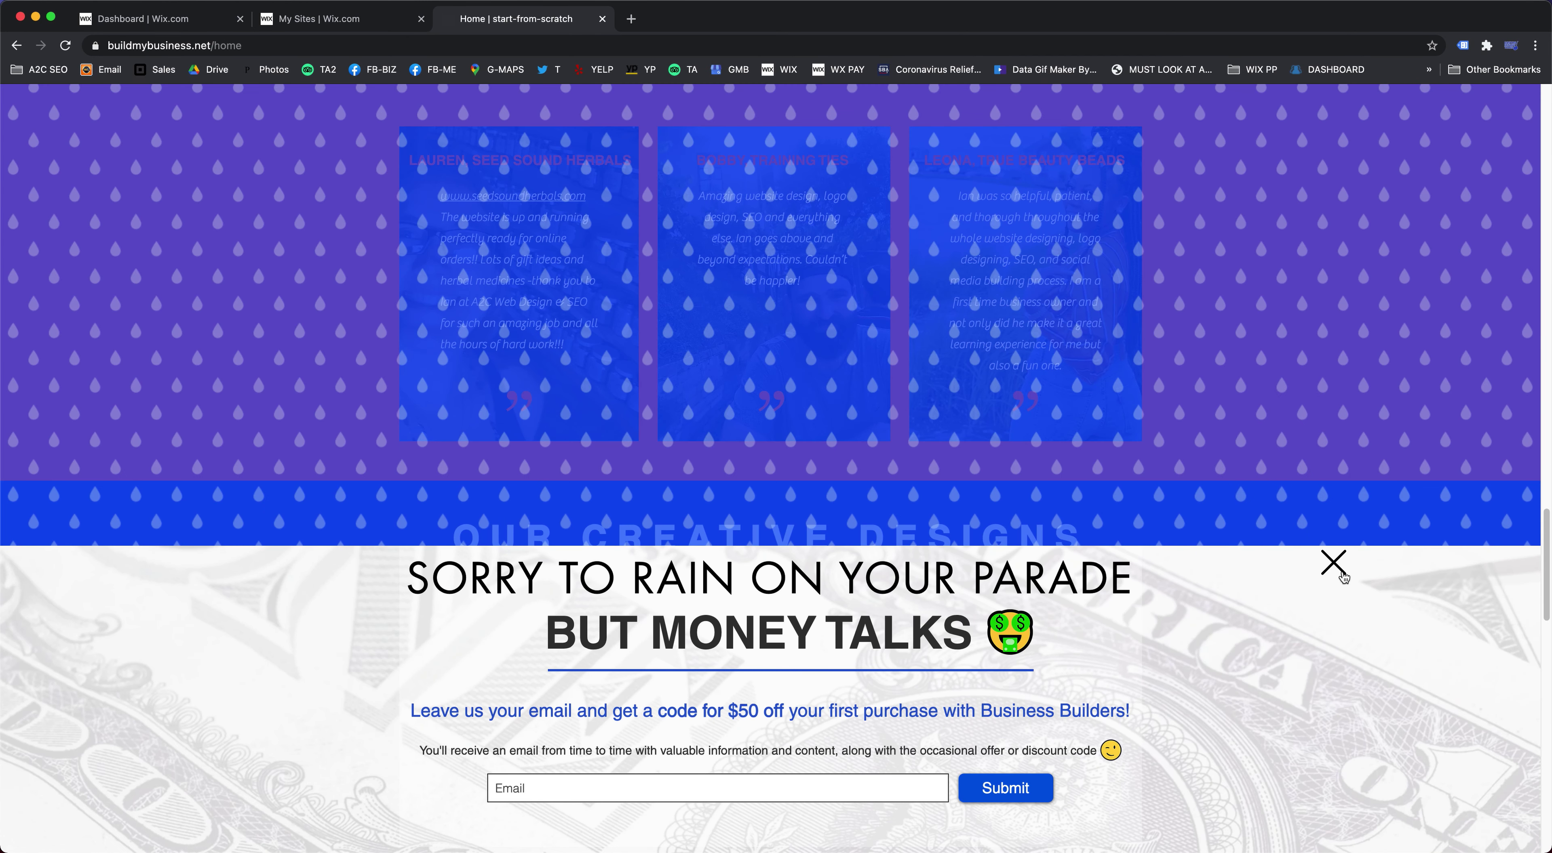
left_click(1333, 563)
scroll(1221, 530, "down", 15)
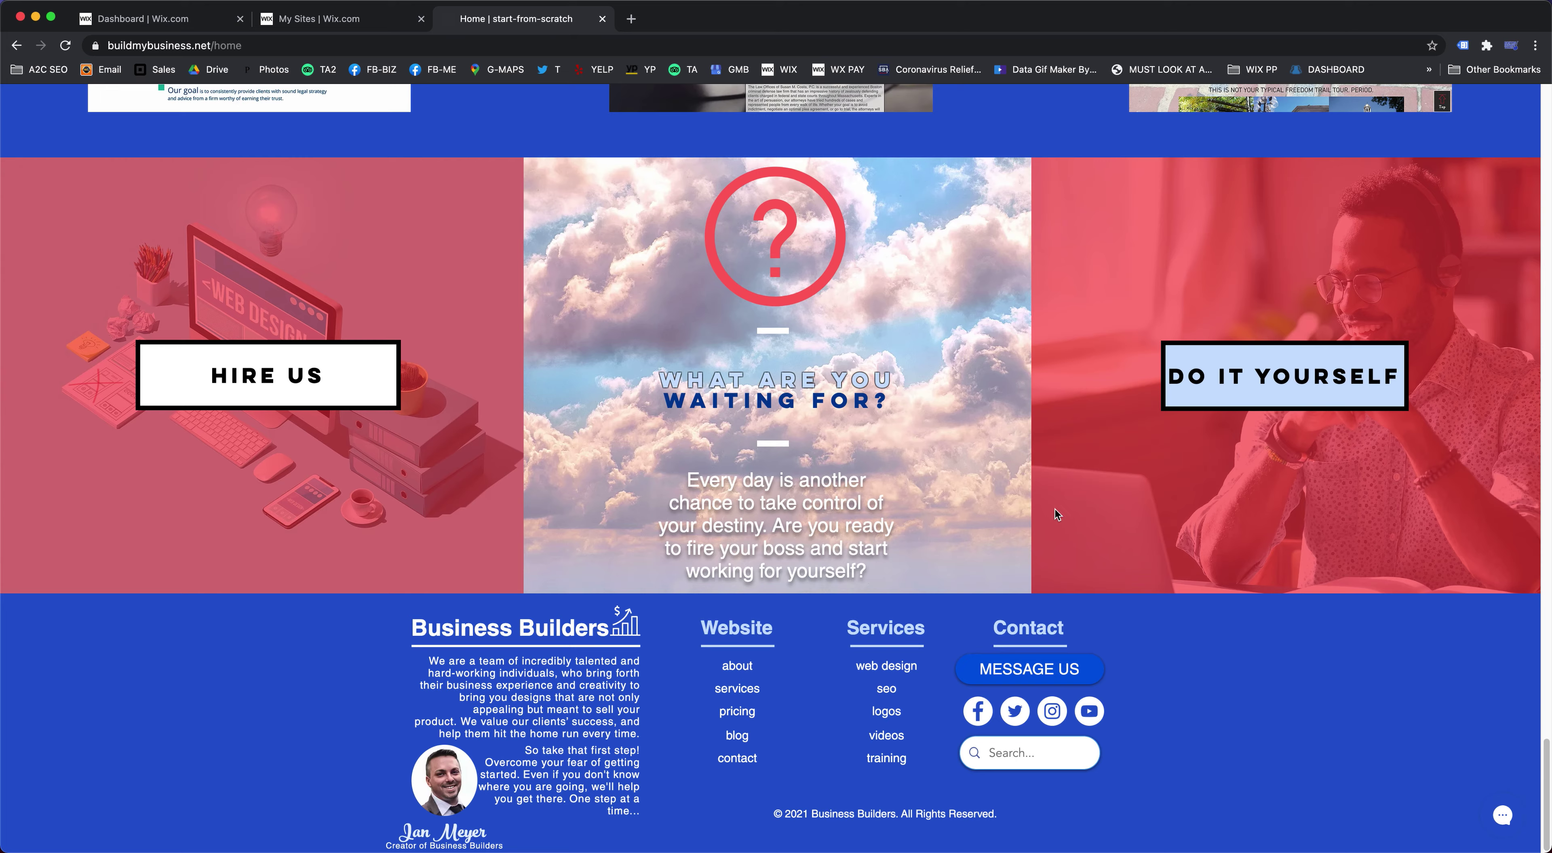
scroll(1023, 524, "up", 20)
scroll(969, 504, "up", 10)
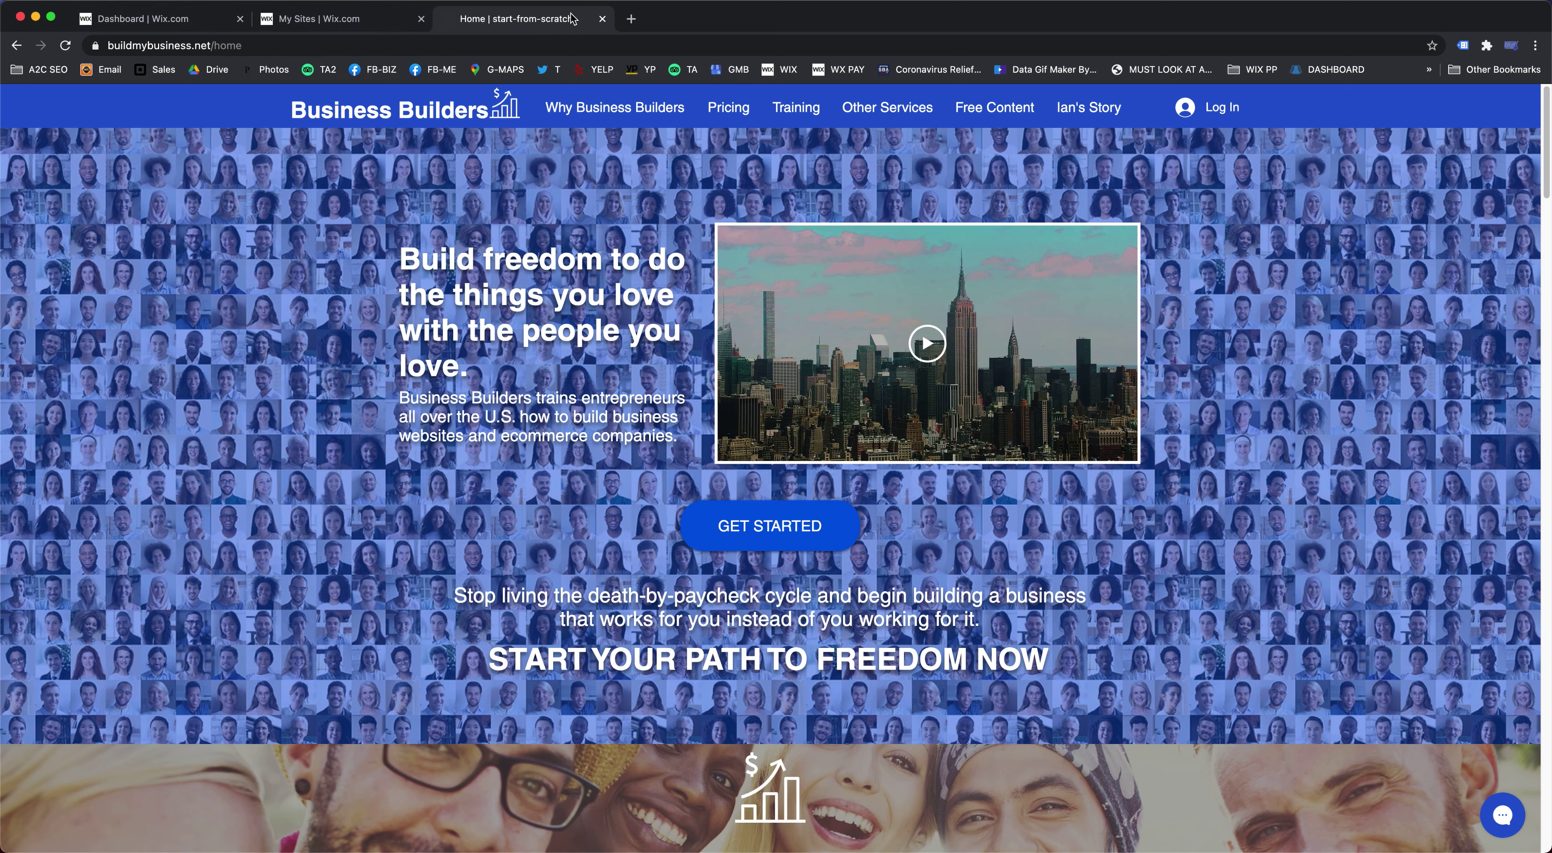
left_click(334, 24)
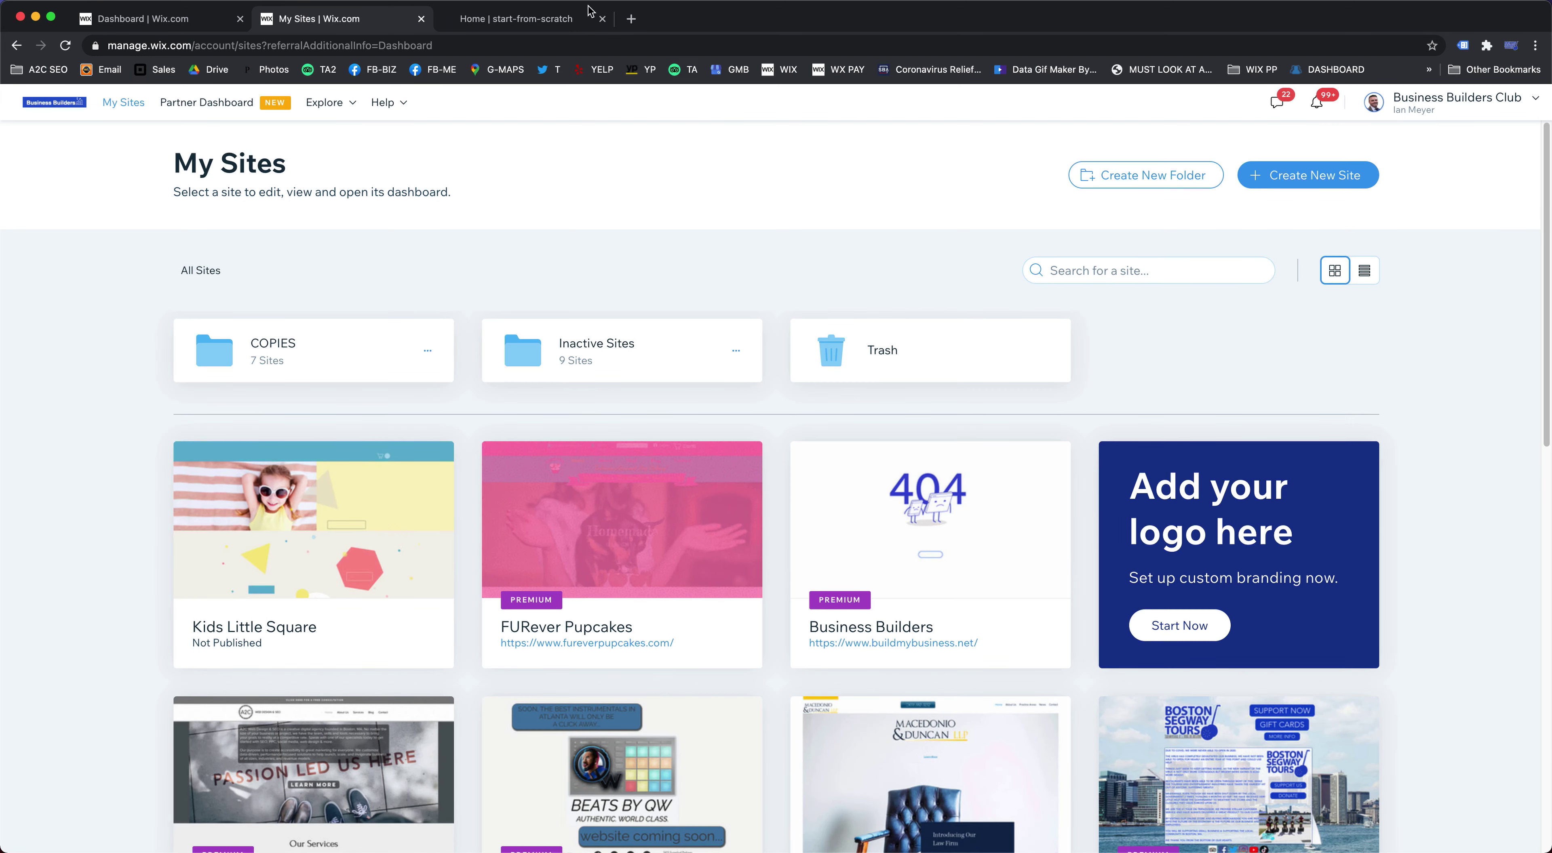